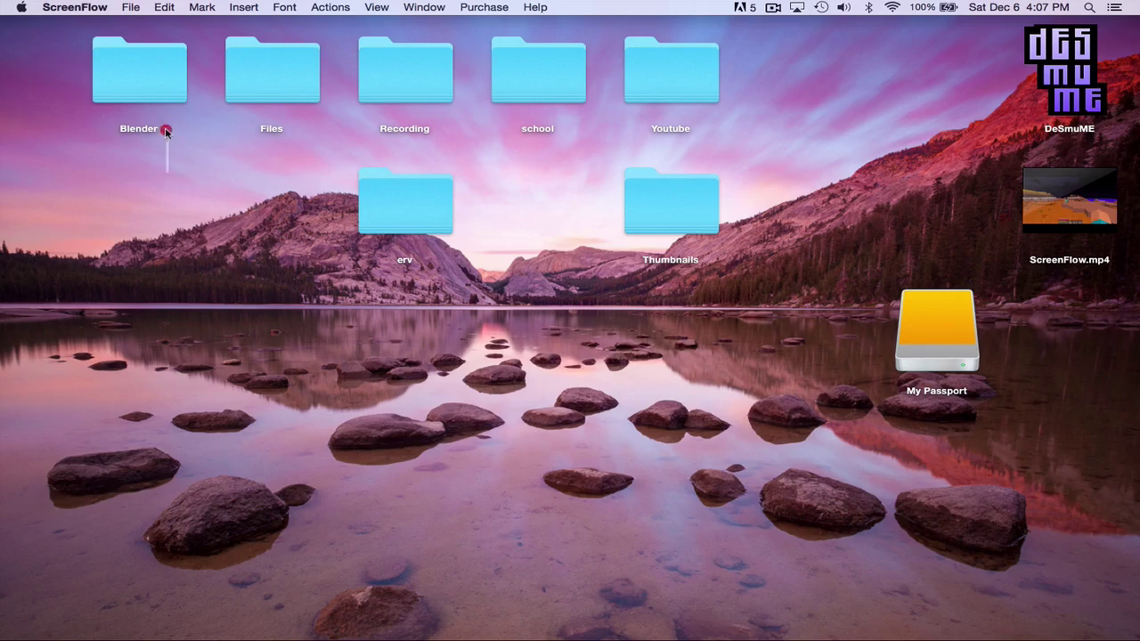
left_click(152, 77)
left_click(178, 241)
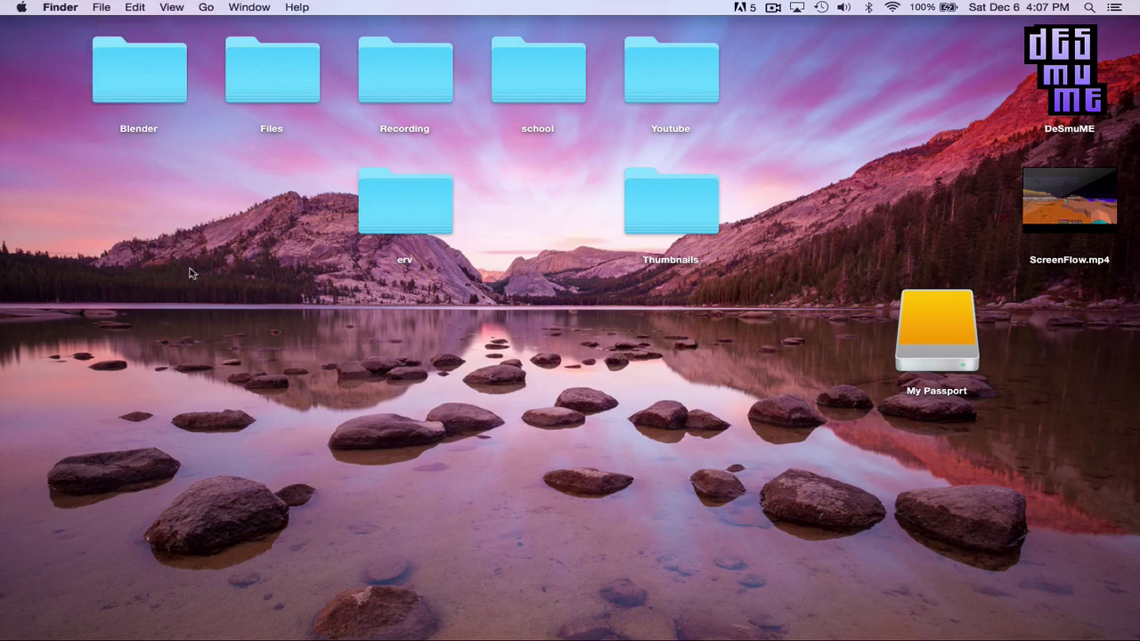
left_click_drag(162, 253, 165, 332)
left_click_drag(370, 442, 261, 437)
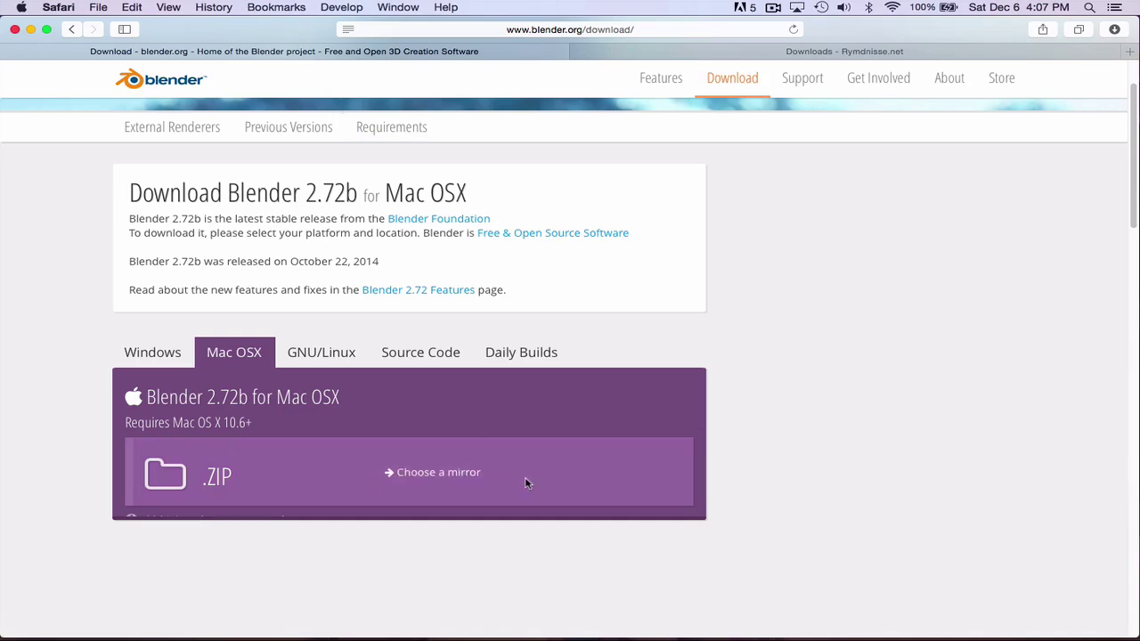
View the Blender 2.72b download options for Windows and for Mac OSX on the Blender website
left_click(159, 355)
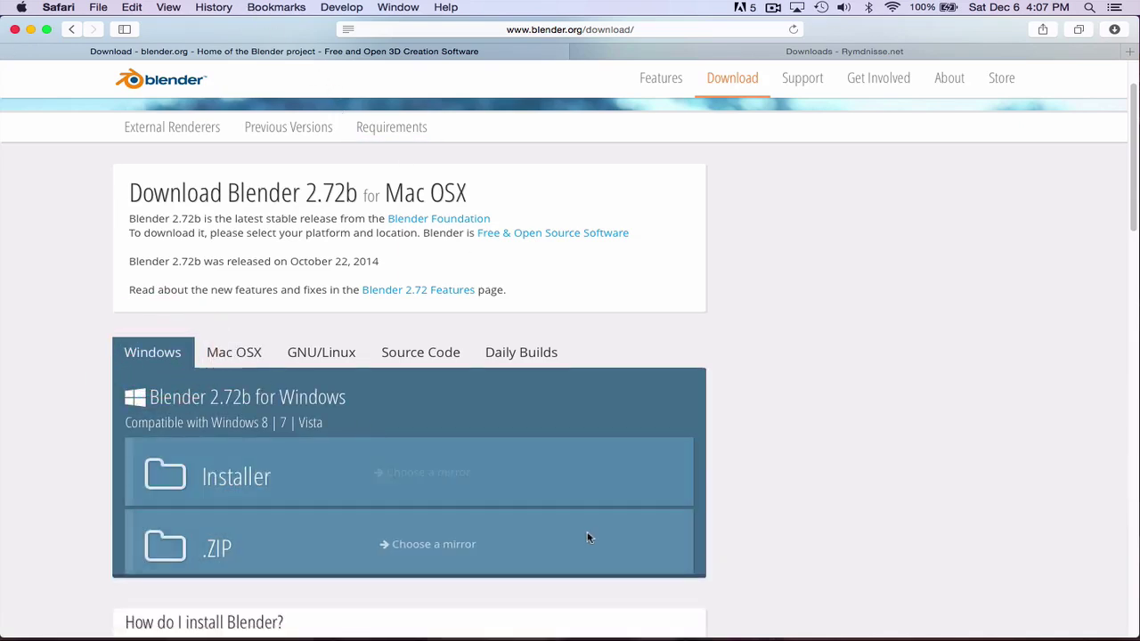
left_click(233, 352)
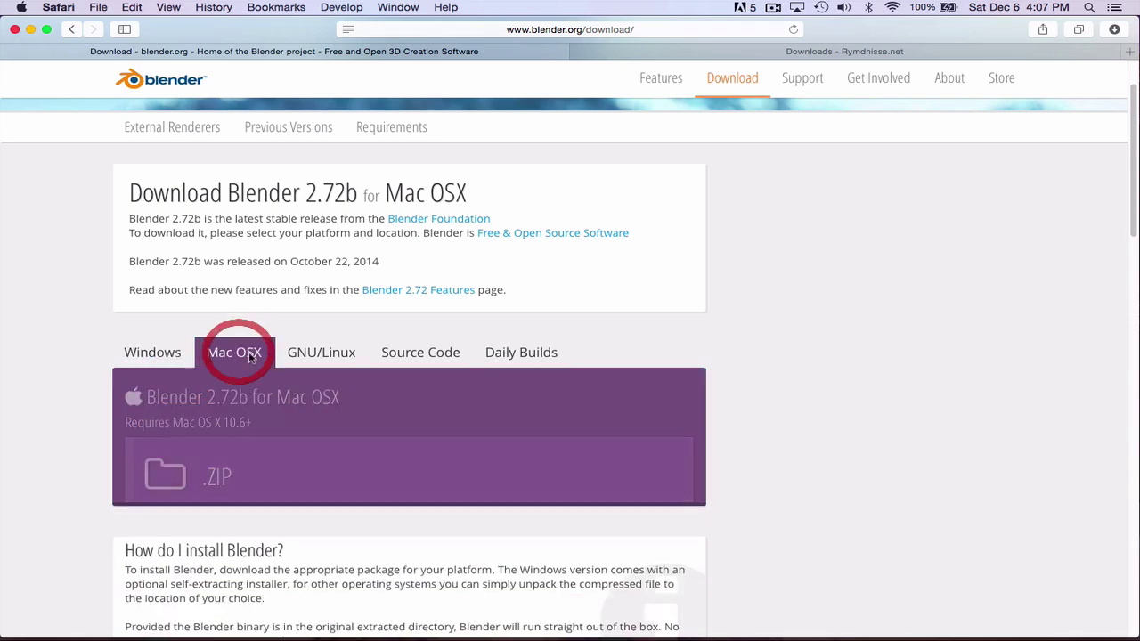
Download the Blender Internal v.2.6 version of the Minecraft Blender Rig as a .zip from Rymdnisse.net and close the browser window
left_click(636, 55)
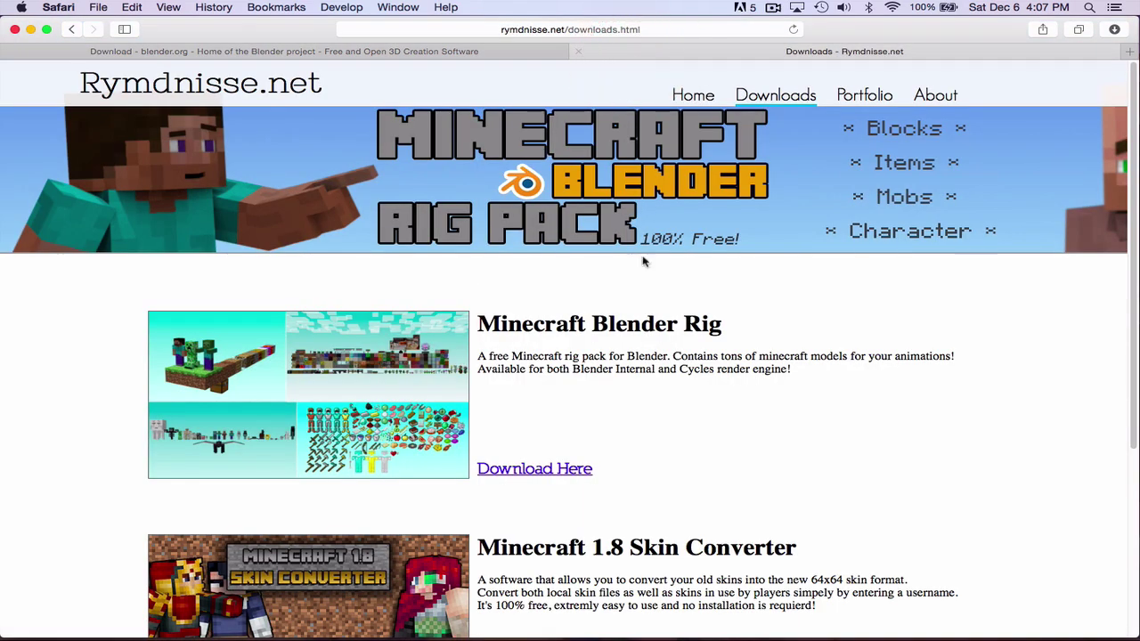
left_click(558, 476)
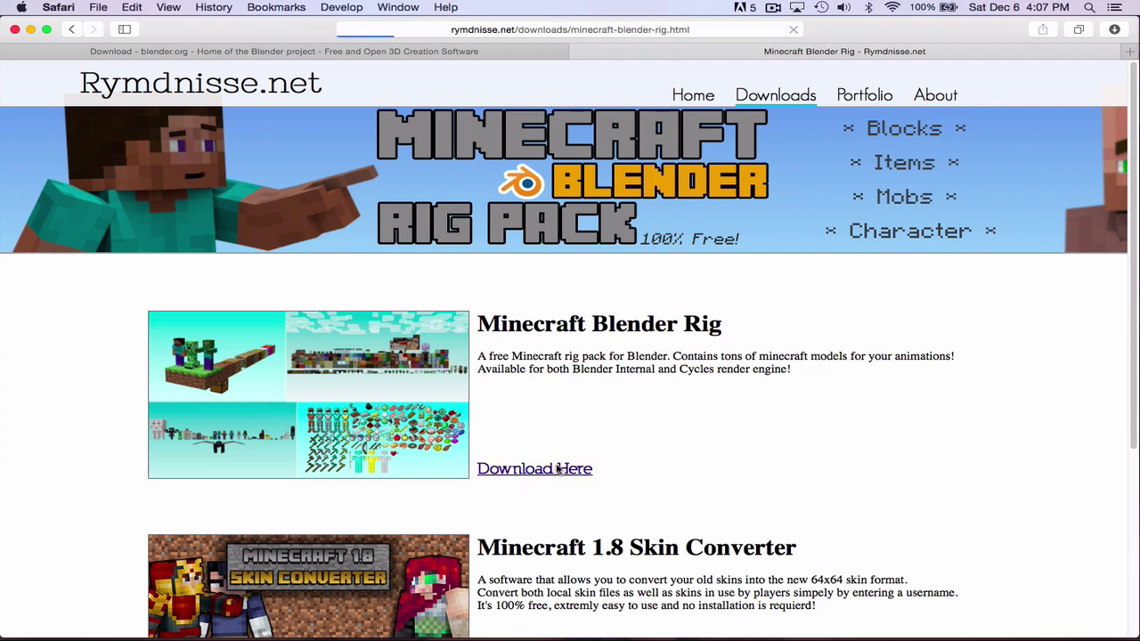
scroll(563, 472, "down", 5)
scroll(525, 325, "up", 1)
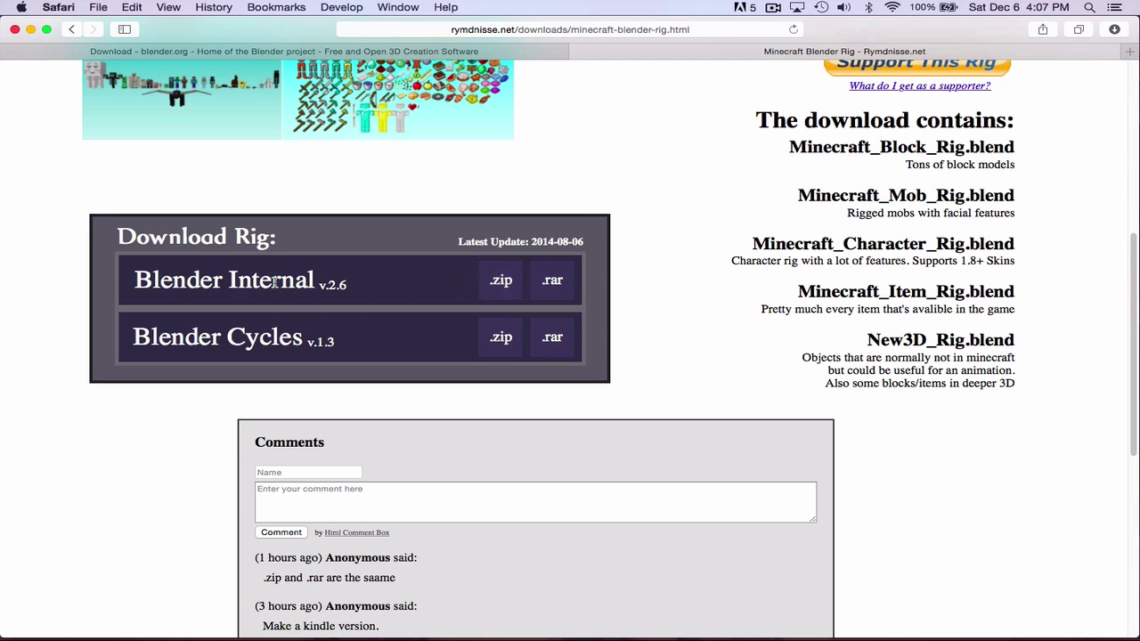
left_click(501, 280)
left_click(570, 51)
left_click(14, 28)
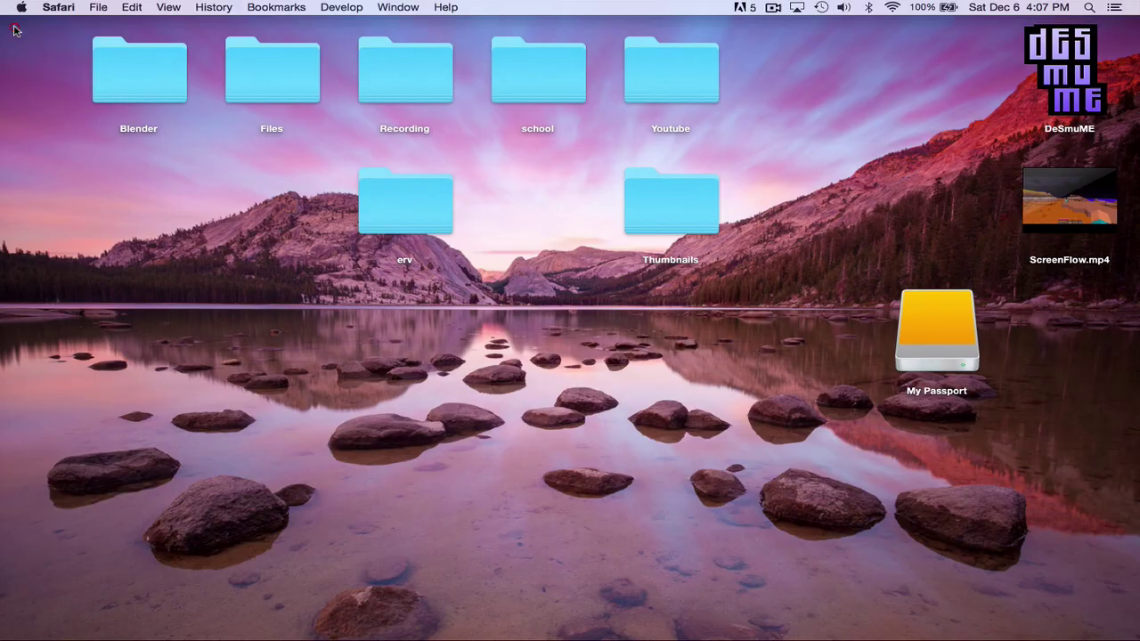
Launch Blender from the Blender folder on the desktop and dismiss its splash screen
mouse_move(751, 628)
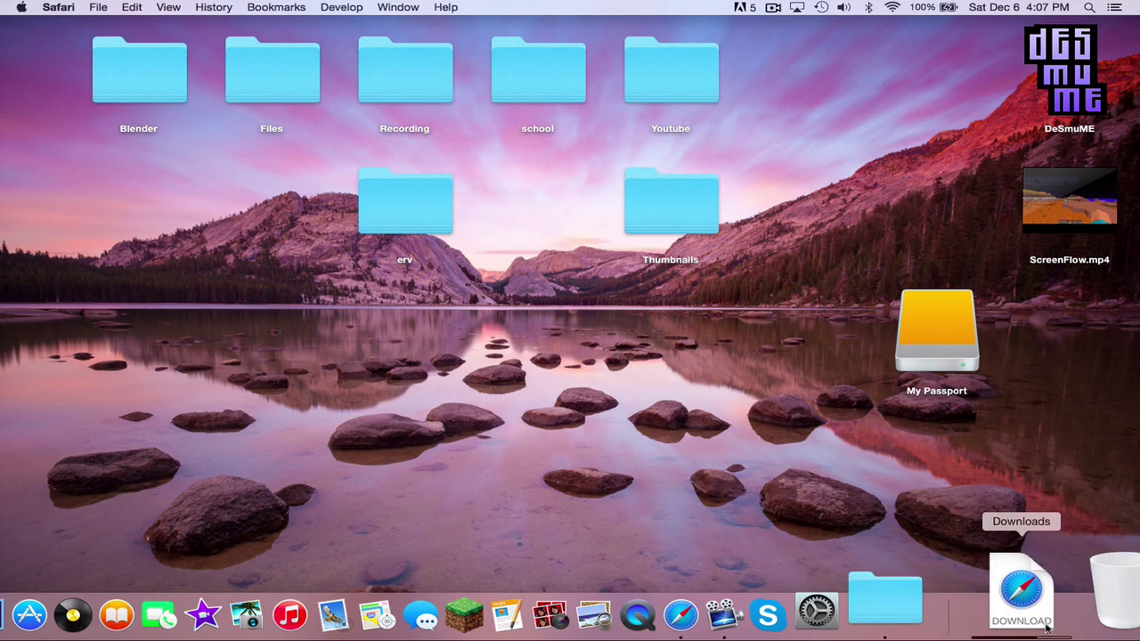
left_click(161, 73)
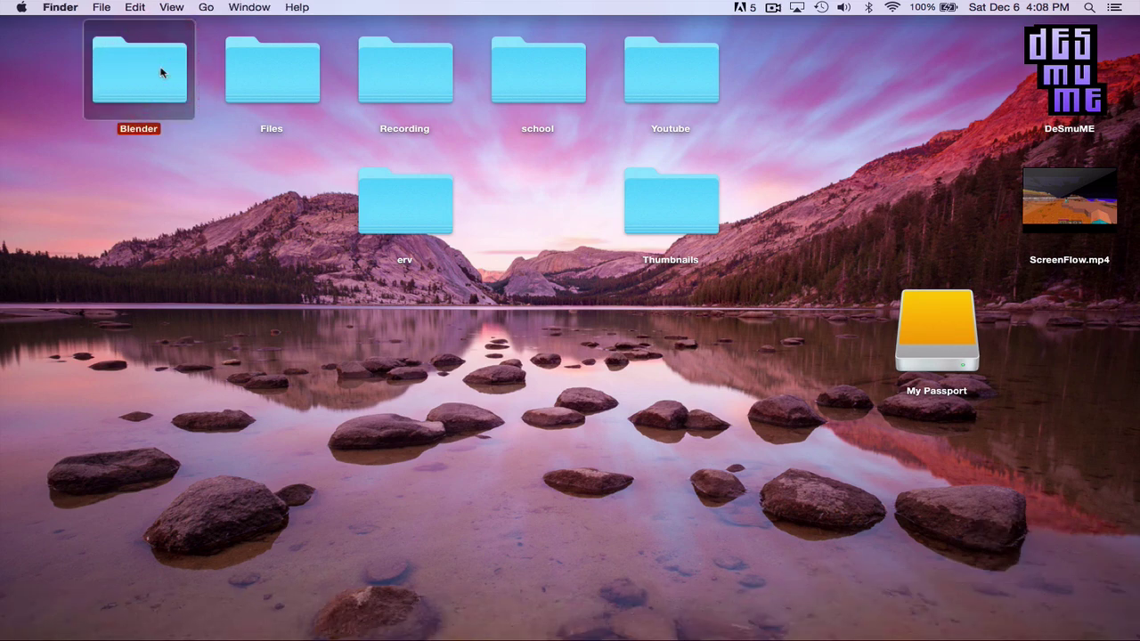
double_click(161, 72)
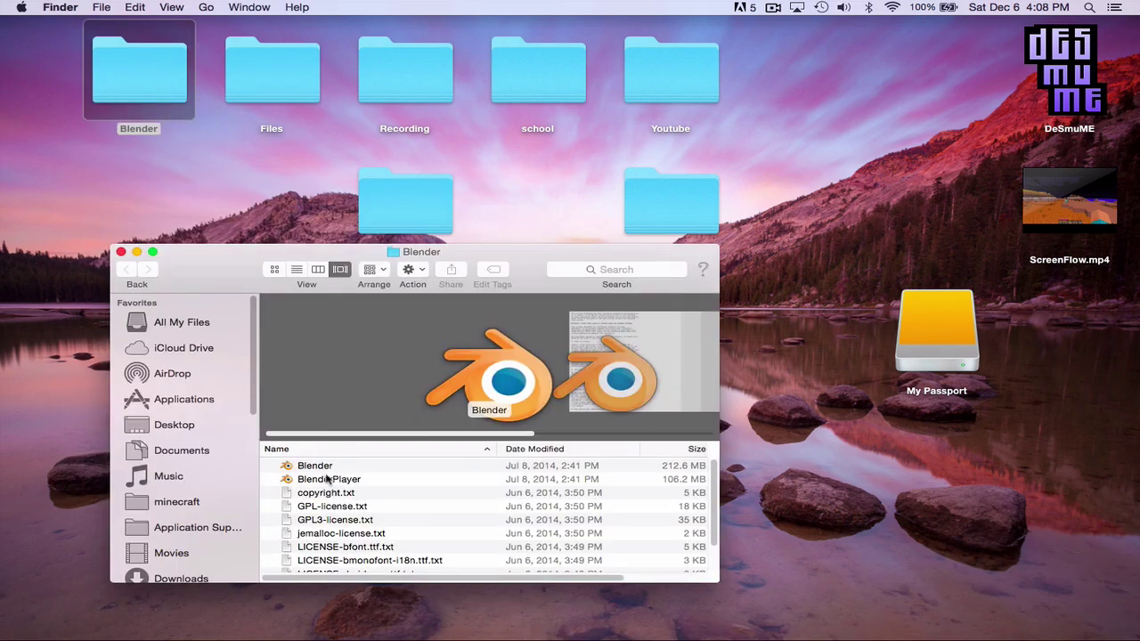
double_click(311, 465)
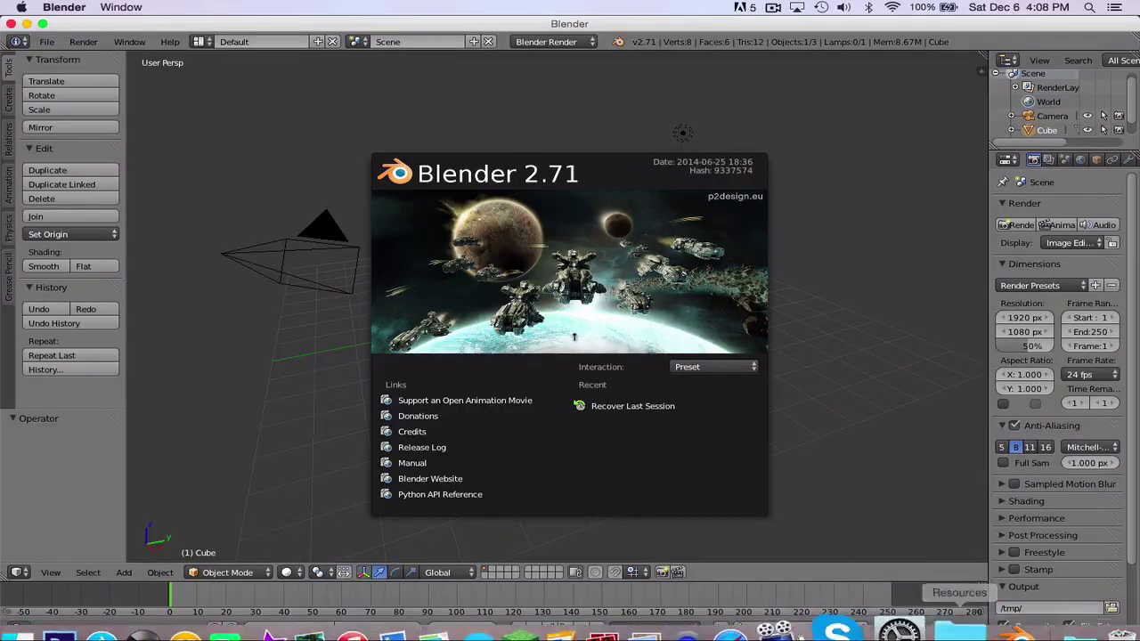
left_click(822, 251)
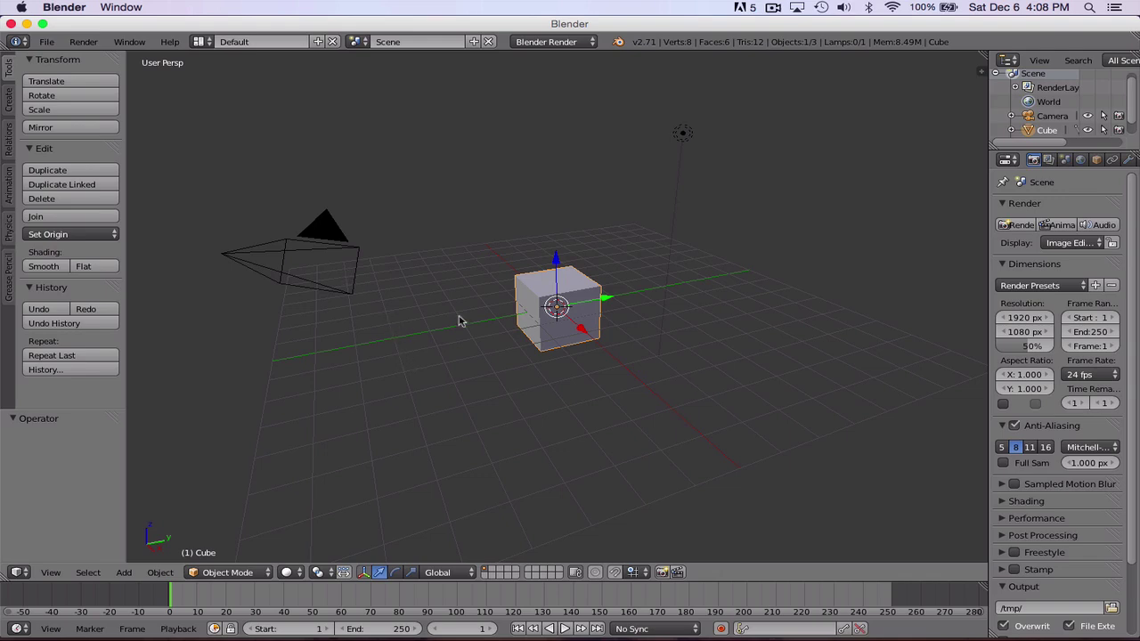
Place the 3D cursor at several spots around the cube, finishing near the far edge of the grid on the lamp's side
middle_click_drag(659, 331, 813, 313)
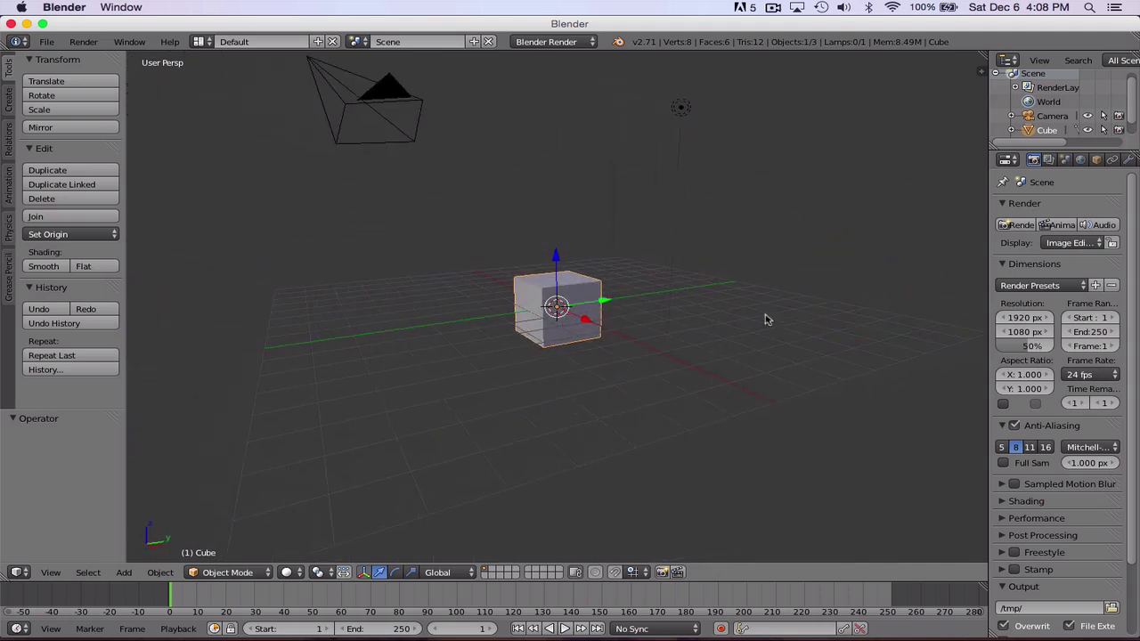
key("shift")
middle_click_drag(574, 312, 552, 325, "shift")
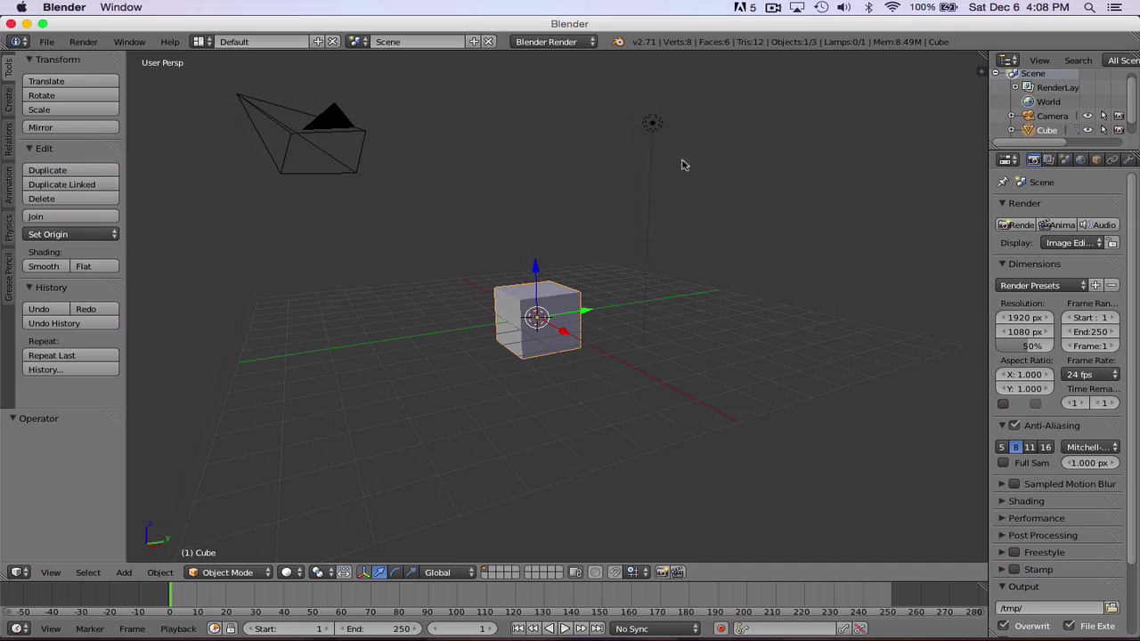
left_click(738, 276)
left_click(829, 368)
left_click(489, 386)
left_click(392, 280)
left_click(816, 397)
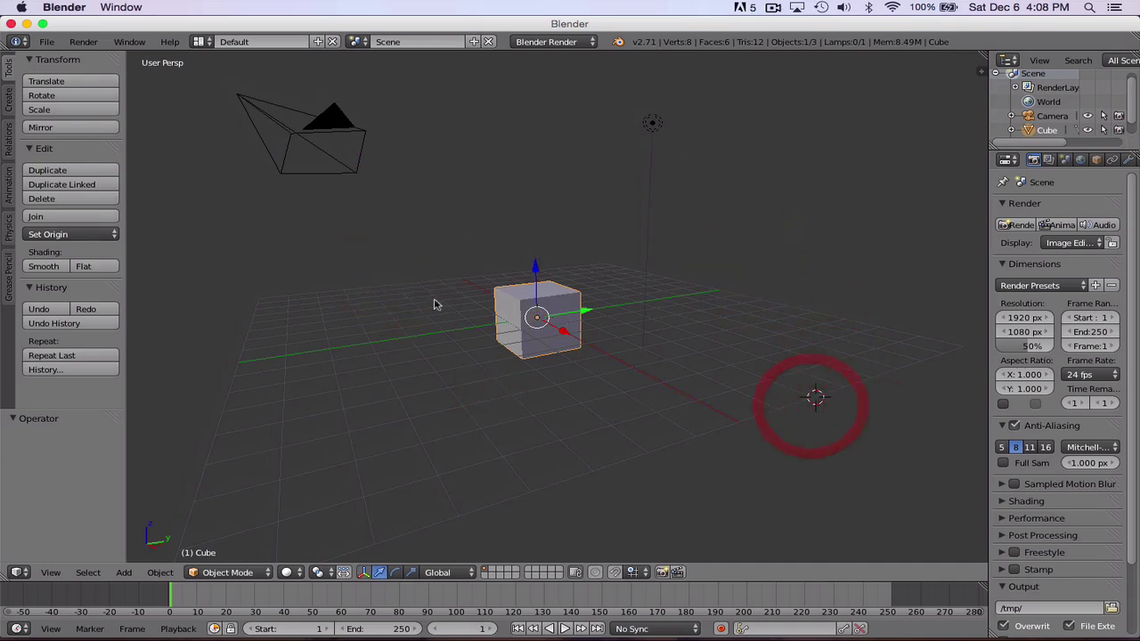
Select the camera, cube and lamp in turn, finishing with the camera selected
right_click(338, 119)
right_click(548, 301)
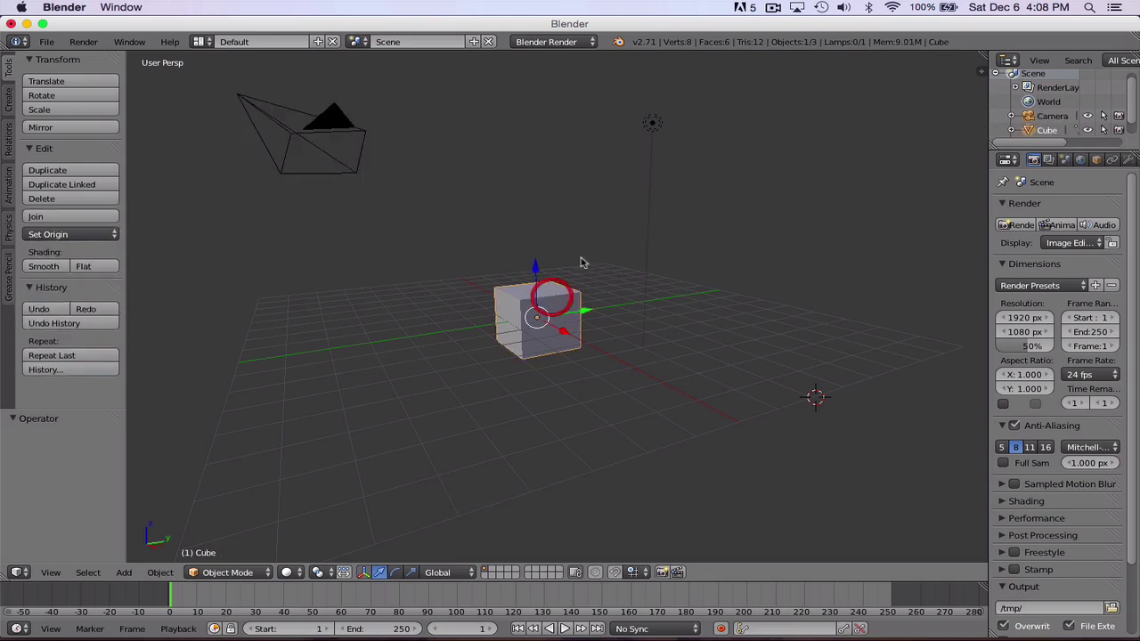
right_click(653, 121)
right_click(539, 294)
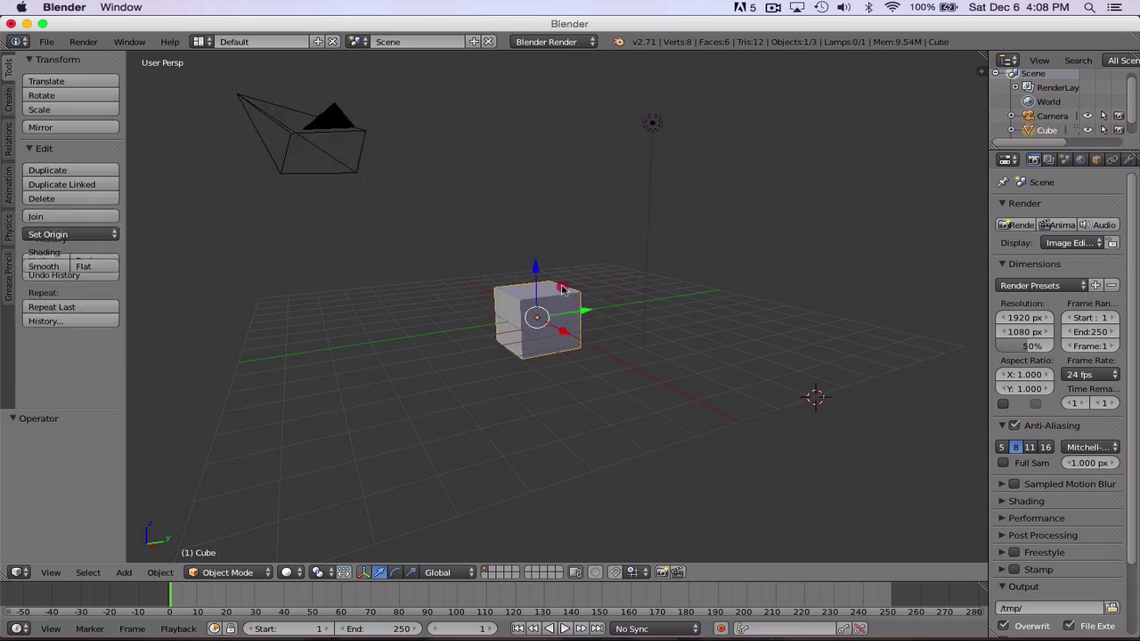
right_click(353, 118)
right_click(652, 119)
right_click(522, 308)
right_click(338, 107)
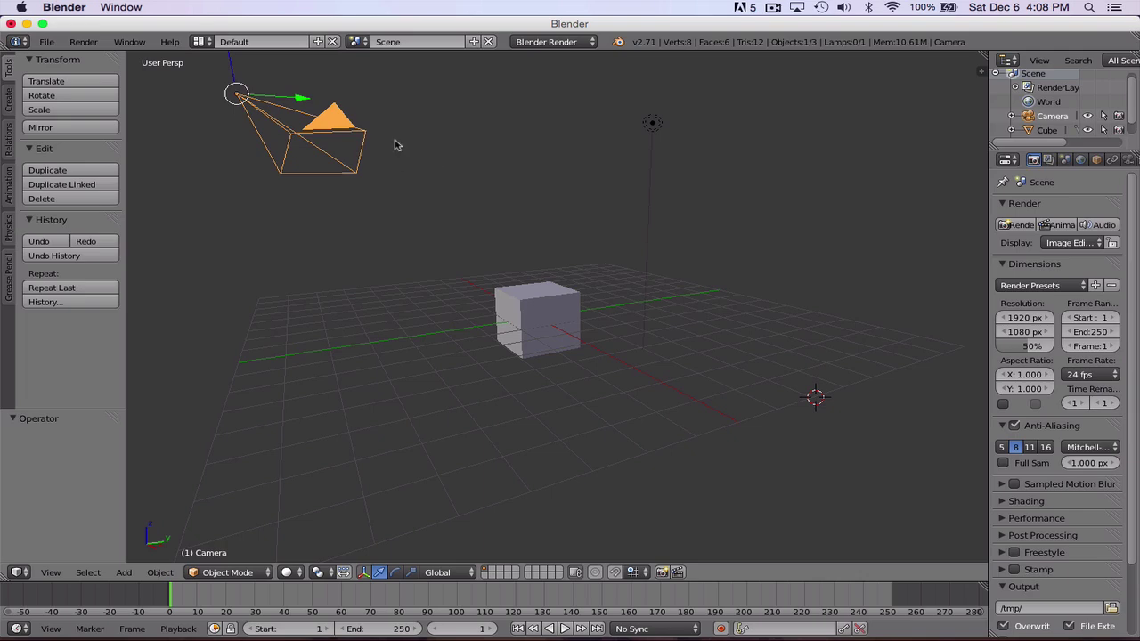
Open Minecraft_Character_Rig.blend from the Blender_Minecraft_Rig folder in Downloads
left_click(44, 42)
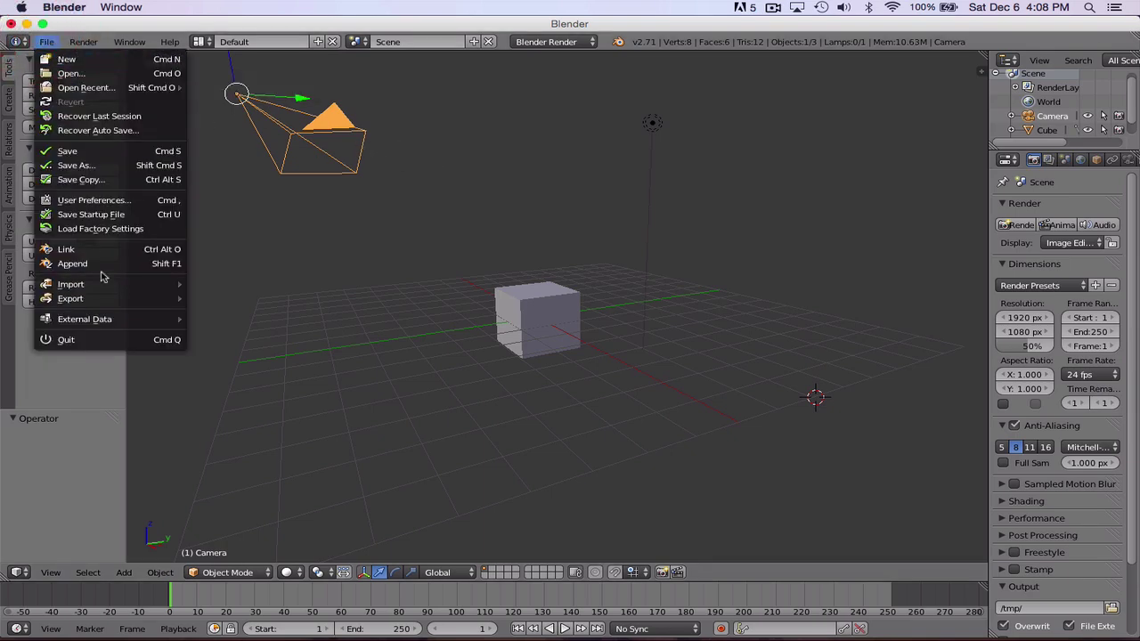
left_click(89, 73)
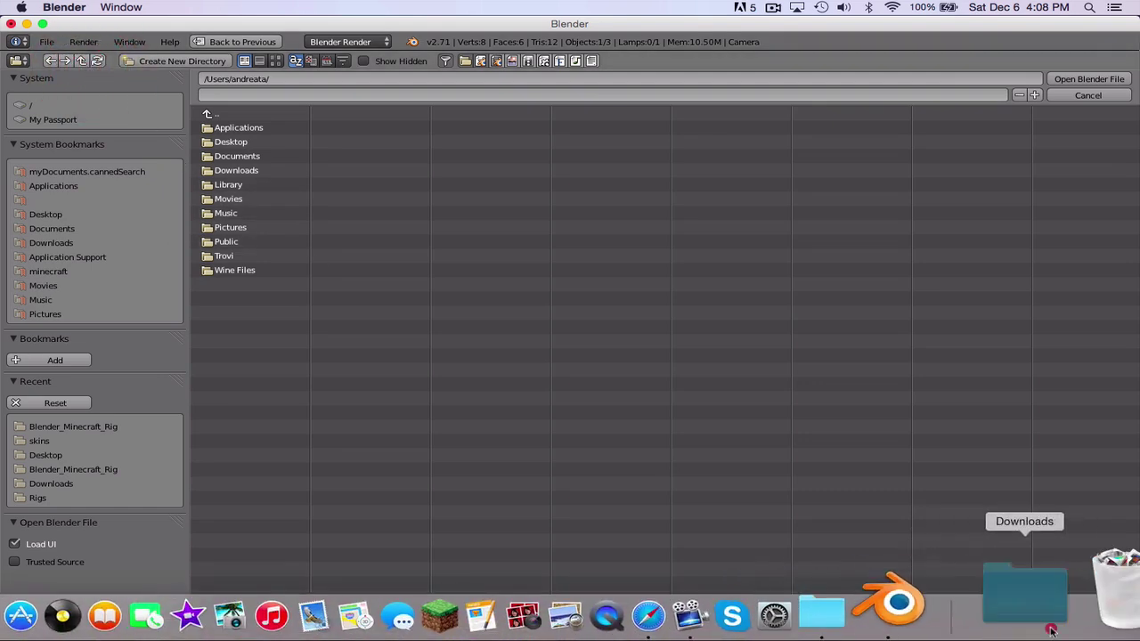
left_click(1038, 585)
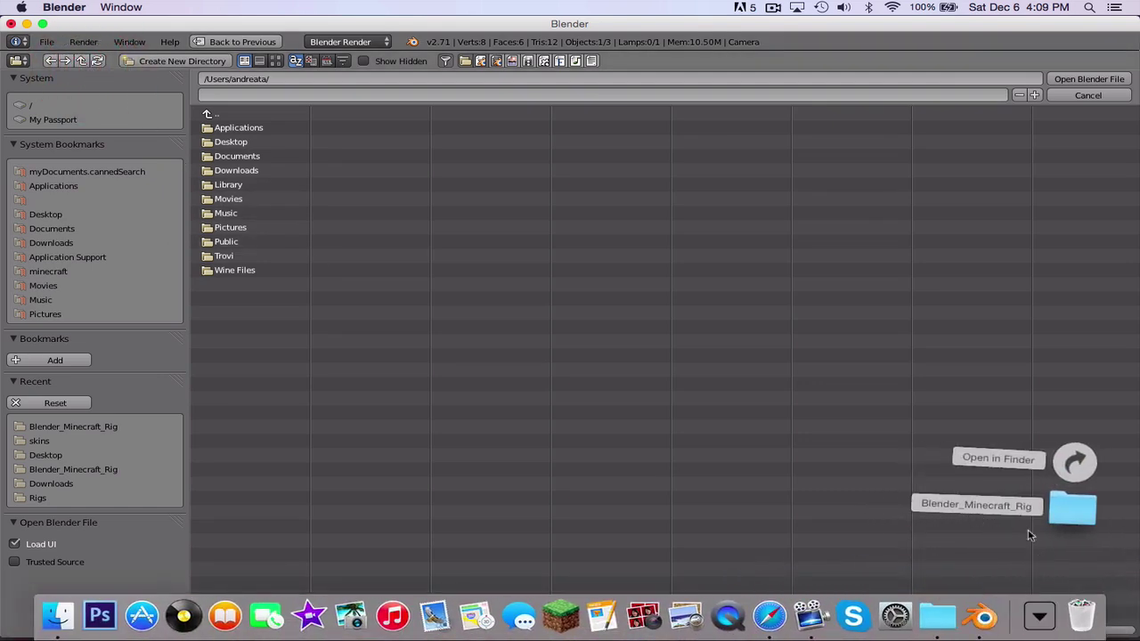
left_click(1043, 603)
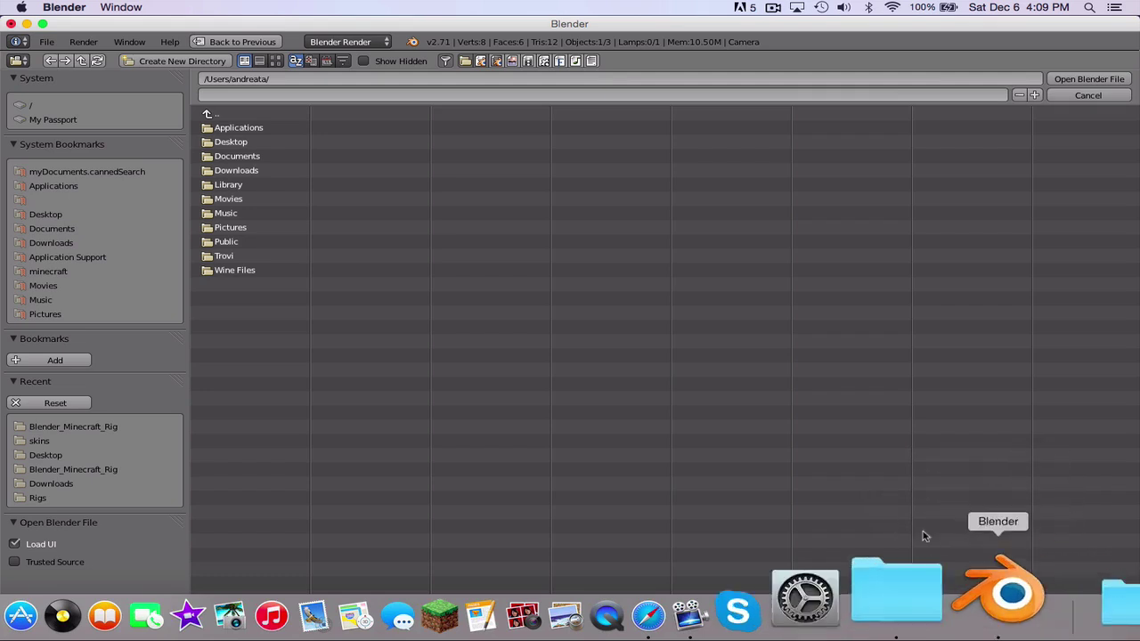
left_click(77, 244)
left_click(279, 131)
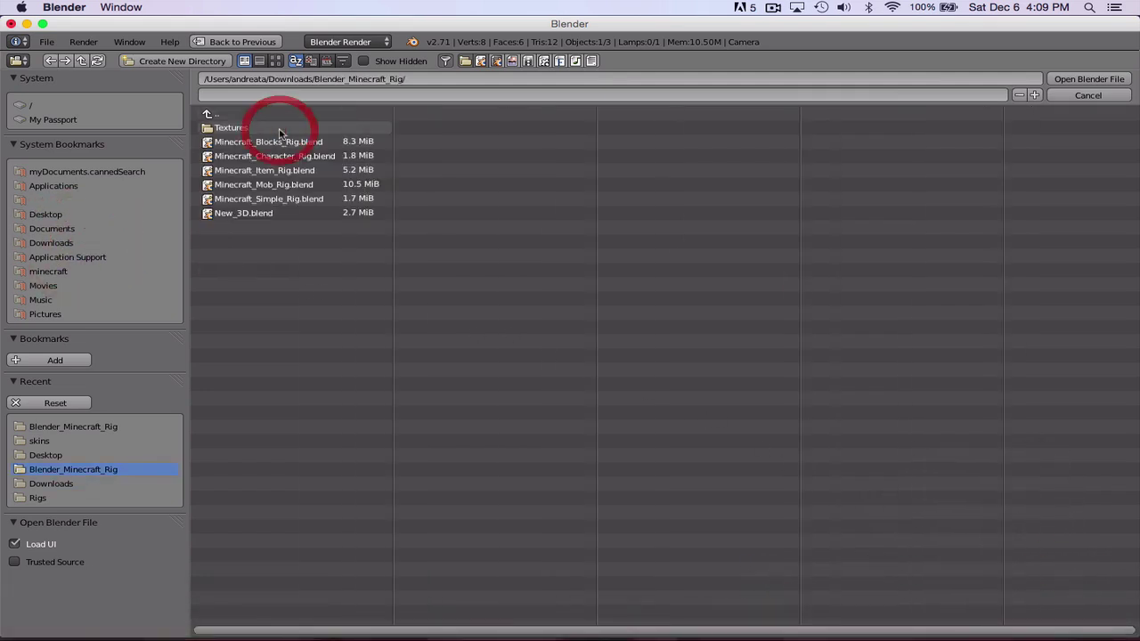
double_click(332, 158)
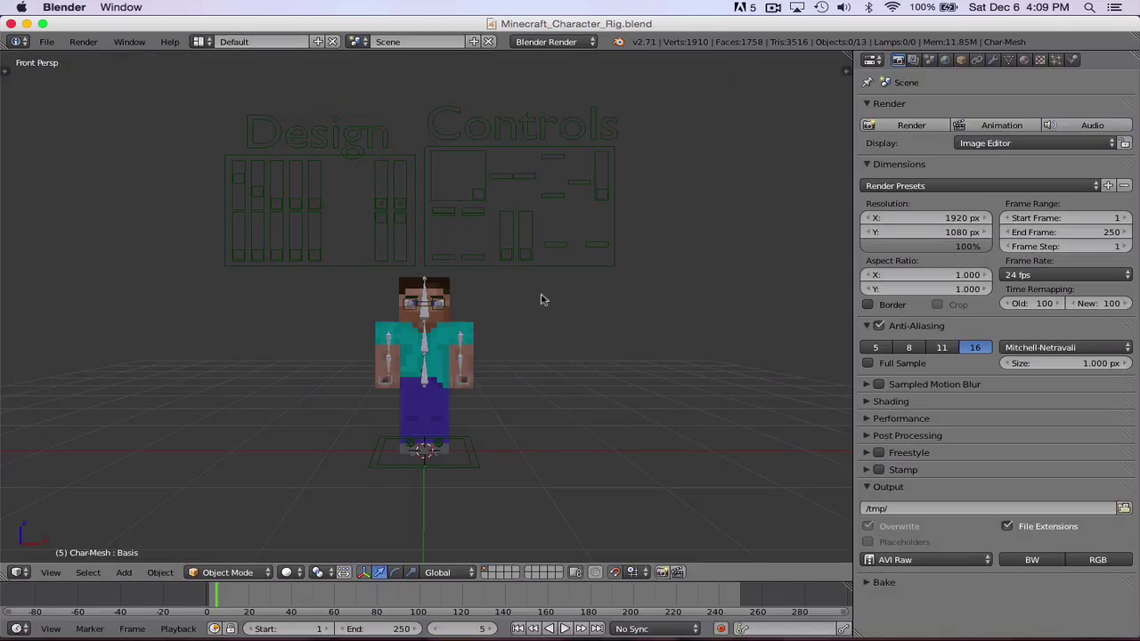
Open the System settings in the User Preferences
middle_click_drag(541, 299, 478, 326)
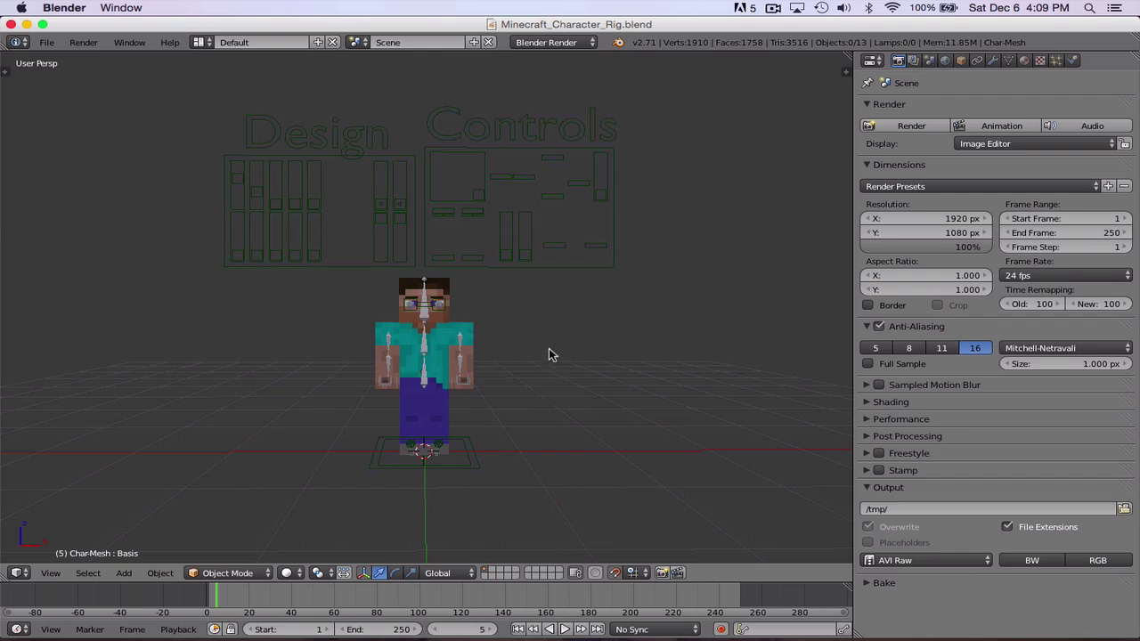
left_click(47, 43)
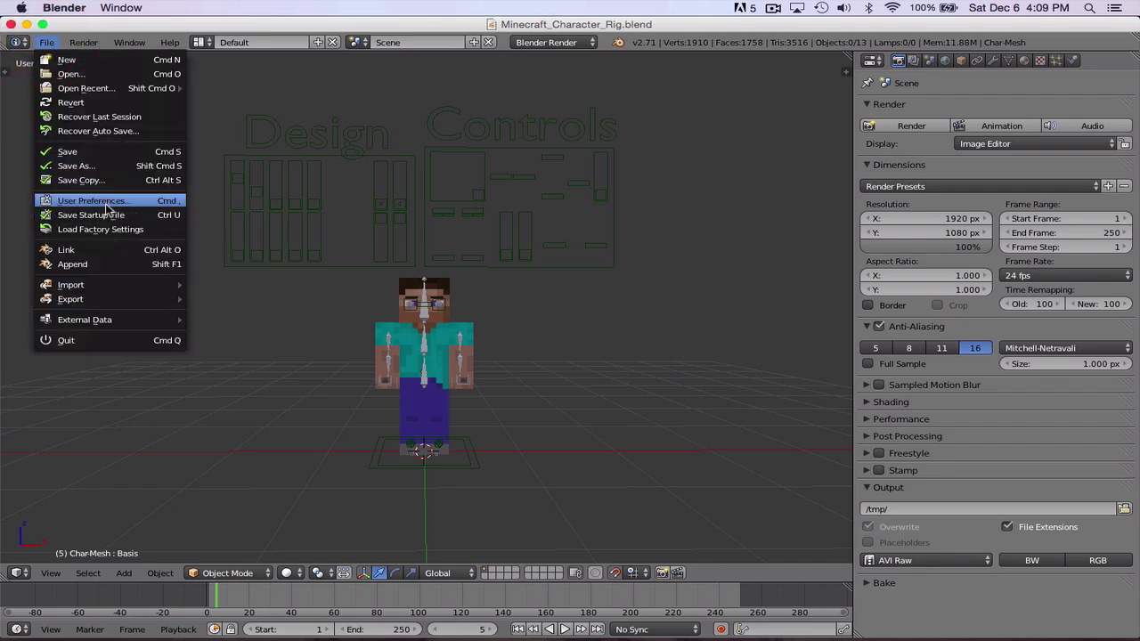
left_click(106, 204)
left_click(80, 52)
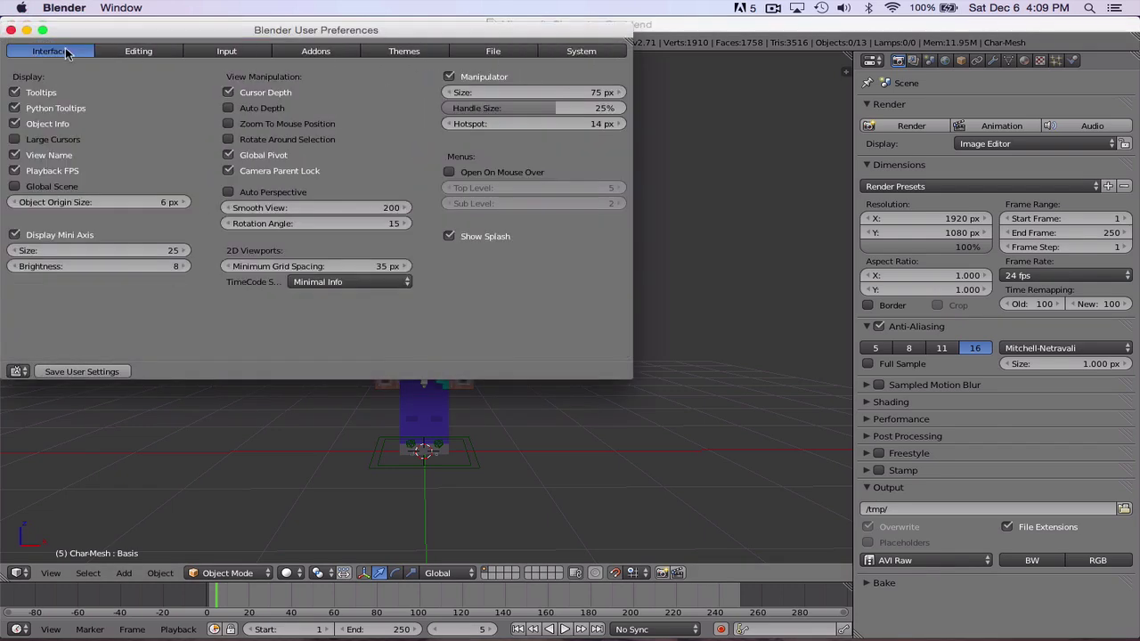
left_click(579, 51)
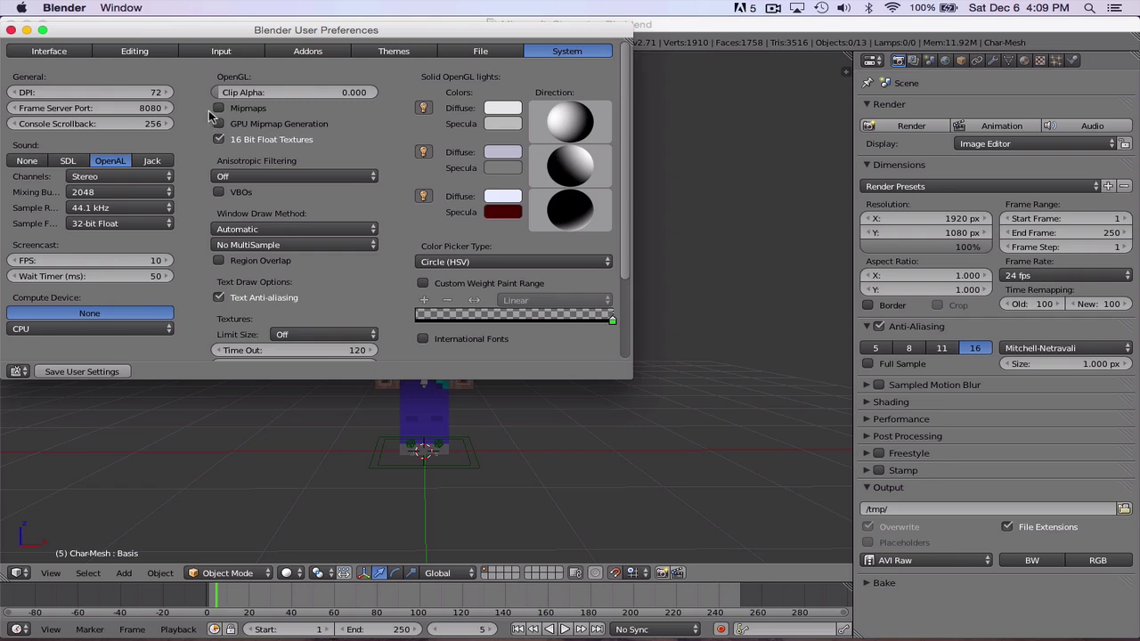
Enable Mipmaps, set Anisotropic Filtering to 2x and move the preferences window clear of the character
left_click(218, 108)
left_click(234, 176)
left_click(234, 148)
left_click_drag(238, 36, 865, 318)
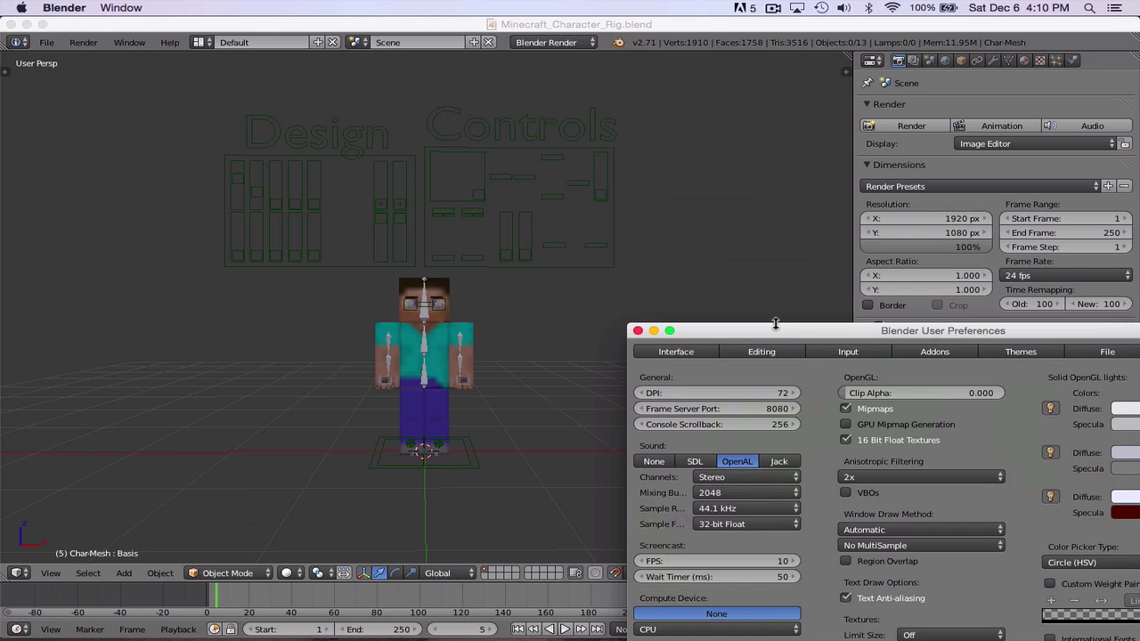
left_click_drag(775, 325, 675, 44)
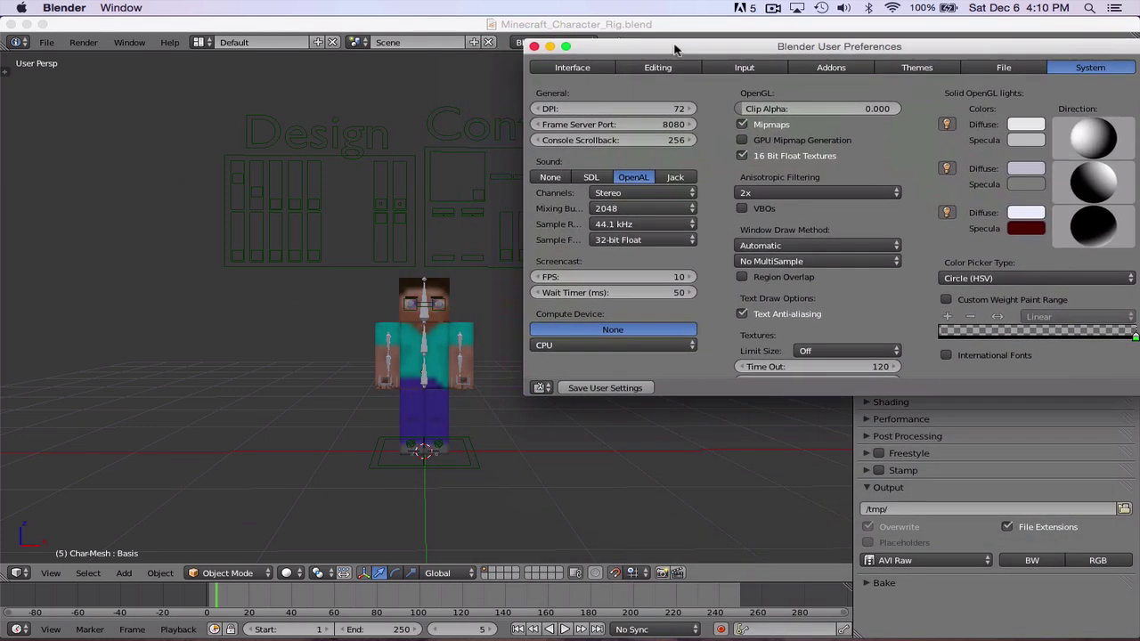
Disable Mipmaps, set Anisotropic Filtering to Off and close the User Preferences
left_click(742, 126)
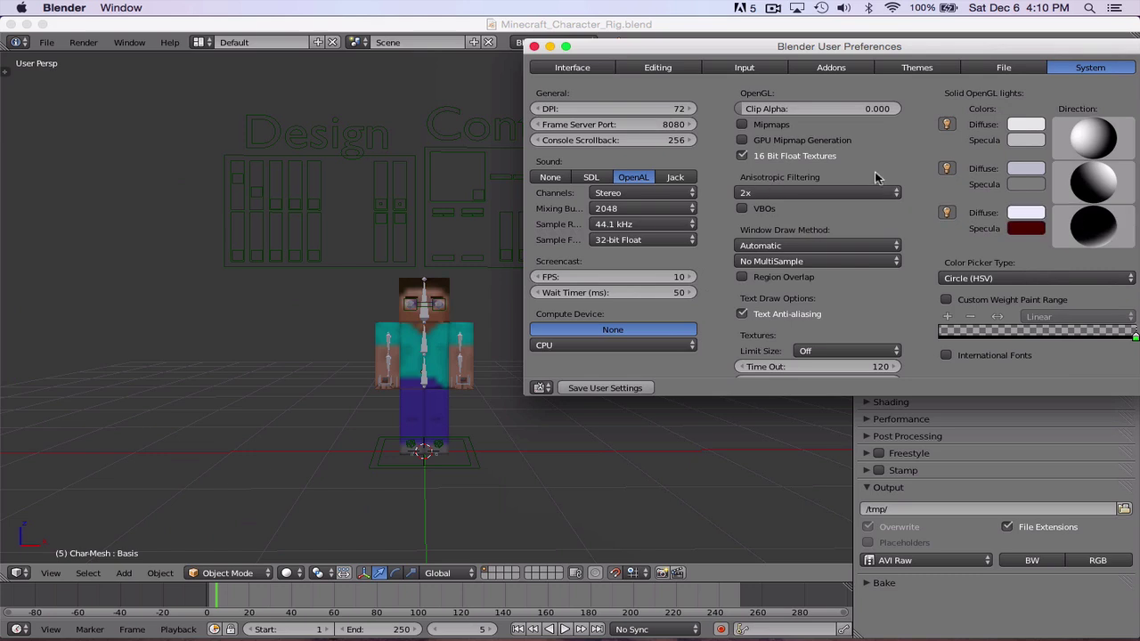
left_click(818, 192)
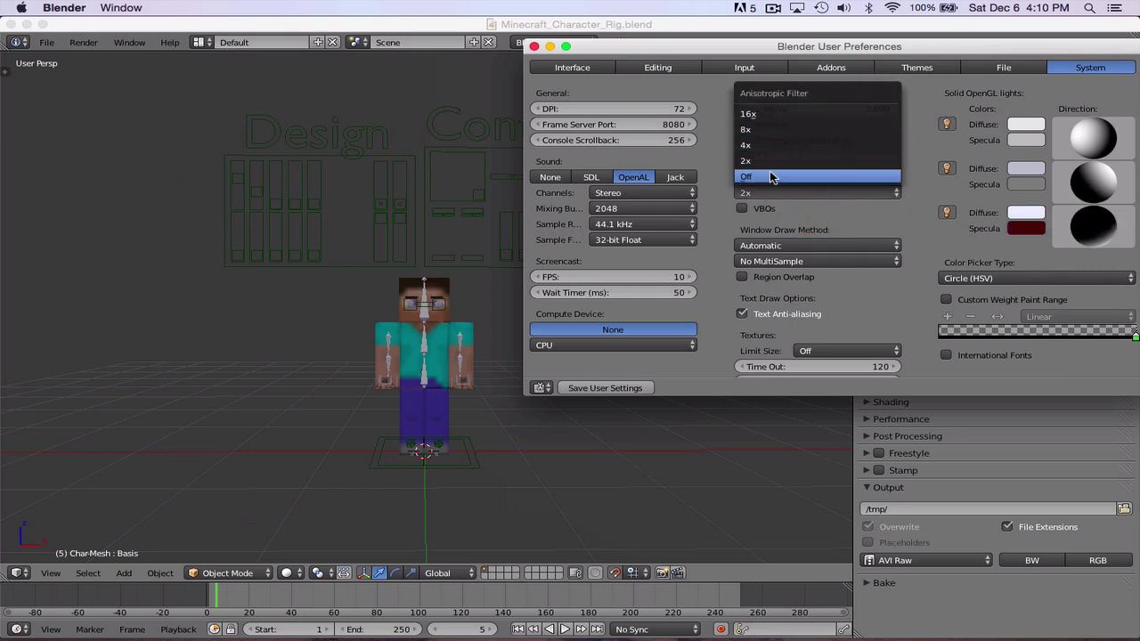
left_click(770, 175)
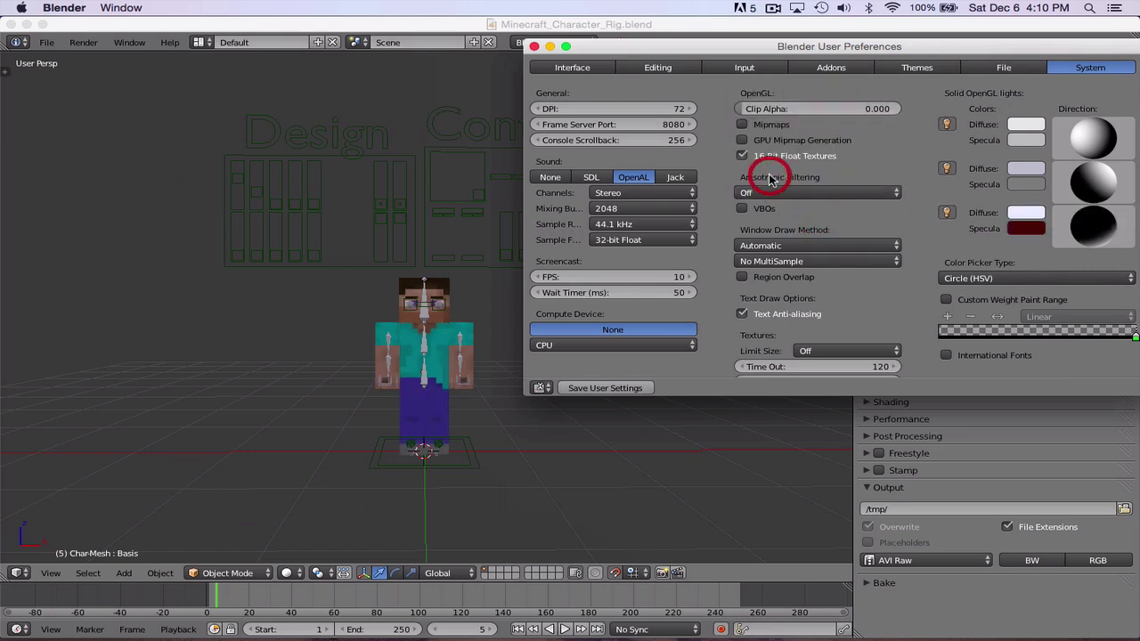
left_click(534, 46)
Lower both IK leg sliders in the Design driver panel to the bottom of their tracks and select the IKArm:Left slider
middle_click_drag(553, 308, 605, 279)
right_click(575, 250)
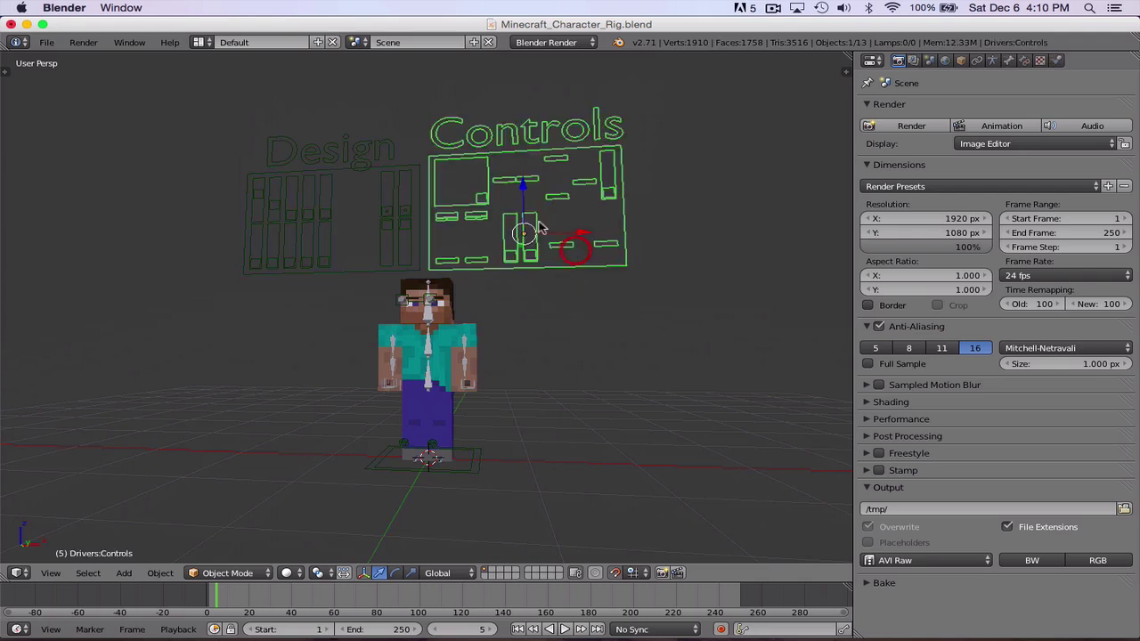
right_click(330, 174)
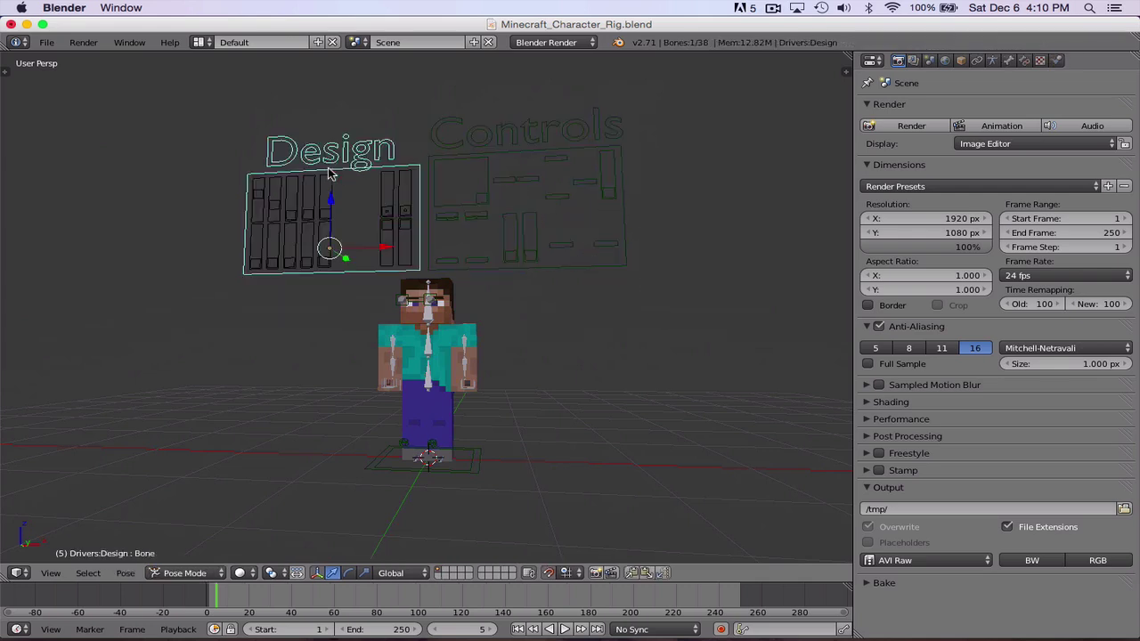
left_click(404, 226)
right_click(406, 225)
right_click_drag(404, 223, 406, 287)
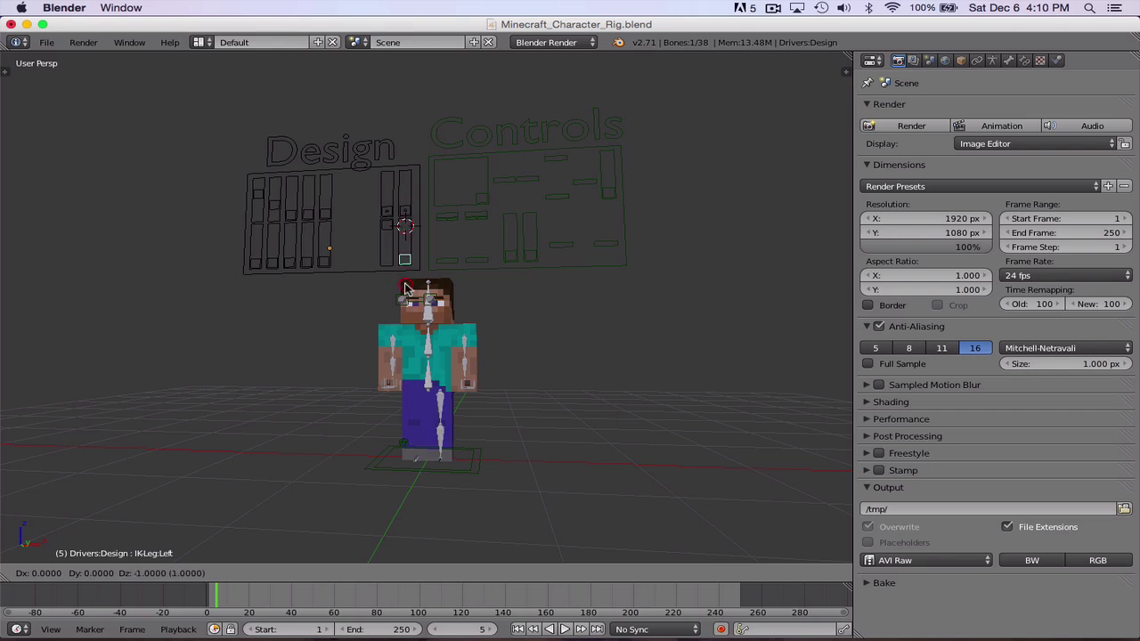
left_click(405, 288)
right_click_drag(387, 225, 386, 340)
left_click(387, 340)
right_click(405, 211)
mouse_move(403, 211)
right_mouse_down()
mouse_move(407, 148)
mouse_move(407, 221)
right_mouse_up()
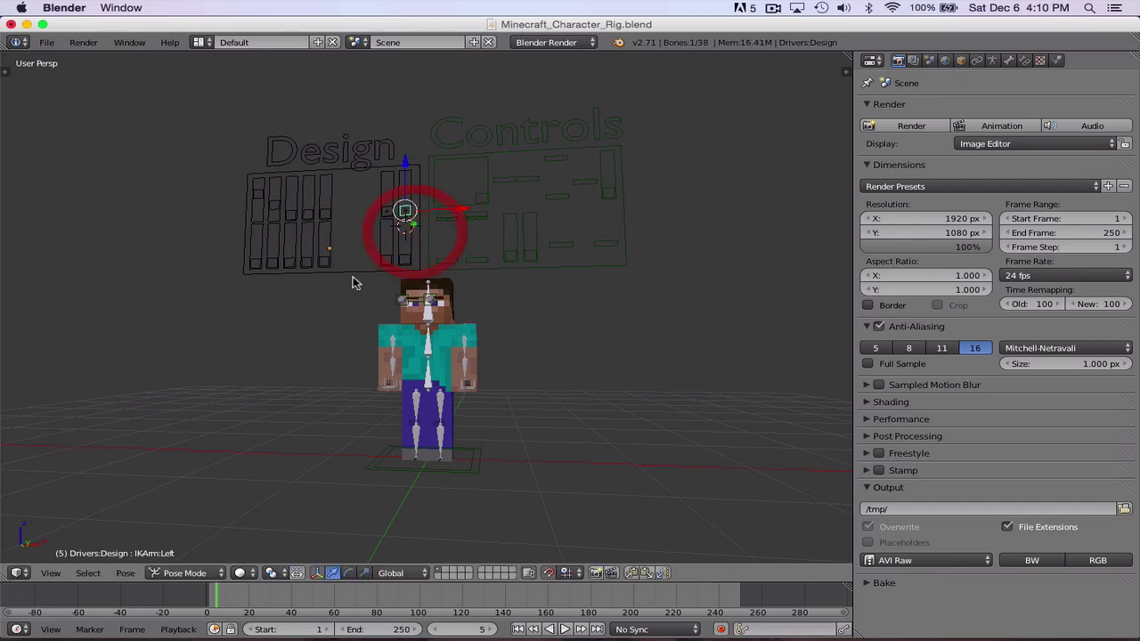
Try raising the Design panel's 2nd-Layer slider, inspect the character's outer layer from the side and front, and lower the slider back
right_click(326, 263)
right_click_drag(325, 263, 330, 303)
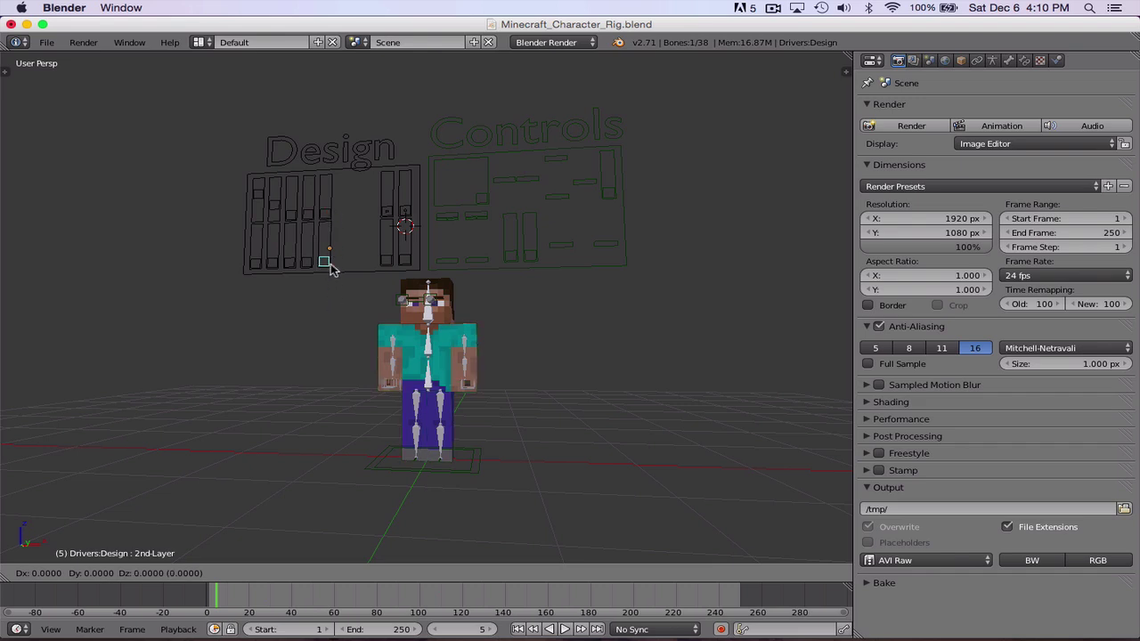
right_click_drag(329, 263, 341, 196)
middle_click_drag(605, 415, 425, 427)
scroll(425, 427, "up", 5)
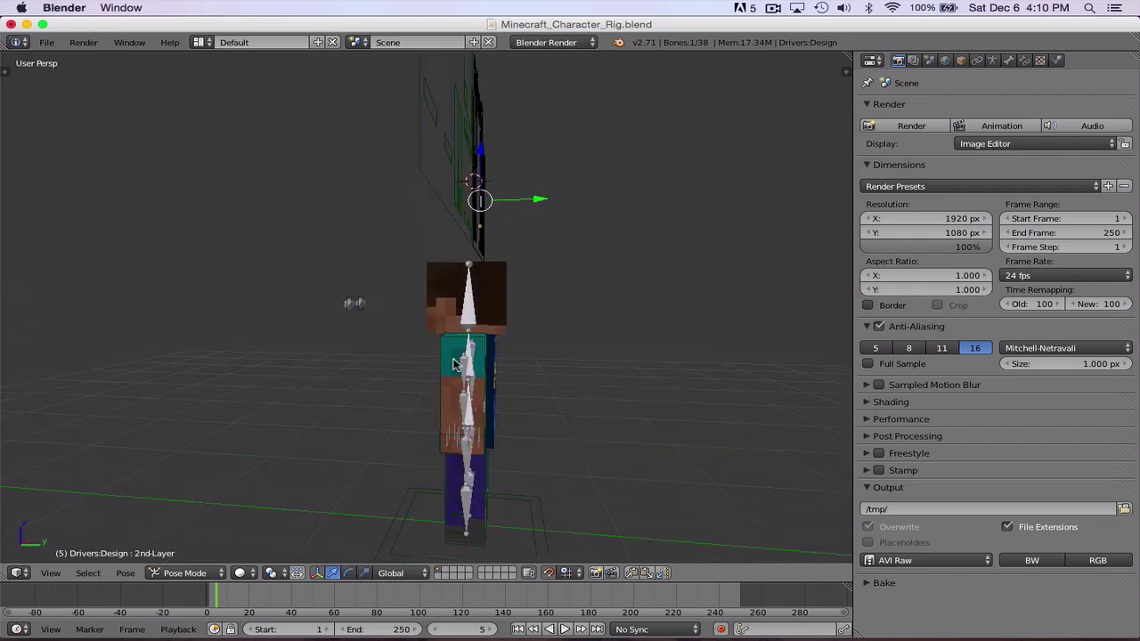
mouse_move(520, 381)
middle_mouse_down()
mouse_move(540, 359)
mouse_move(525, 372)
middle_mouse_up()
scroll(570, 336, "down", 5)
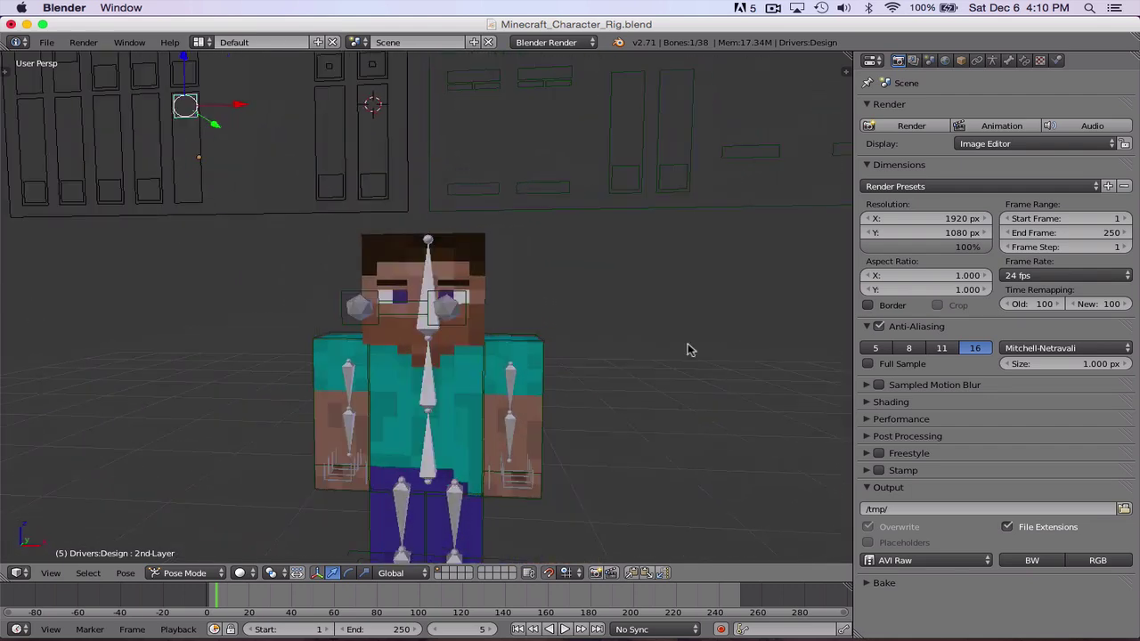
right_click_drag(279, 214, 285, 327)
Try raising the Face-Flat slider by 1, check the face from the side, and lower the slider back to the bottom
right_click_drag(252, 235, 254, 171)
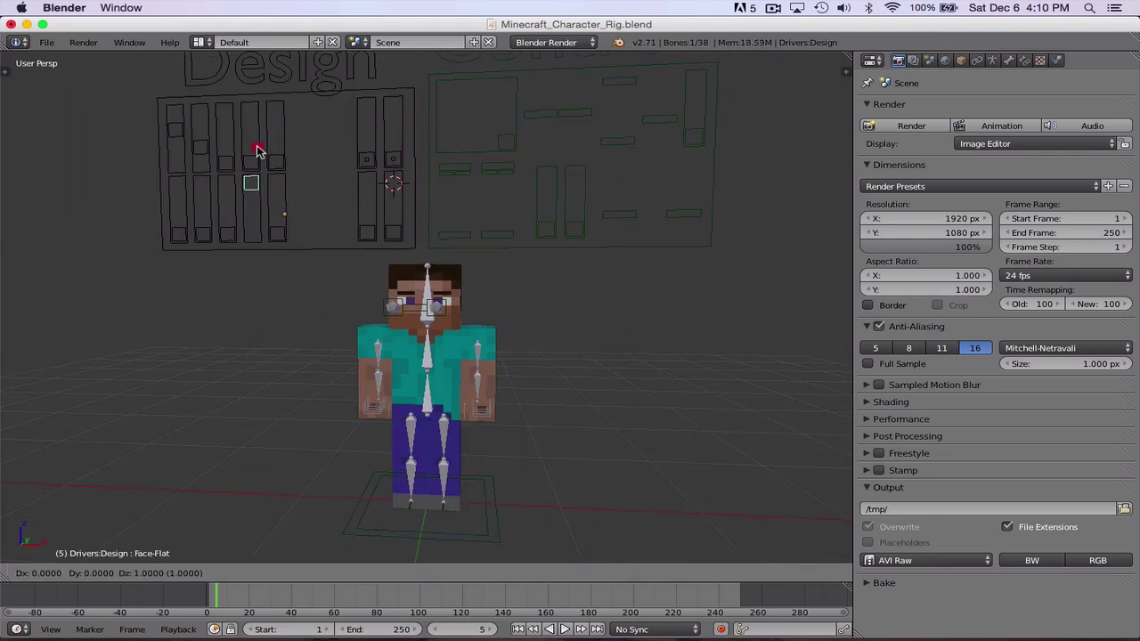
key("Escape")
middle_click_drag(267, 183, 341, 266)
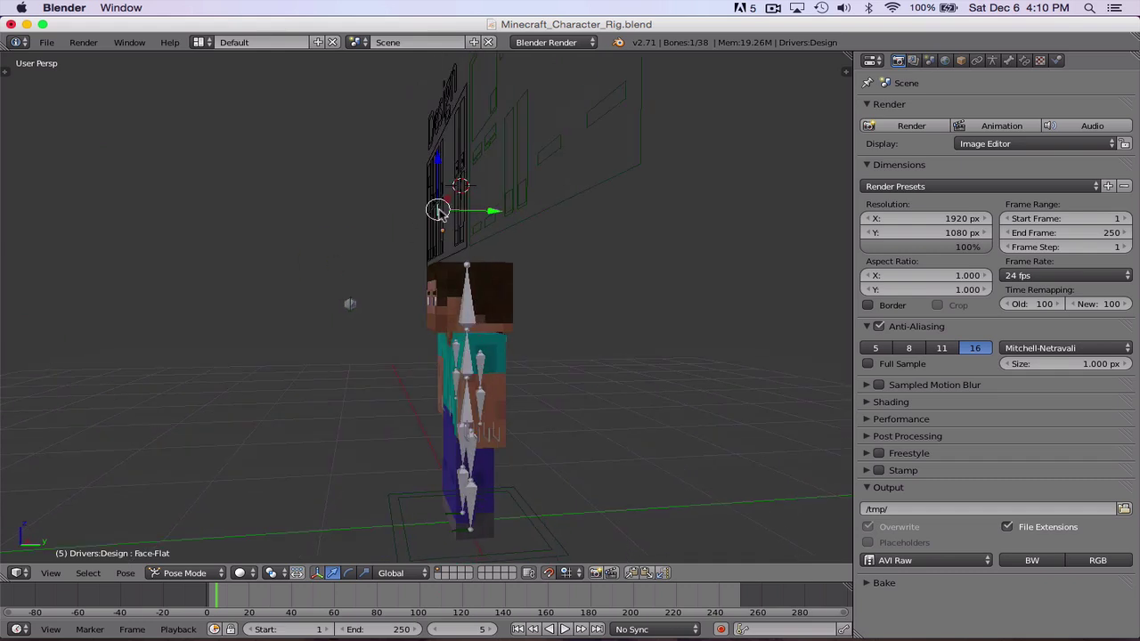
key("g")
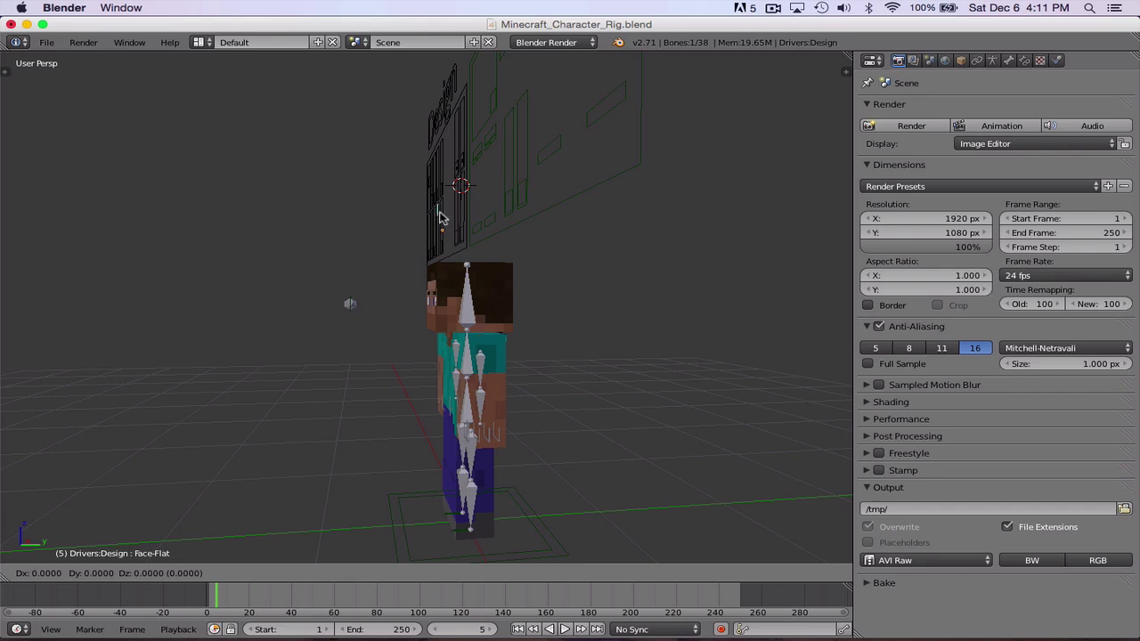
left_click(442, 285)
Try raising the No-Fingers slider by 1, return it to the bottom and select the character mesh
middle_click_drag(443, 285, 599, 299)
right_click(216, 235)
key("g")
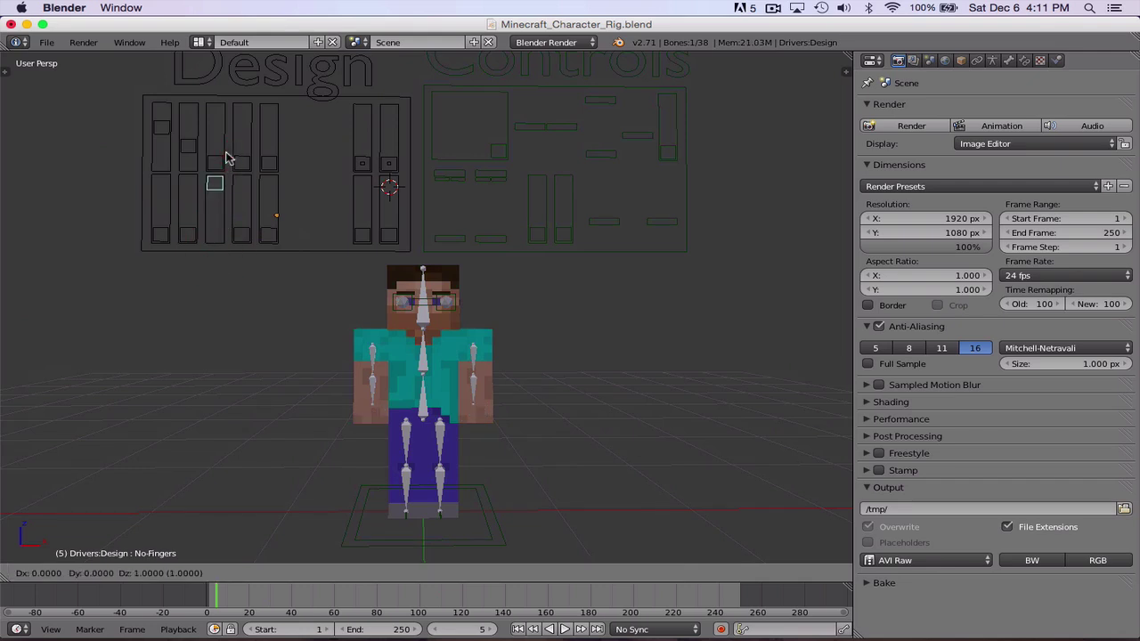
left_click(237, 296)
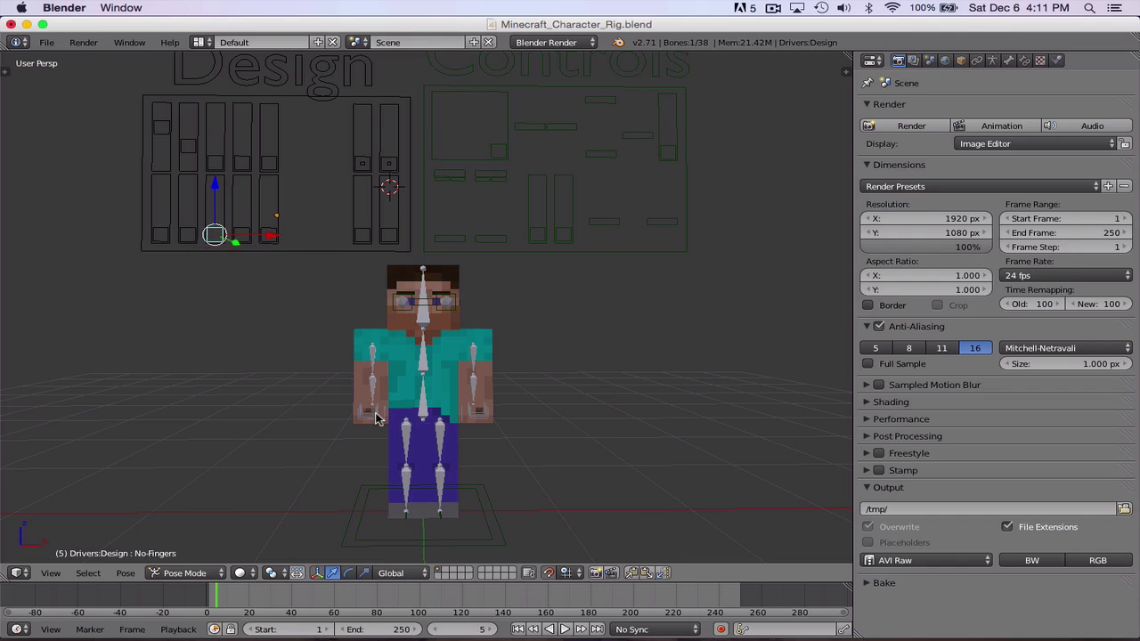
right_click_drag(376, 419, 377, 442)
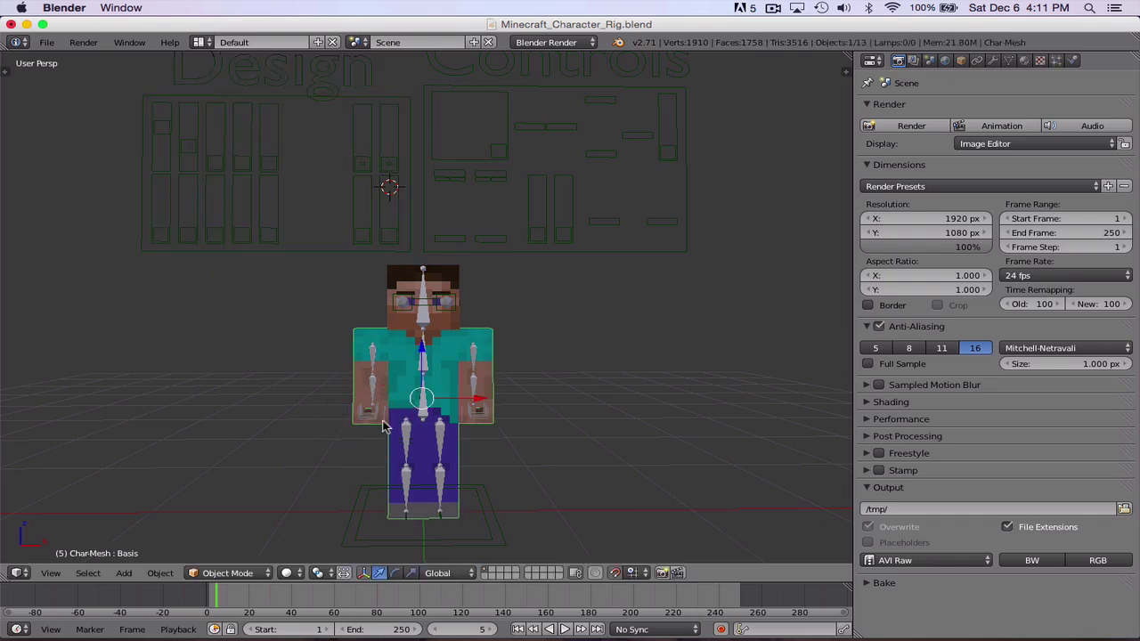
Try moving the Design panel's No-Head slider up its track twice, returning it to the bottom each time
middle_click_drag(417, 430, 431, 410)
scroll(431, 406, "down", 1)
right_click(211, 244)
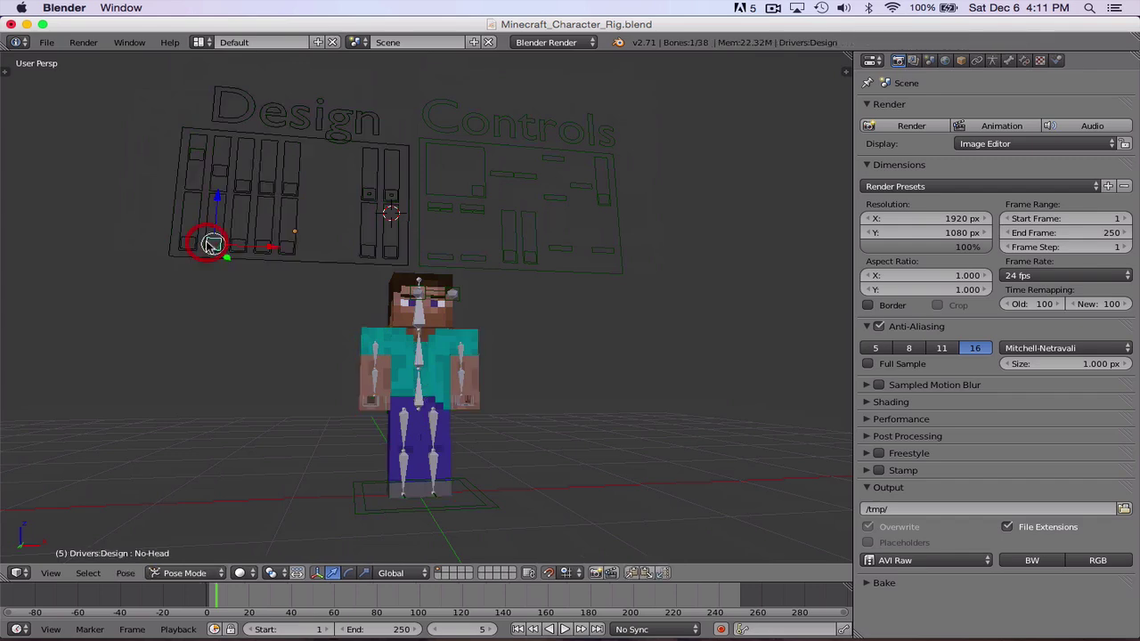
key("g")
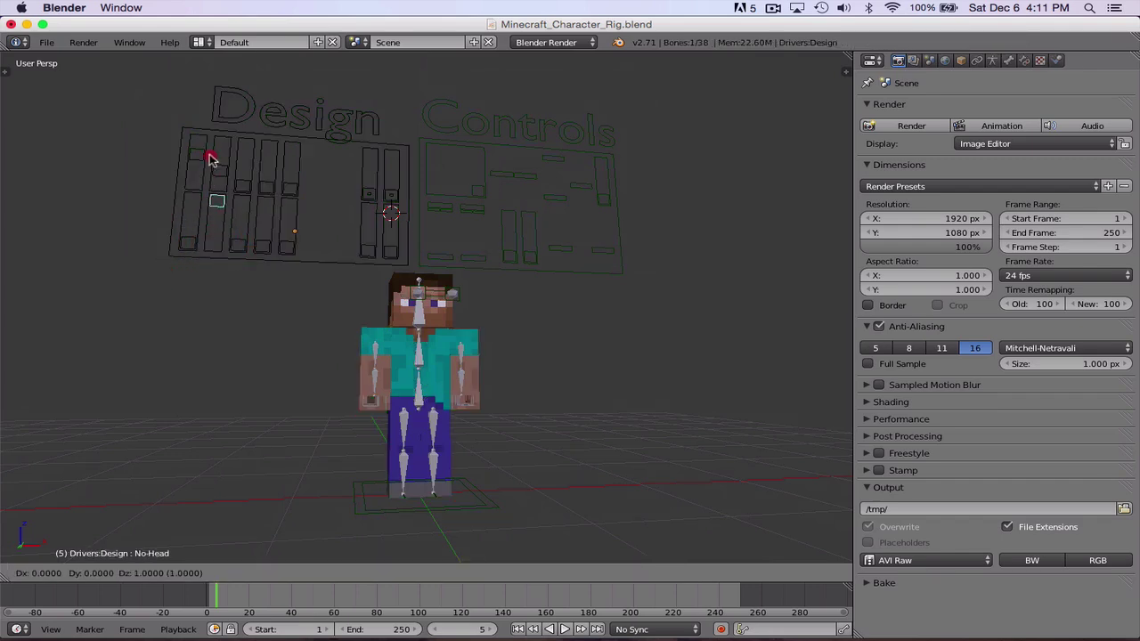
left_click(230, 259)
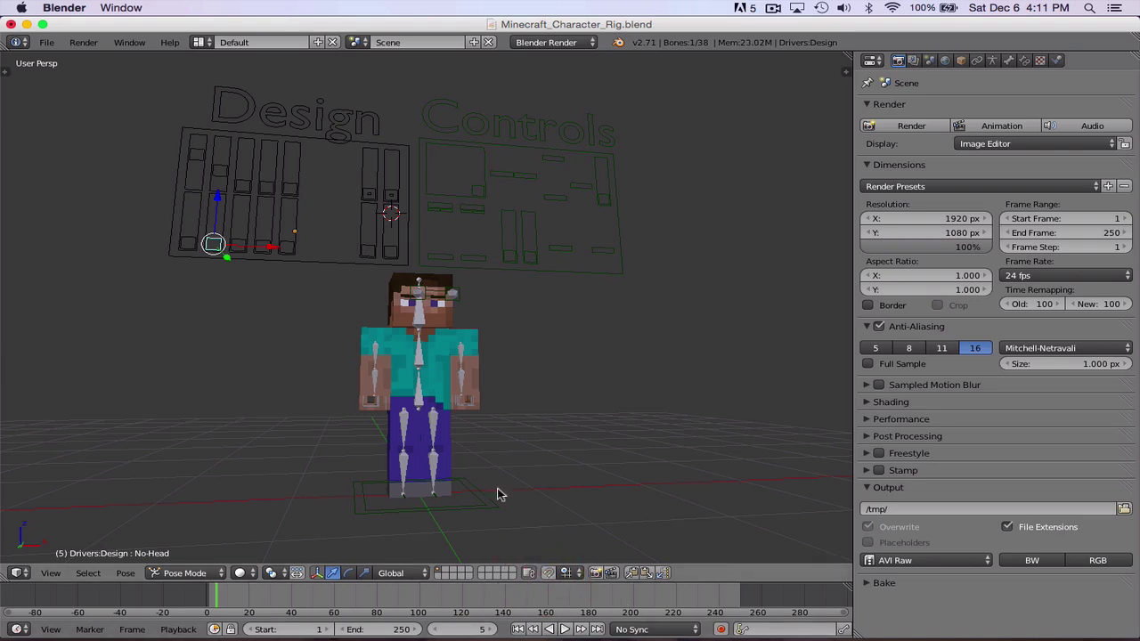
key("g")
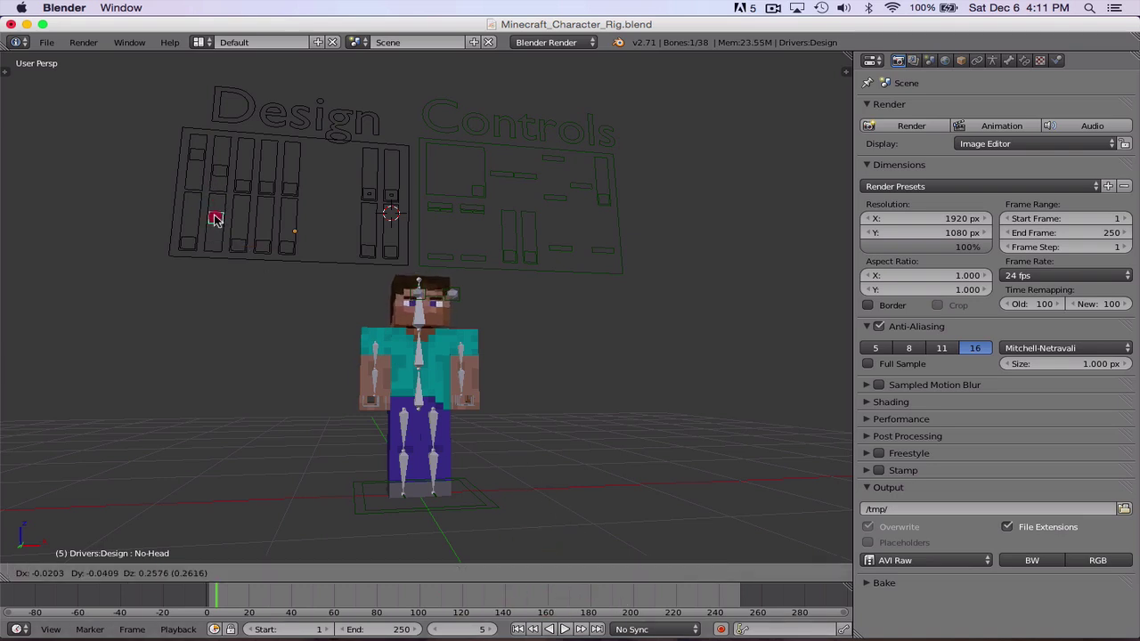
left_click(214, 301)
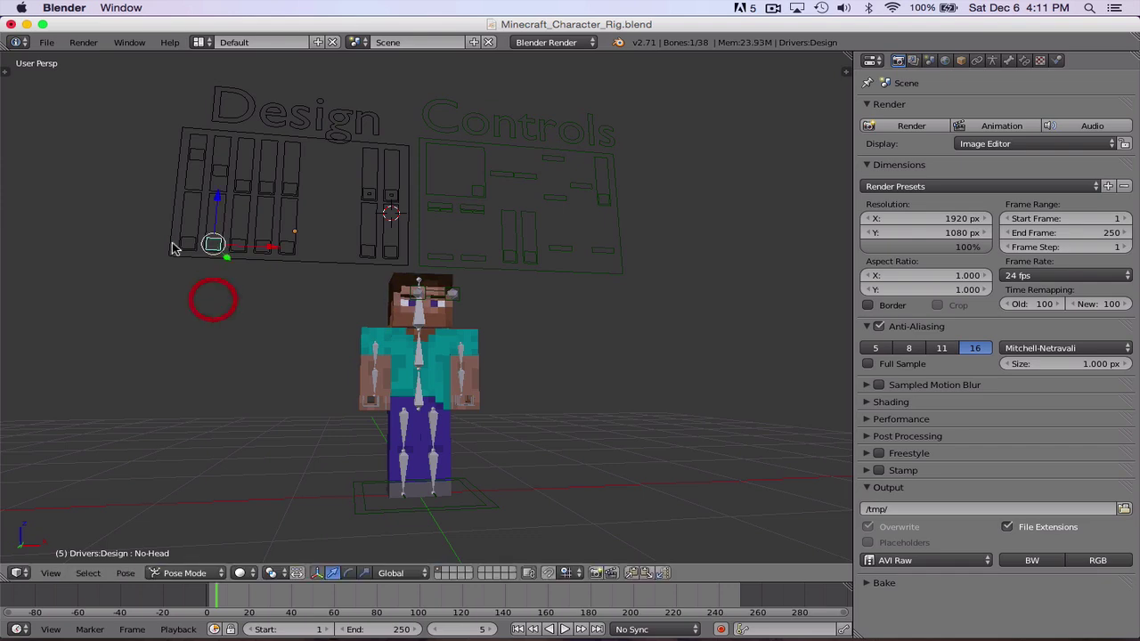
Raise the Hat slider in the Design panel to the top of its track
right_click(179, 247)
key("g")
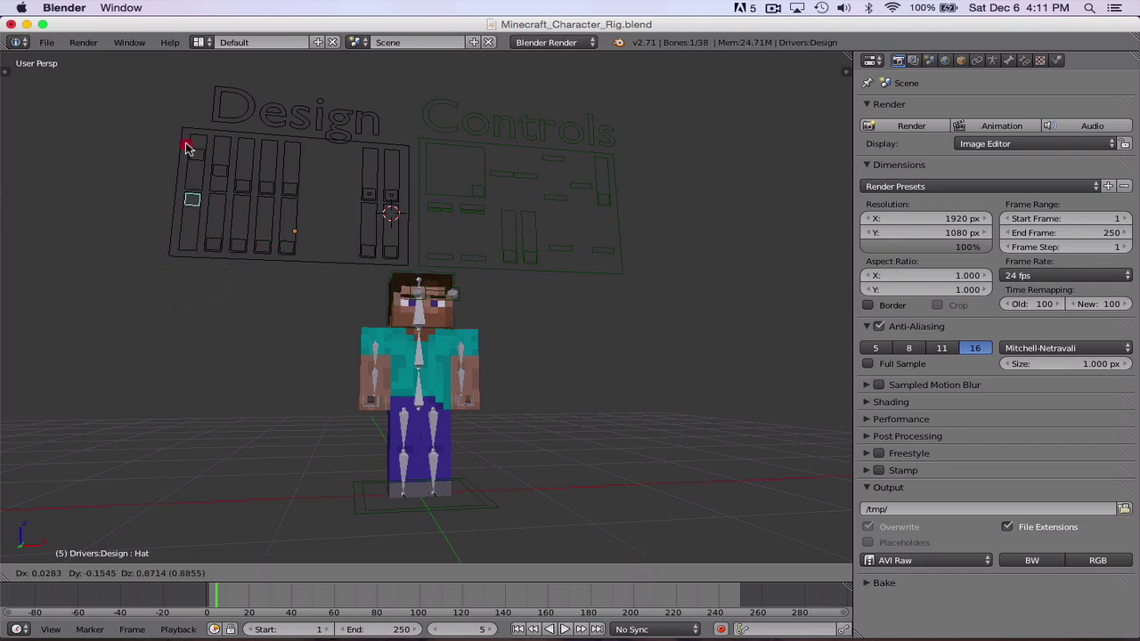
left_click(220, 170)
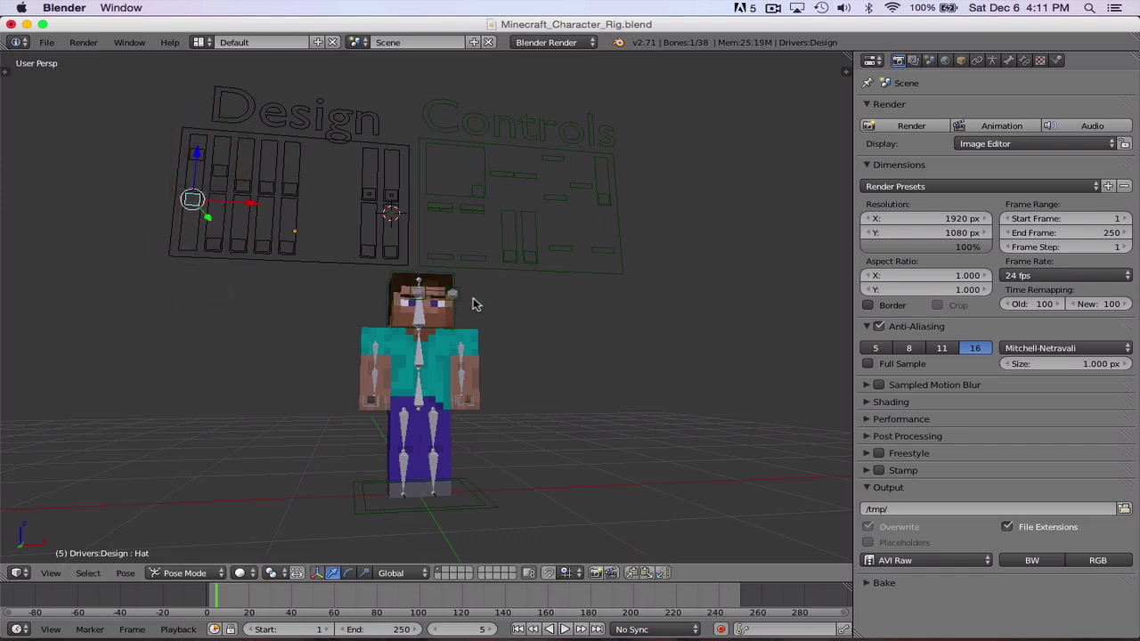
middle_click_drag(471, 303, 412, 334)
left_click(84, 43)
left_click(199, 260)
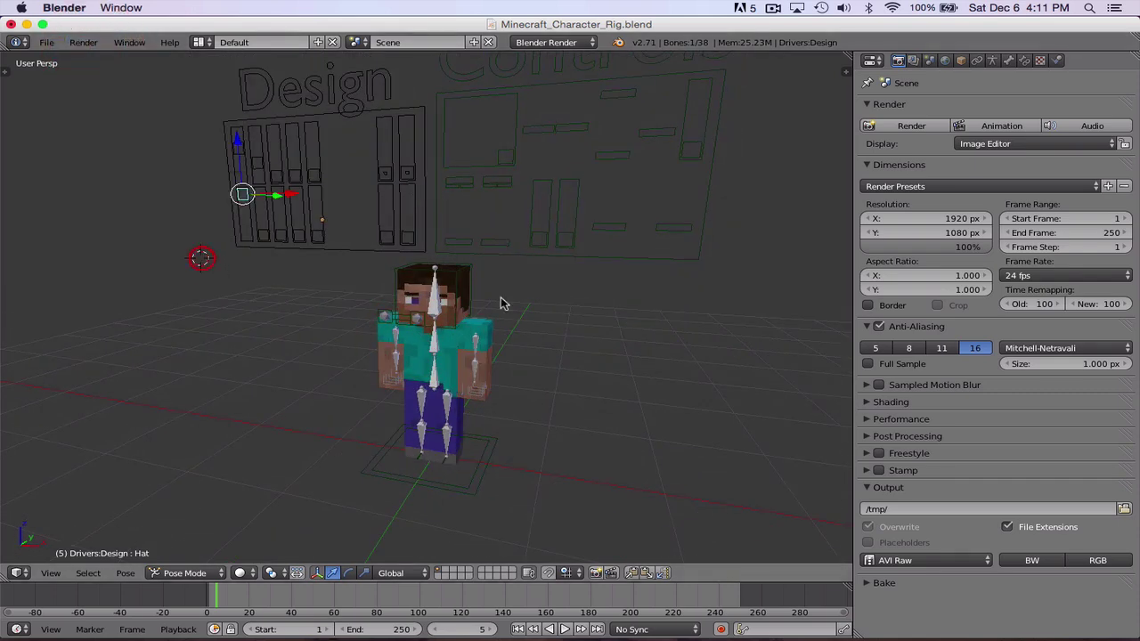
Try the Eye-Move:Up:Textured slider at the top of its track, inspect the eyes up close, and return it to the bottom
middle_click_drag(565, 300, 683, 284)
right_click(292, 180)
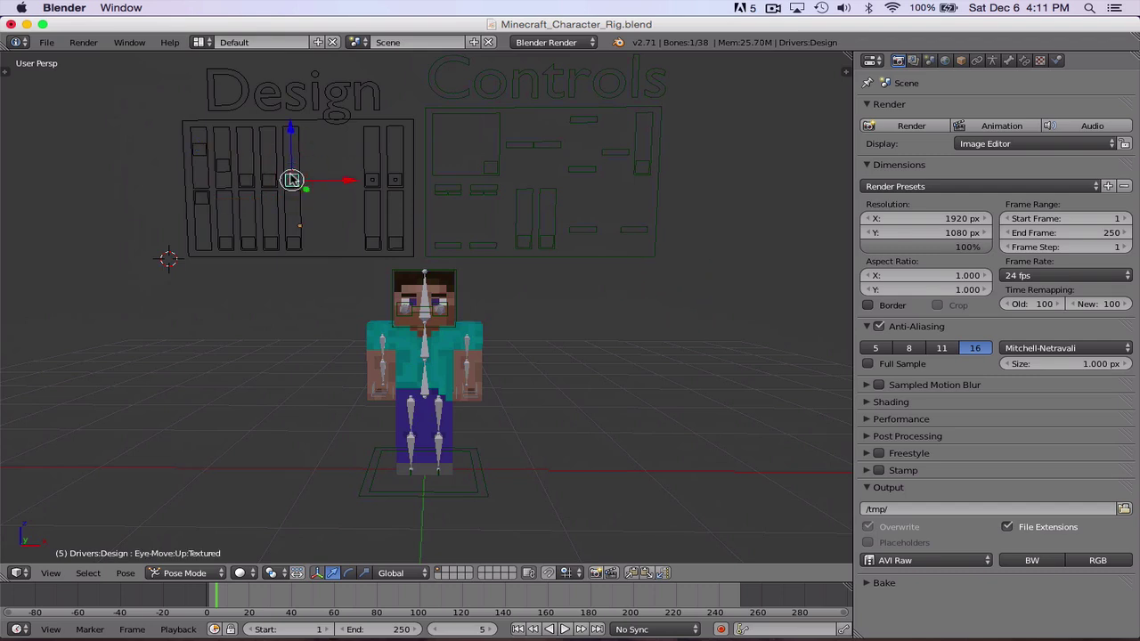
key("g")
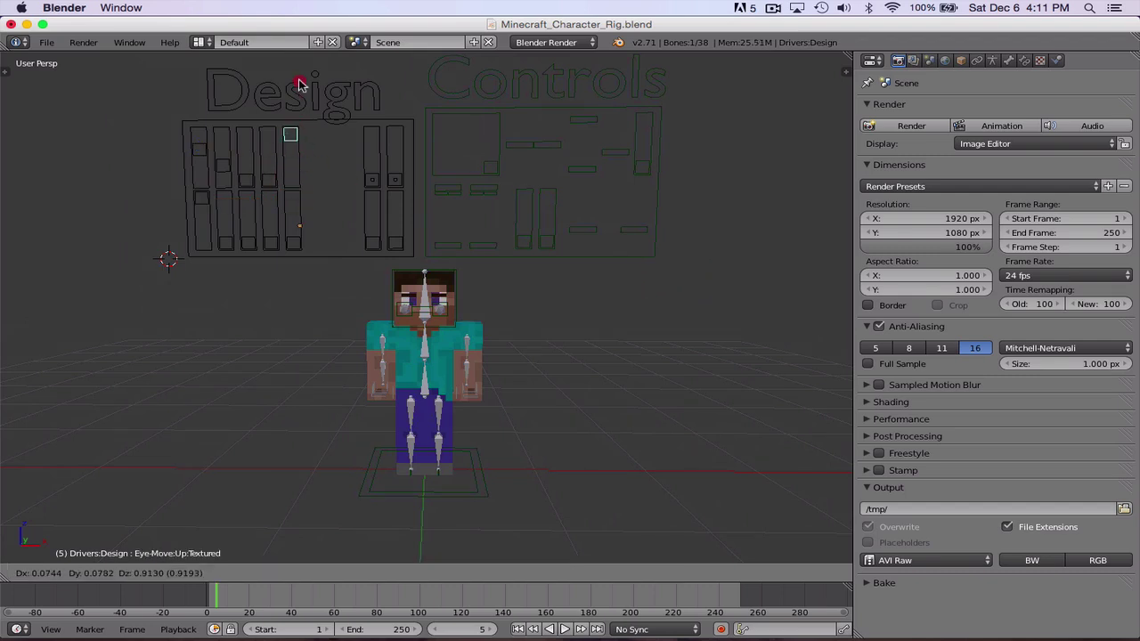
left_click(317, 221)
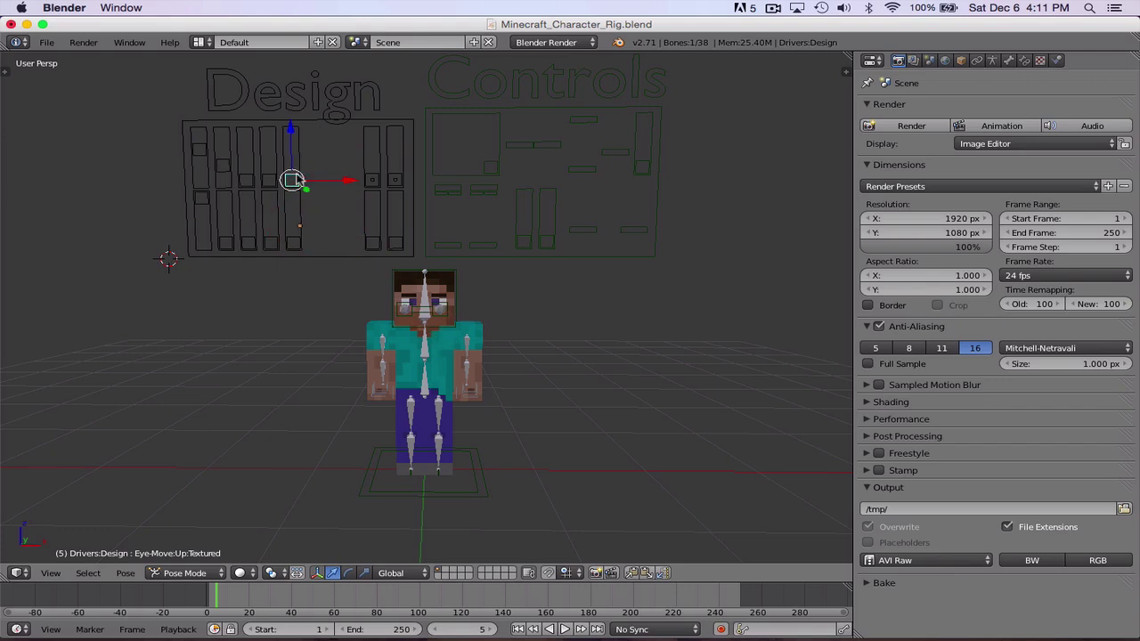
middle_click_drag(522, 255, 445, 249)
key("g")
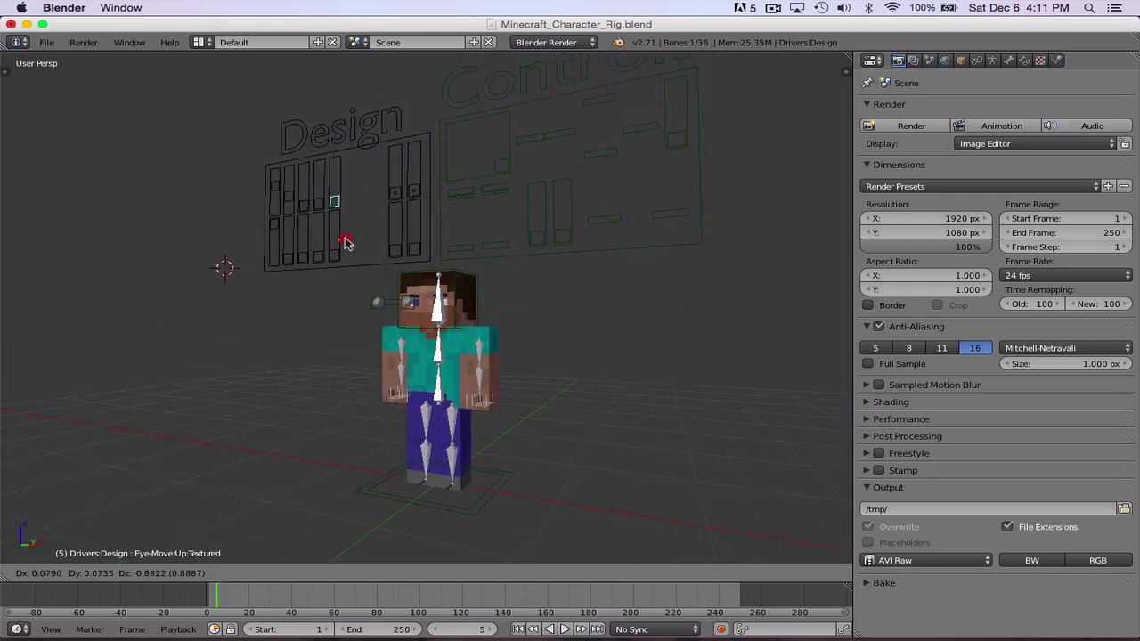
left_click(350, 125)
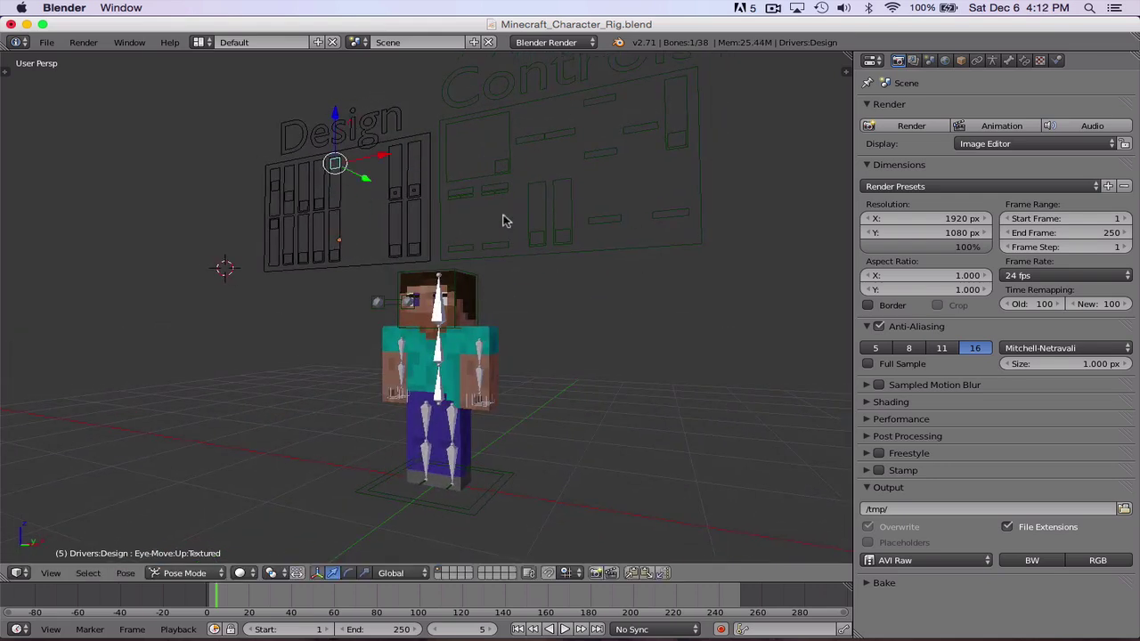
scroll(507, 263, "up", 8)
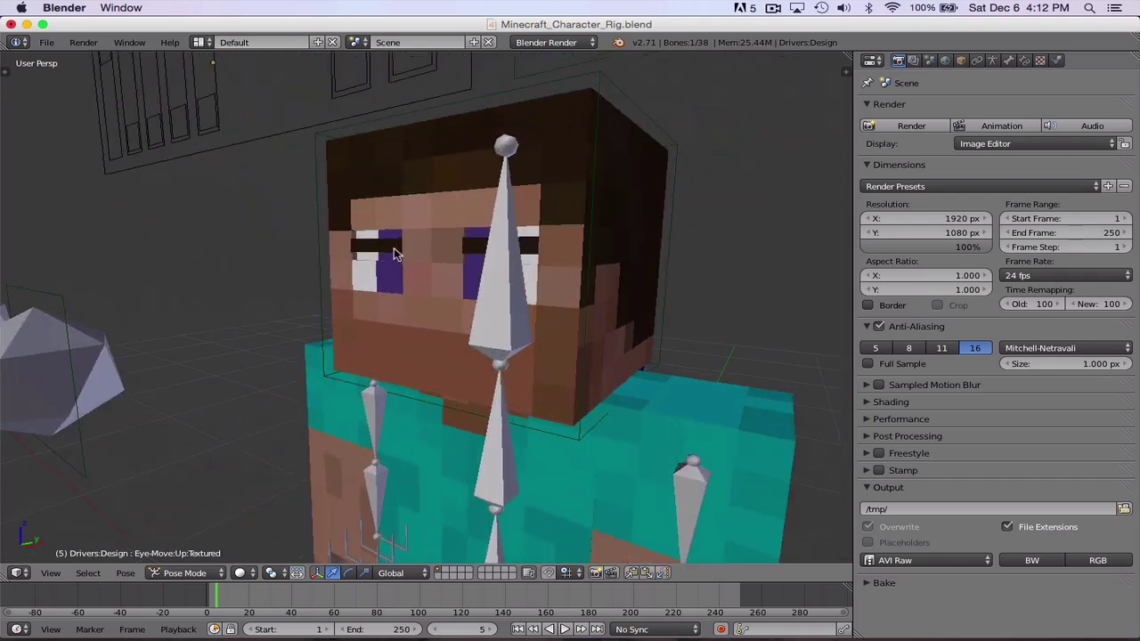
scroll(398, 284, "down", 8)
scroll(275, 133, "down", 2)
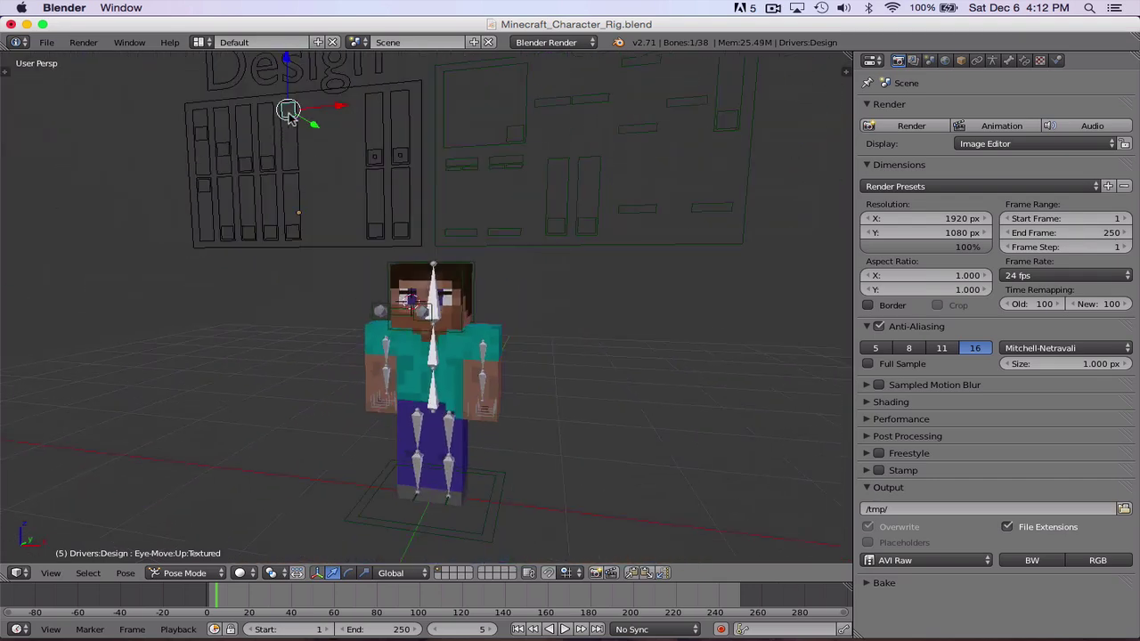
left_click_drag(290, 116, 291, 353)
Try raising the Eye-Move:Up slider in the Design panel and cancel the move
right_click(270, 165)
key("g")
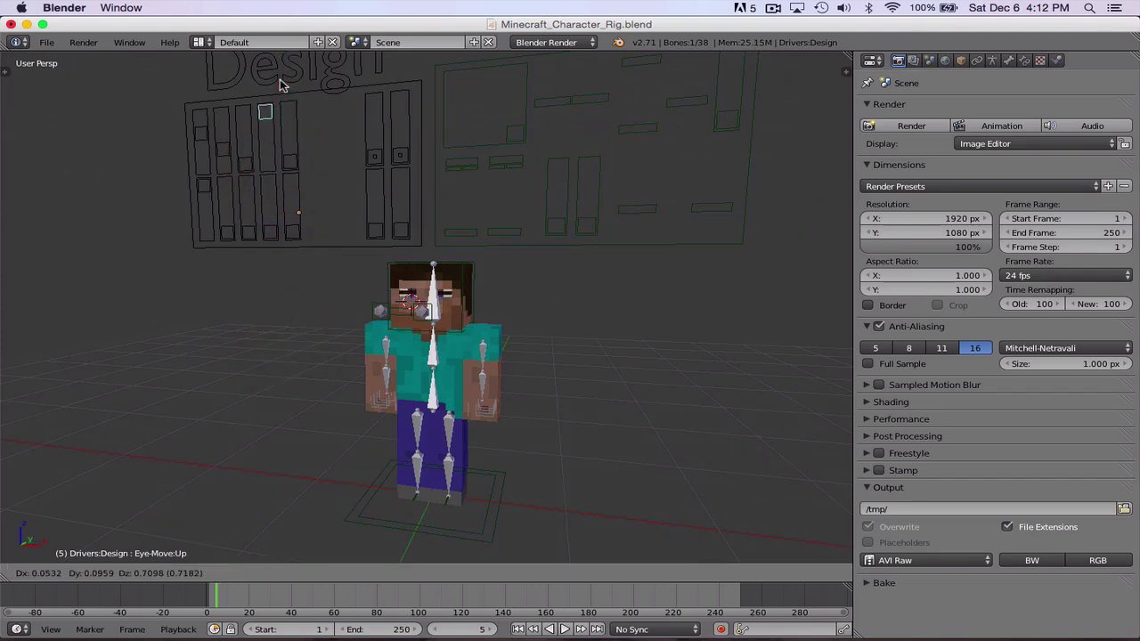
right_click(264, 167)
Try raising the Eye-Size:2x2 slider and return it to the bottom of its track
right_click(245, 164)
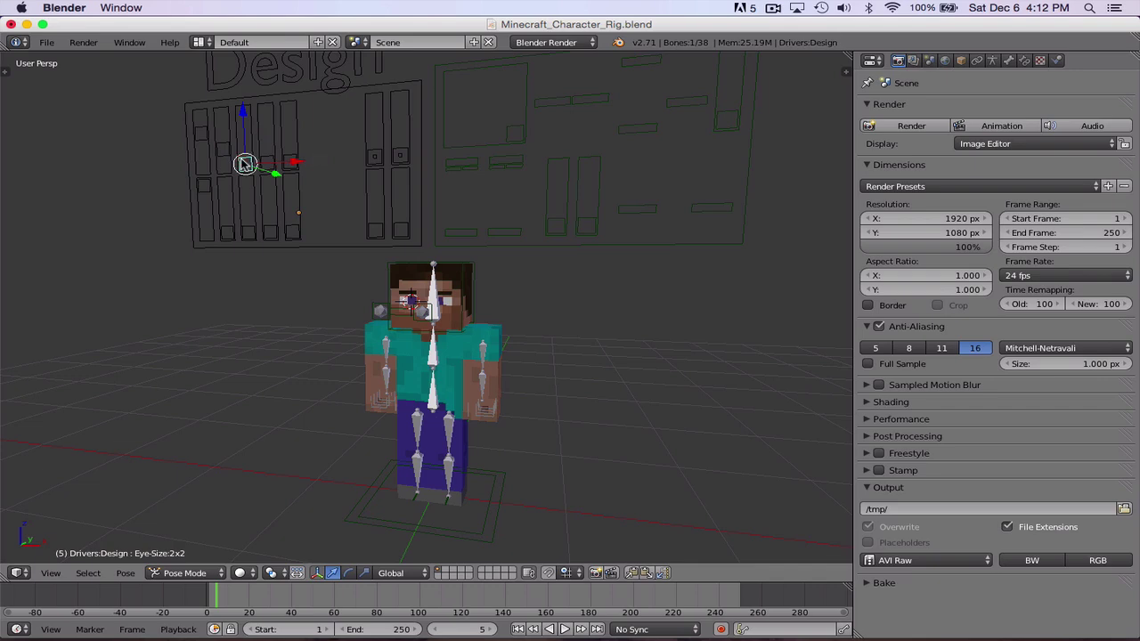
key("g")
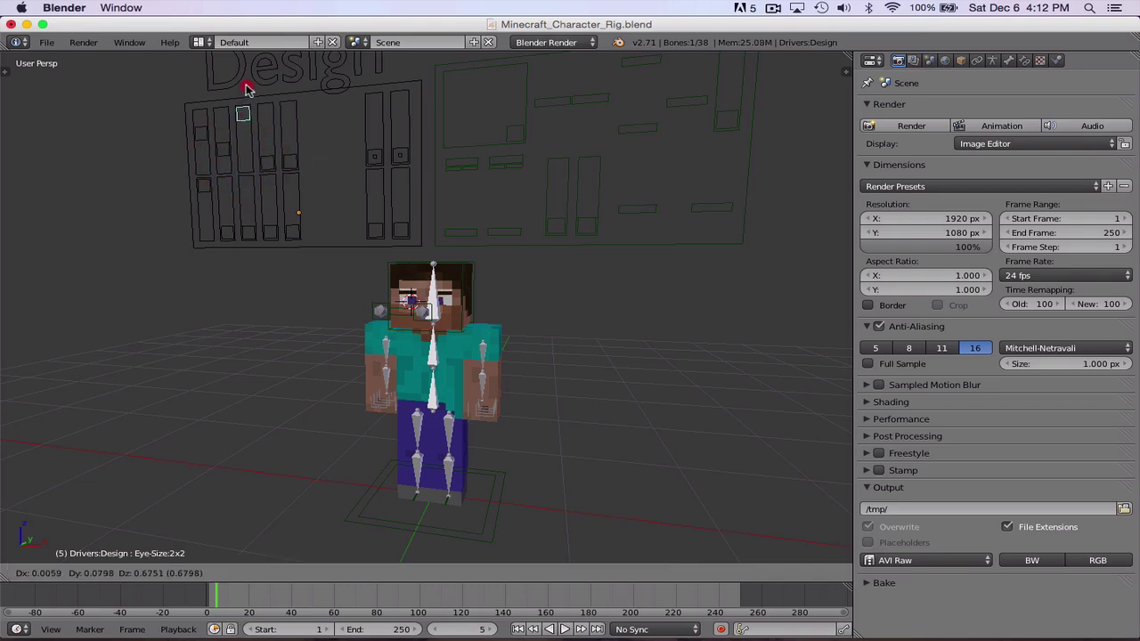
left_click_drag(246, 87, 267, 224)
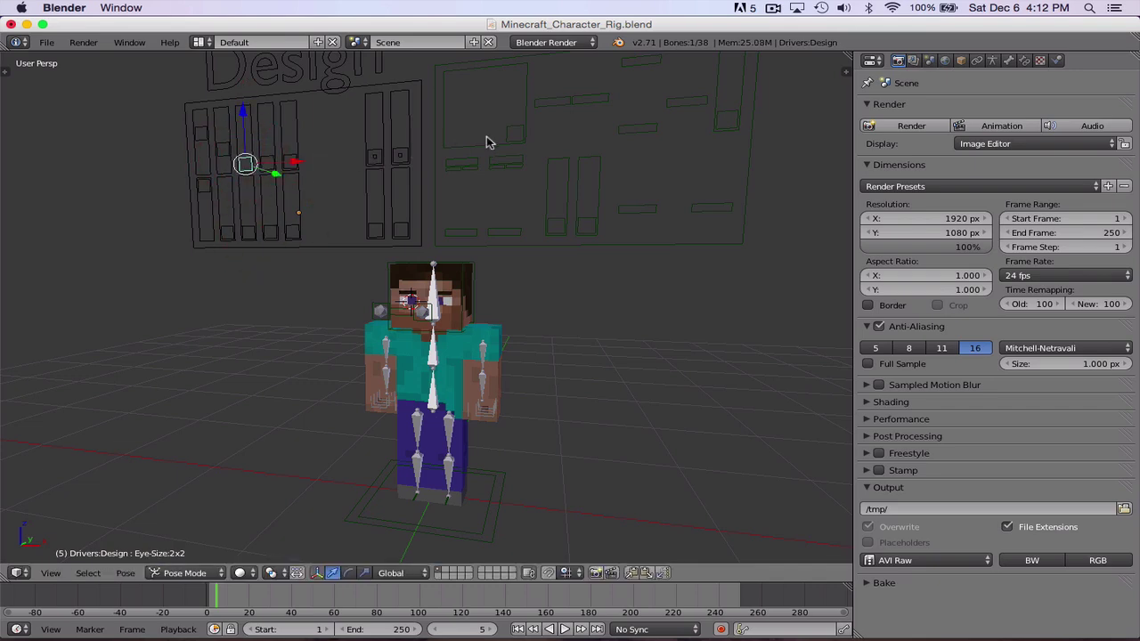
Try moving the whole Controls panel around the character as an object, and undo the move
middle_click_drag(650, 288, 667, 270)
scroll(667, 269, "down", 2)
right_click(521, 132)
key("g")
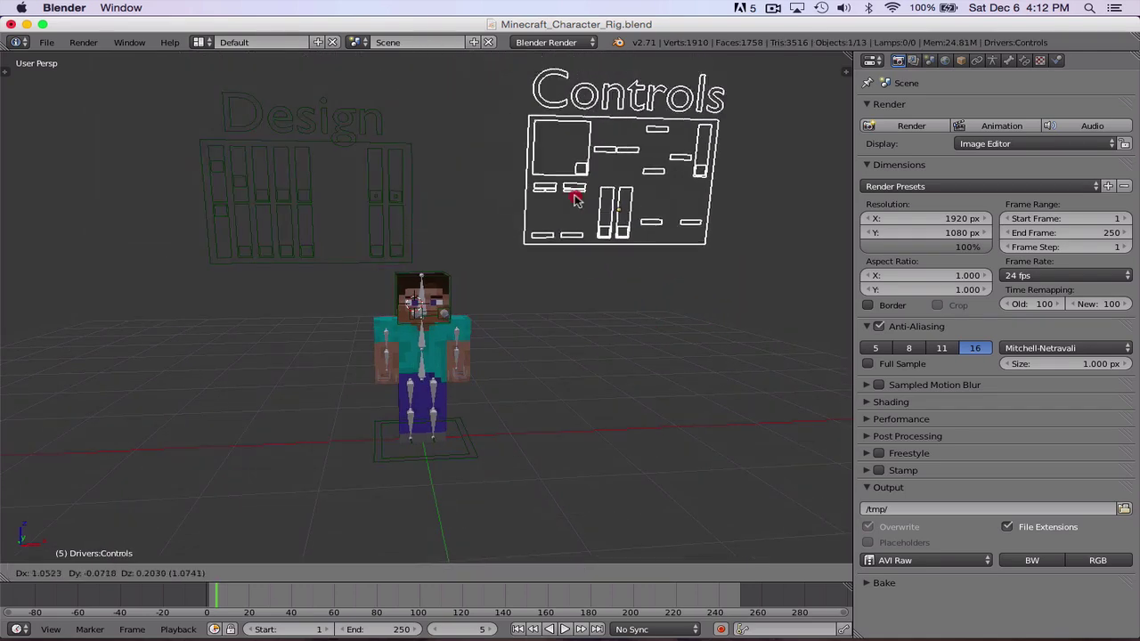
left_click(436, 201)
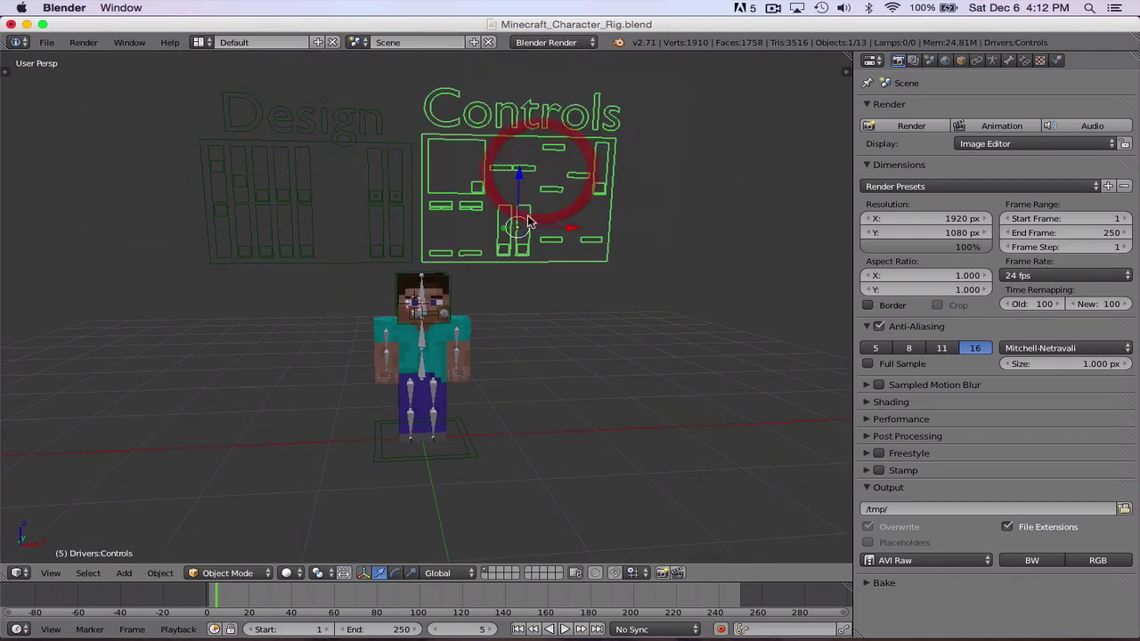
key("g")
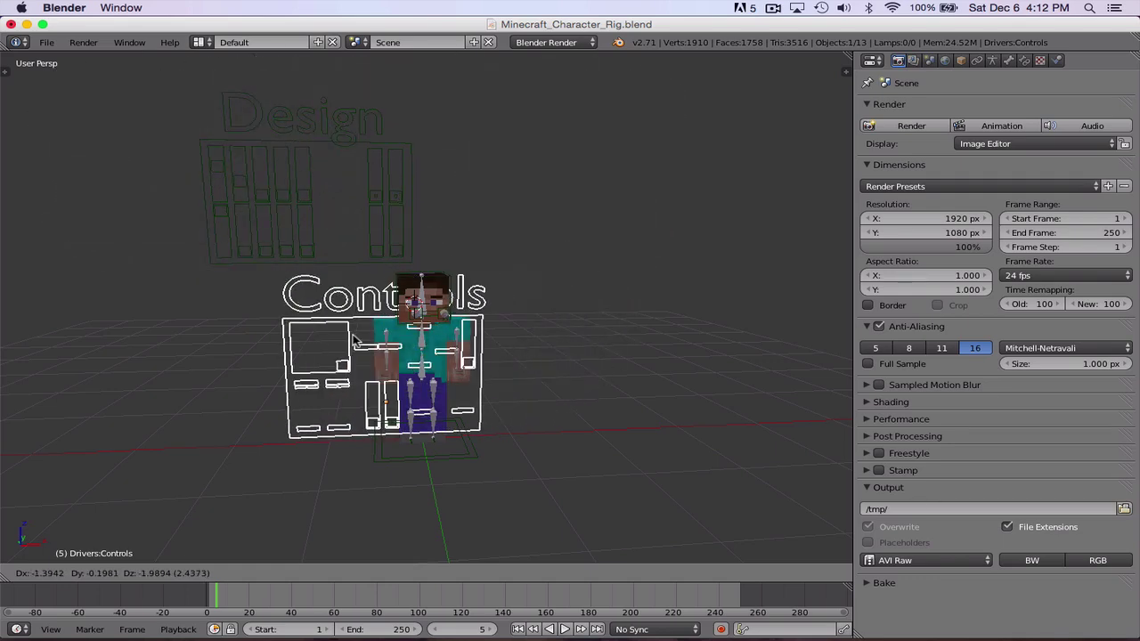
right_click(354, 341)
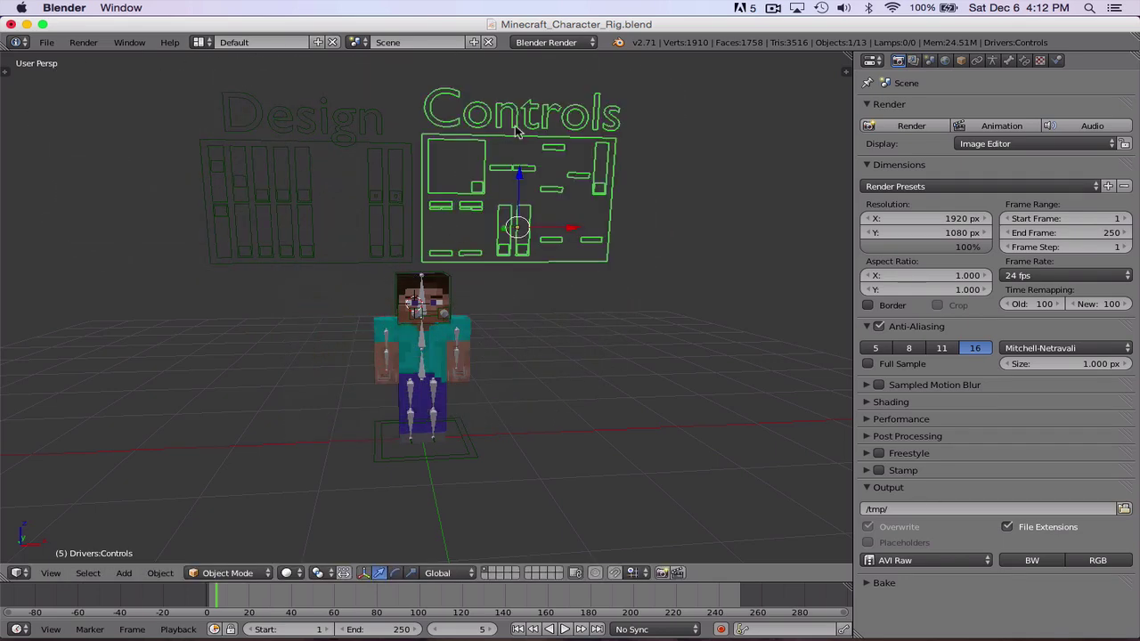
key("g")
left_click(191, 292)
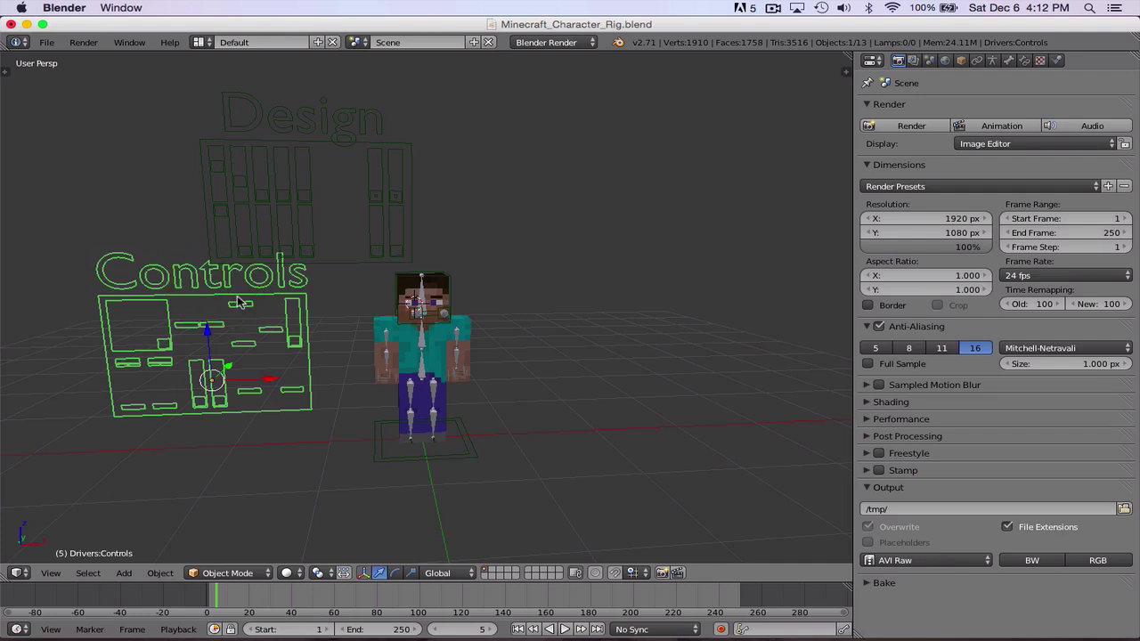
key("super")
key("super+z")
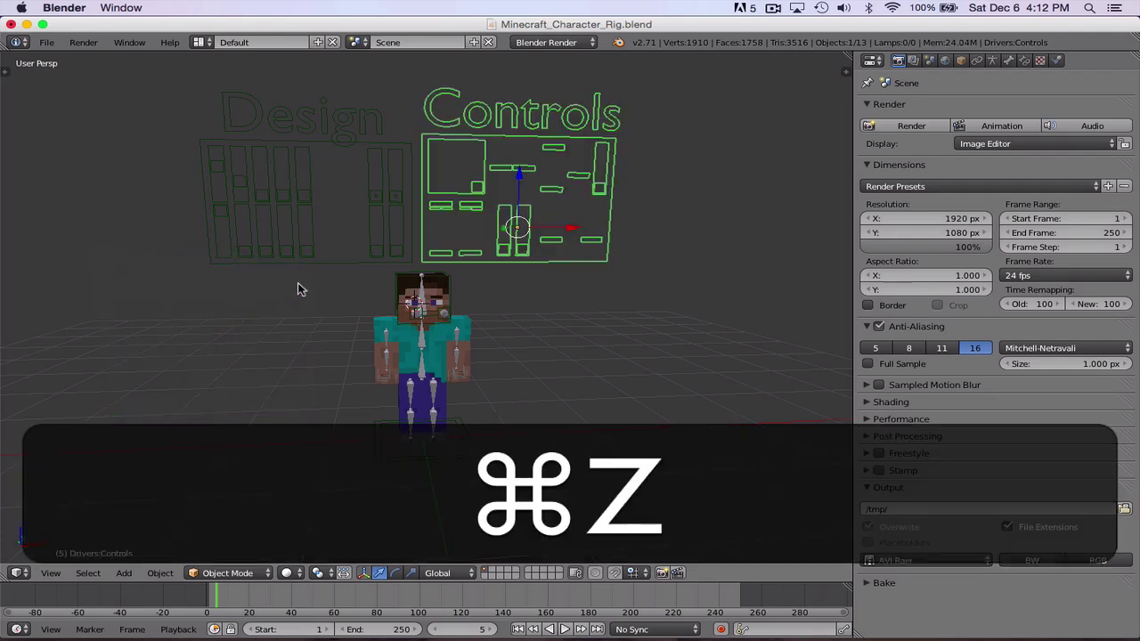
Switch the Controls rig to Pose Mode and try lowering the Teeth:Upper control, returning it to its place
left_click(253, 574)
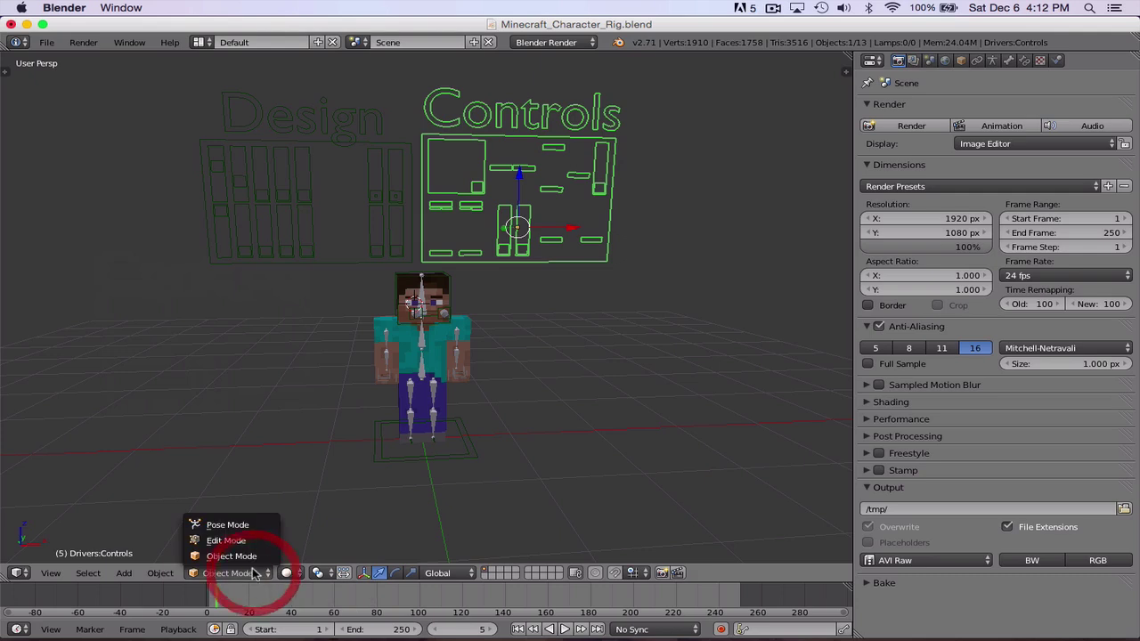
left_click(233, 525)
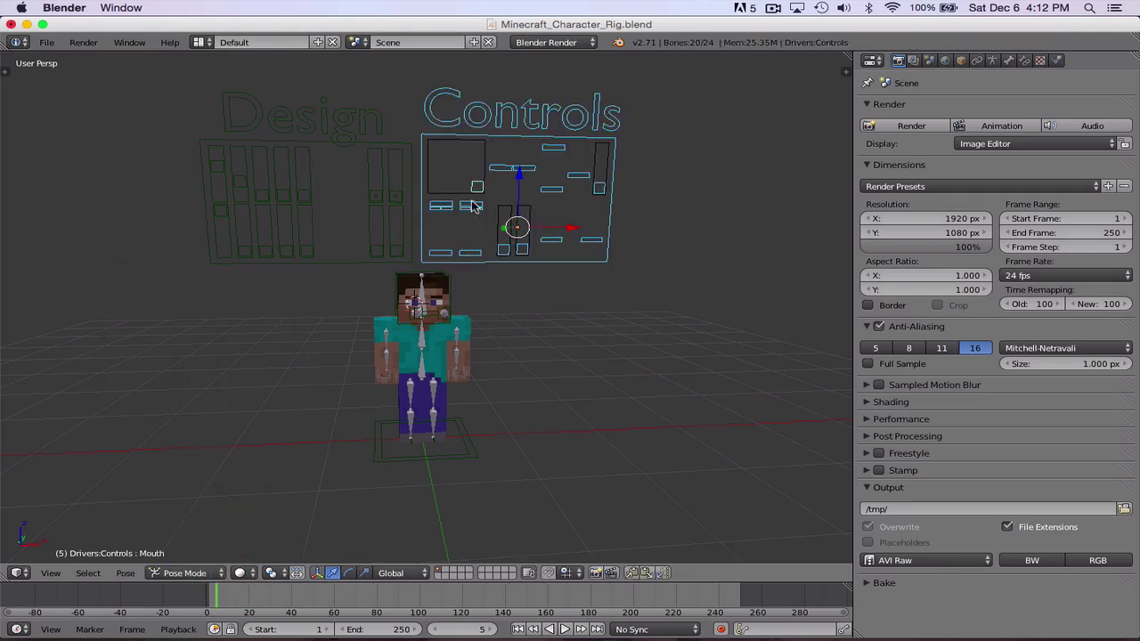
right_click(480, 175)
right_click(555, 147)
key("g")
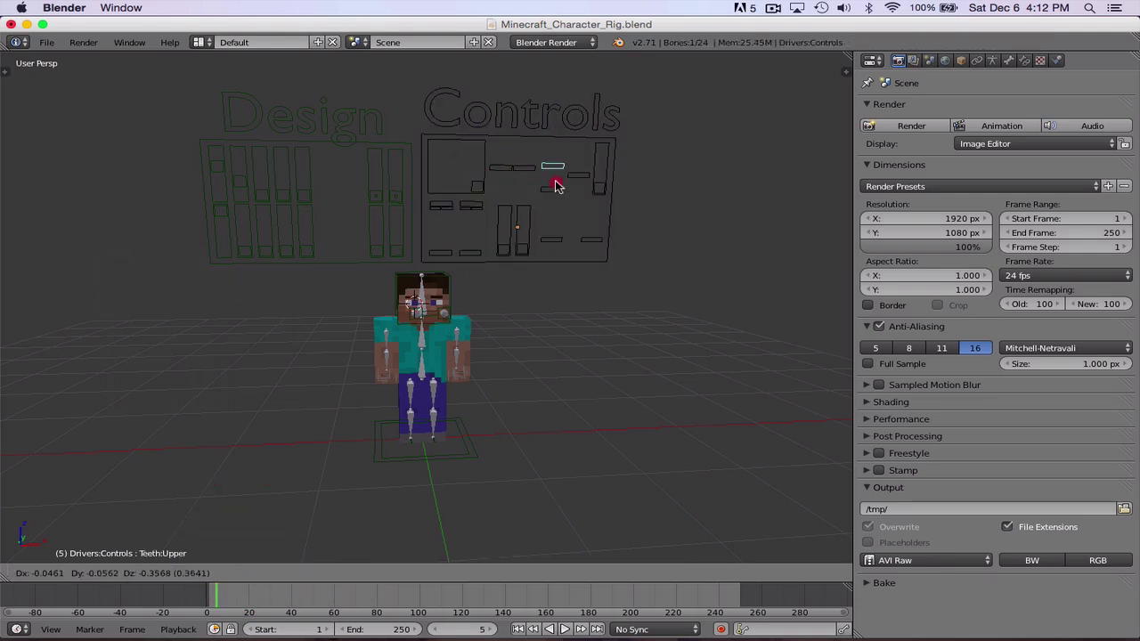
left_click(566, 133)
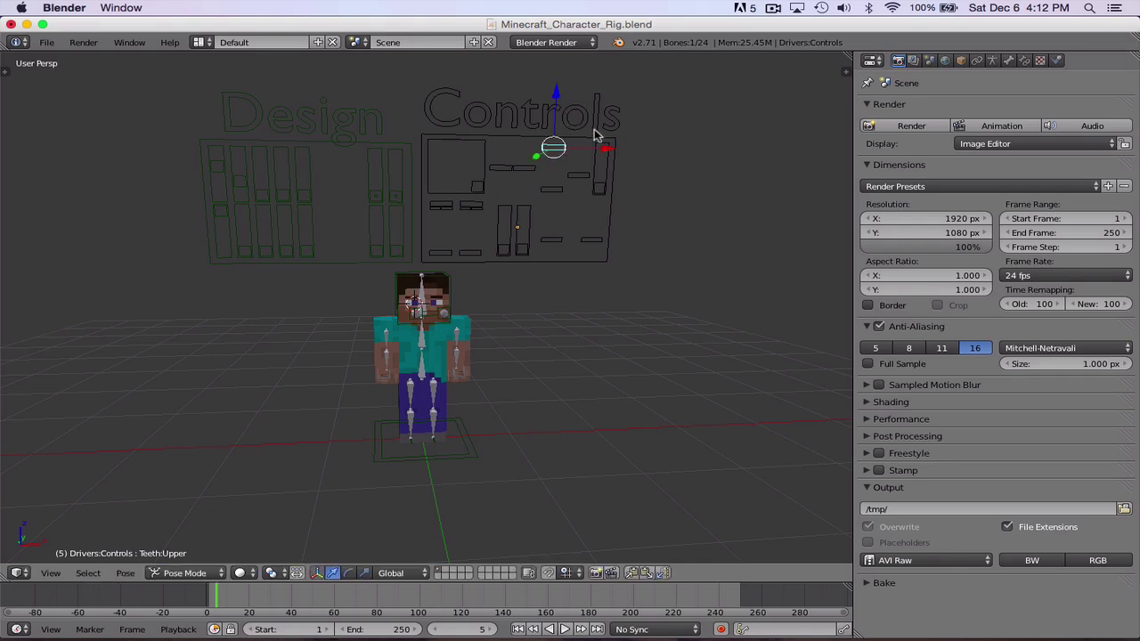
Try shifting the Eyebrow:Left control, return it to its place, and rotate it so its outer end tilts upward
scroll(564, 269, "up", 4)
scroll(539, 262, "down", 3)
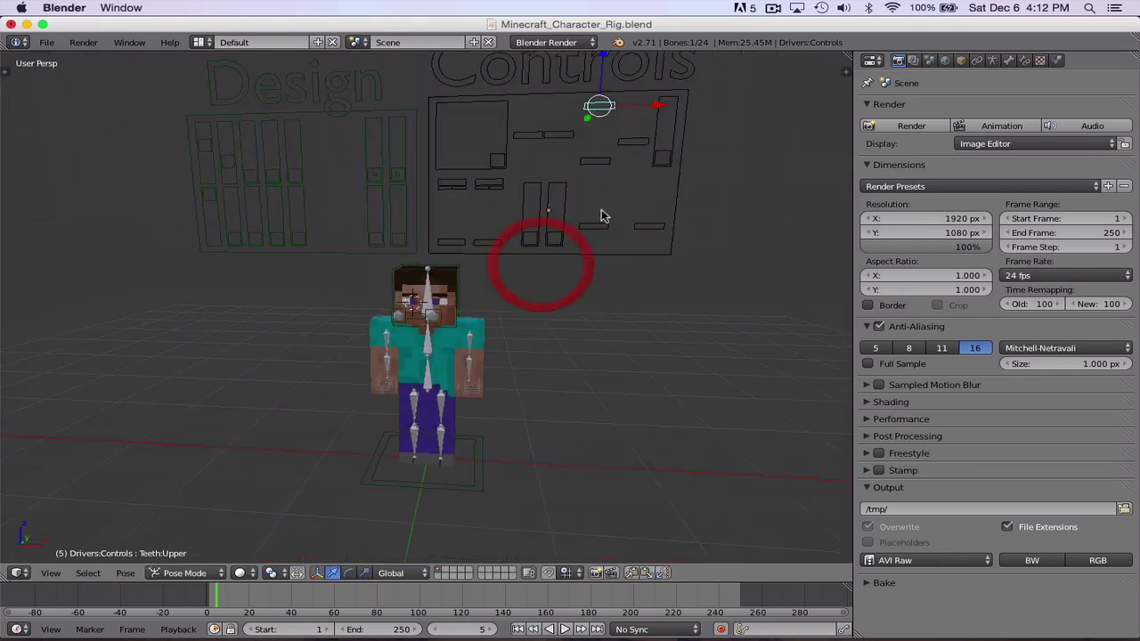
right_click(655, 230)
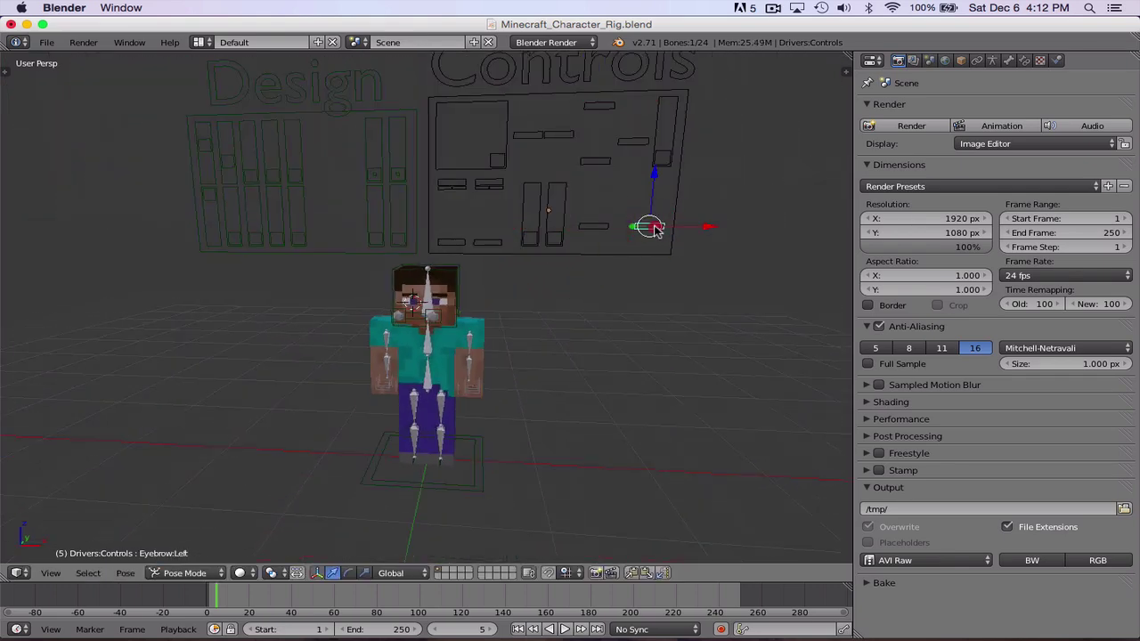
key("g")
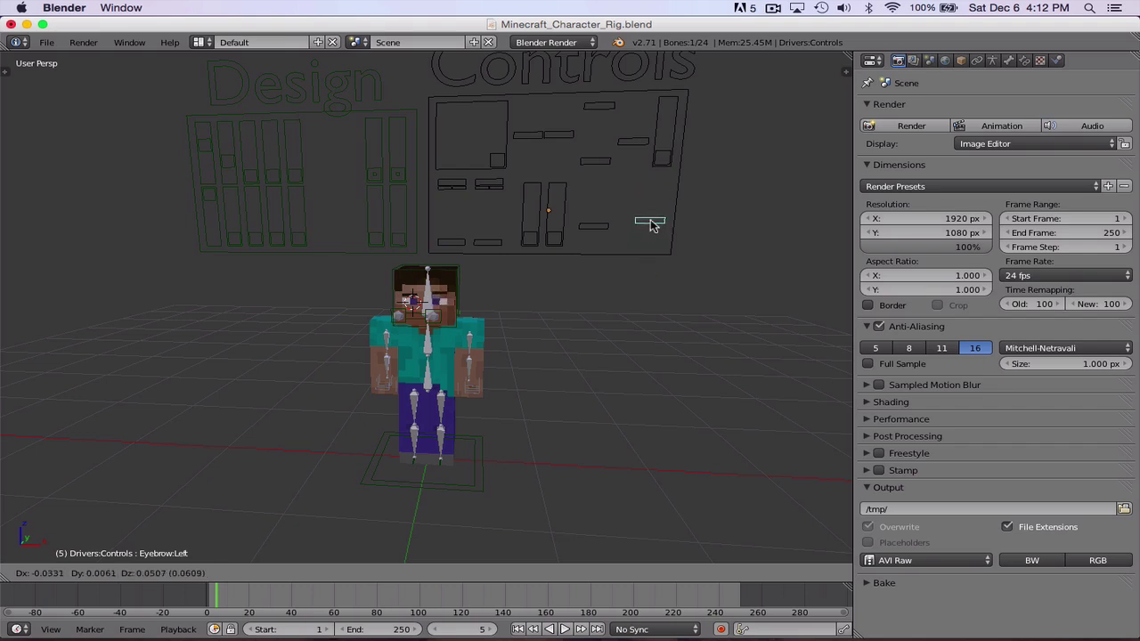
left_click(654, 228)
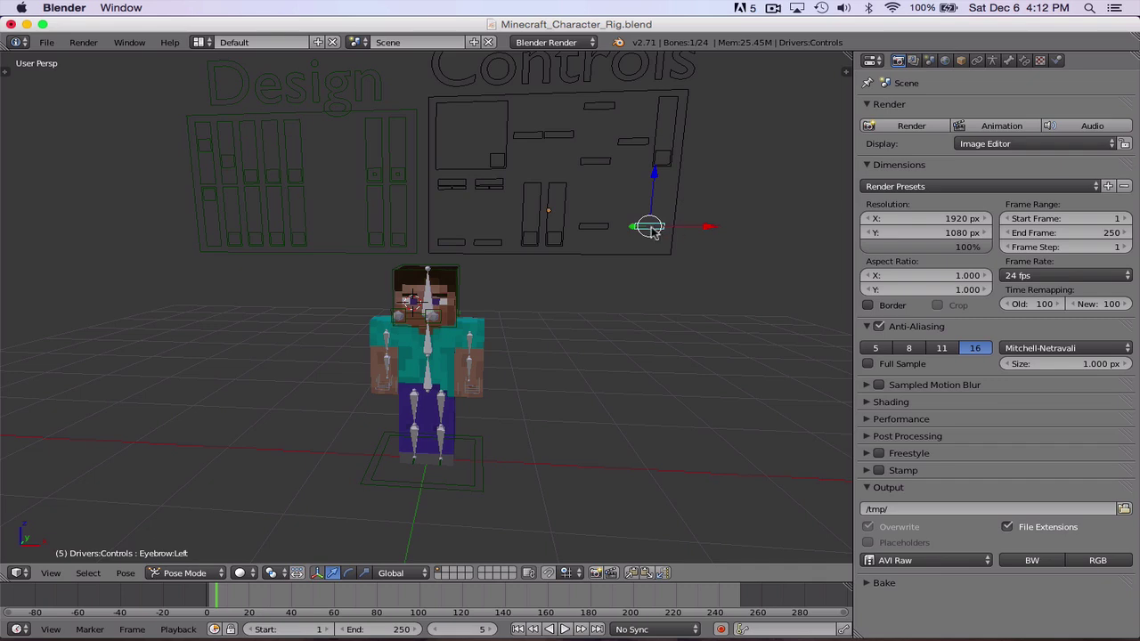
key("r")
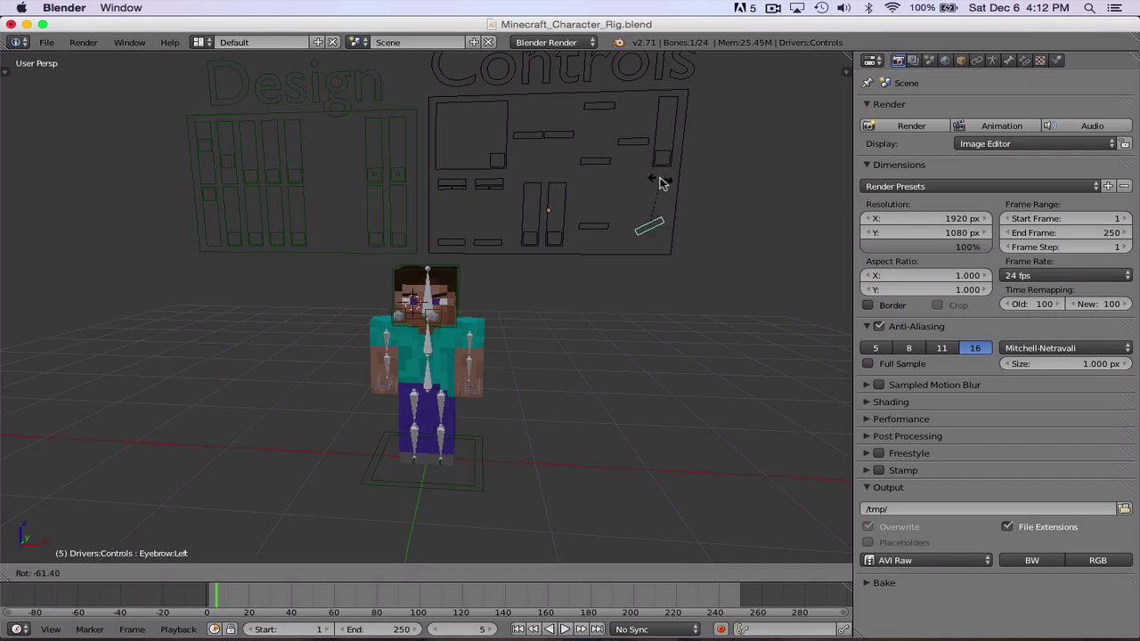
left_click(686, 188)
Rotate the Eyebrow:Right control slightly and move it up a little in the Controls panel
right_click(594, 226)
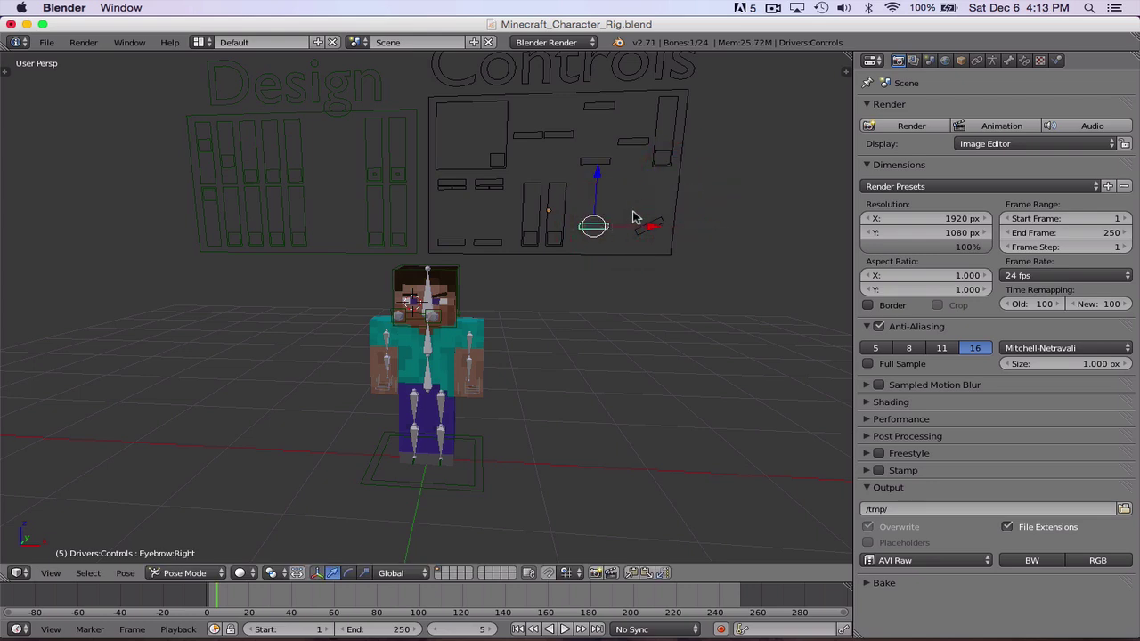
key("r")
left_click(639, 218)
key("g")
left_click(598, 225)
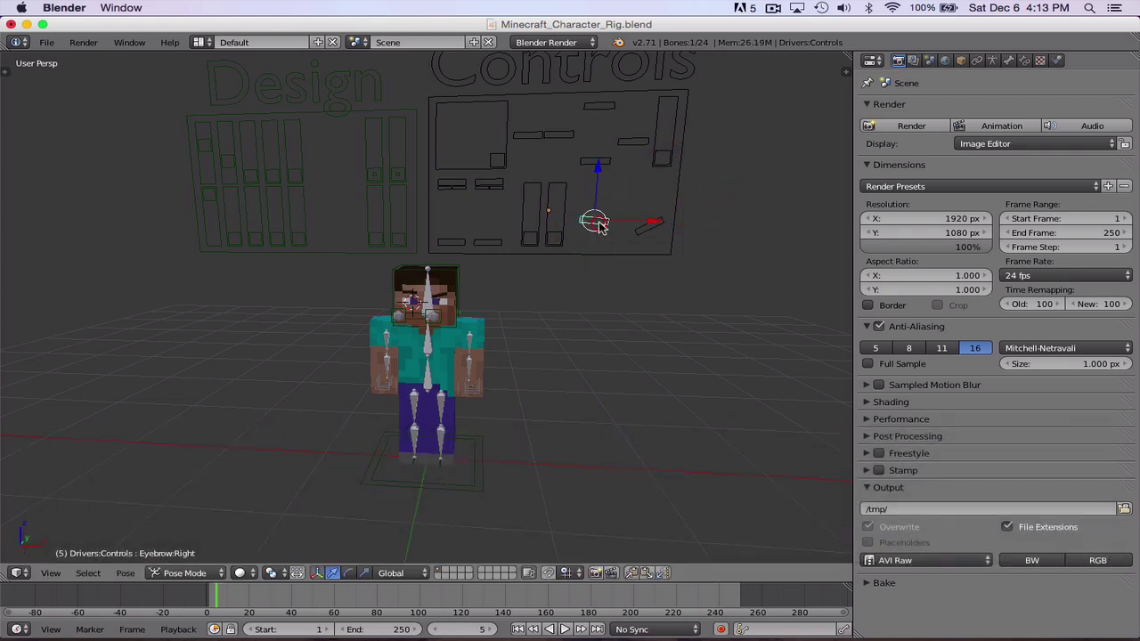
Try the Eye-Size:Left slider at the top of its track and return it to the bottom
right_click(553, 237)
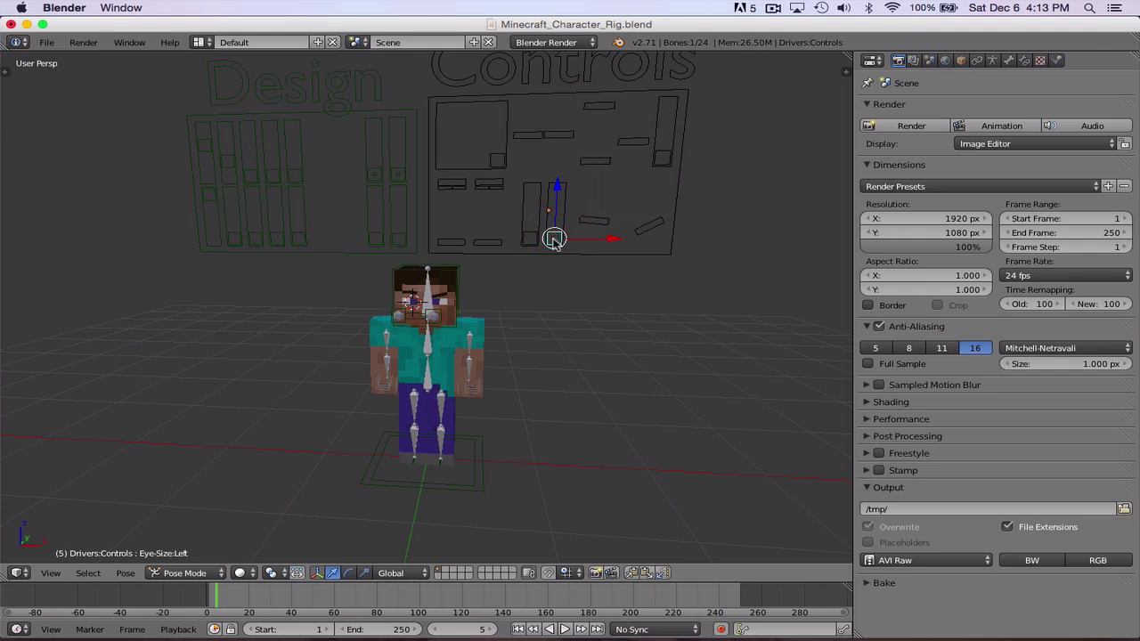
key("g")
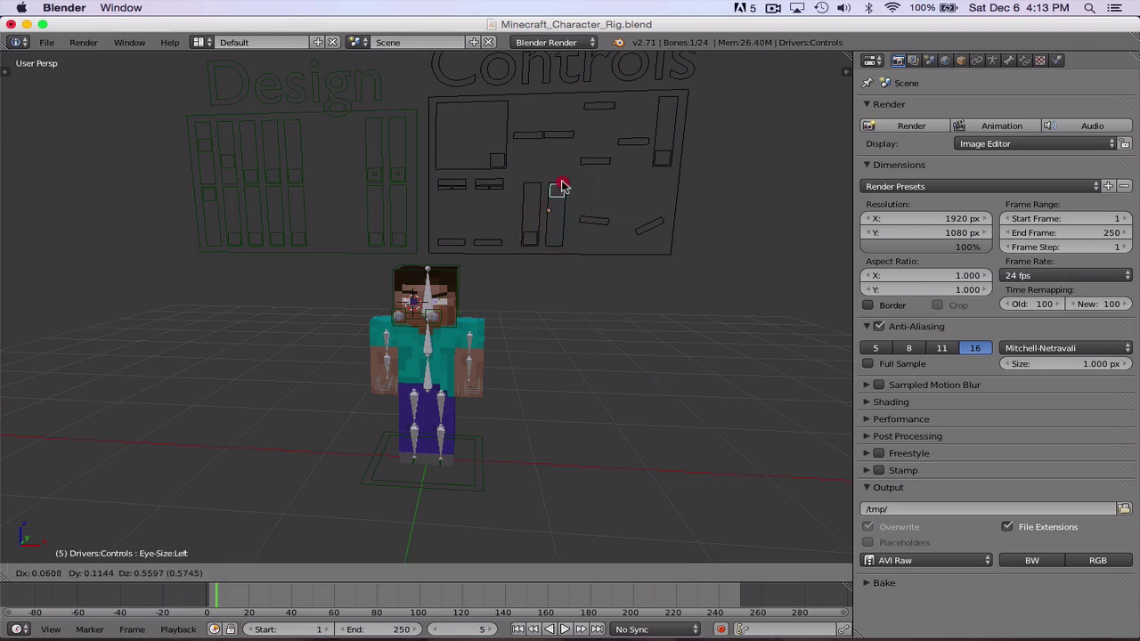
left_click(551, 258)
right_click(548, 269)
key("g")
left_click(563, 105)
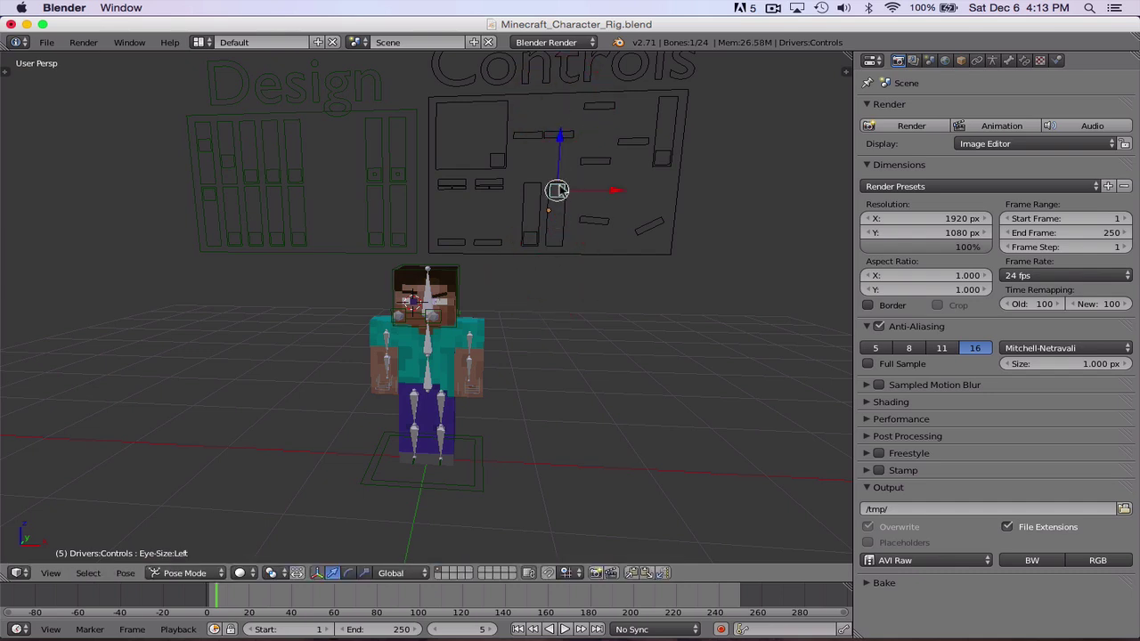
key("g")
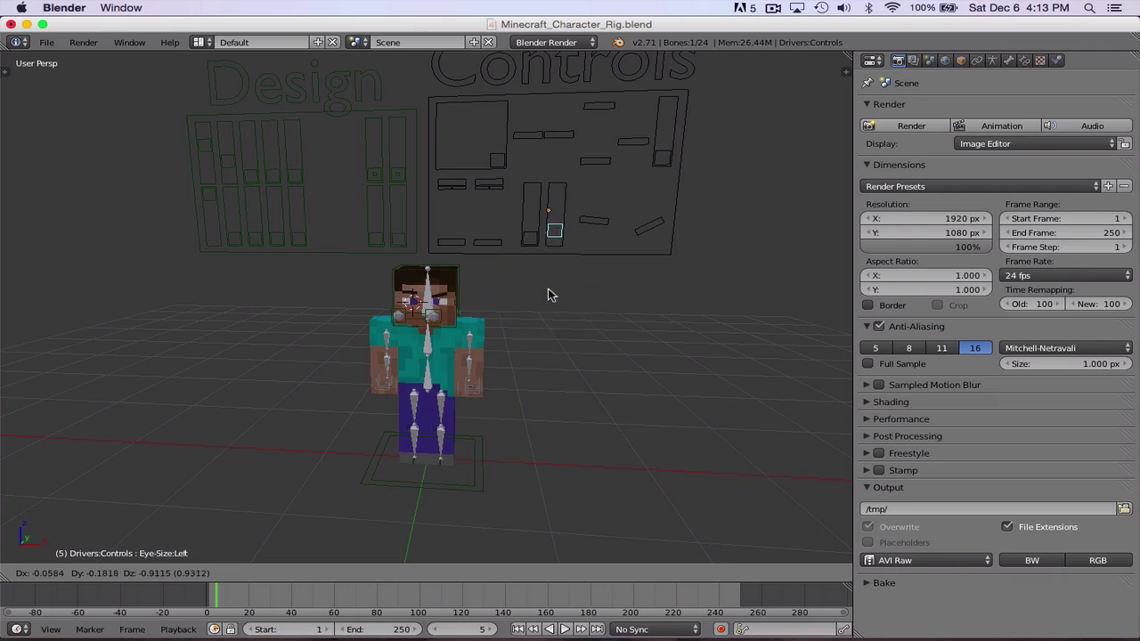
left_click(547, 302)
Raise the lower eyelid controls for the left and right eyes slightly in the Controls panel
right_click(490, 241)
key("g")
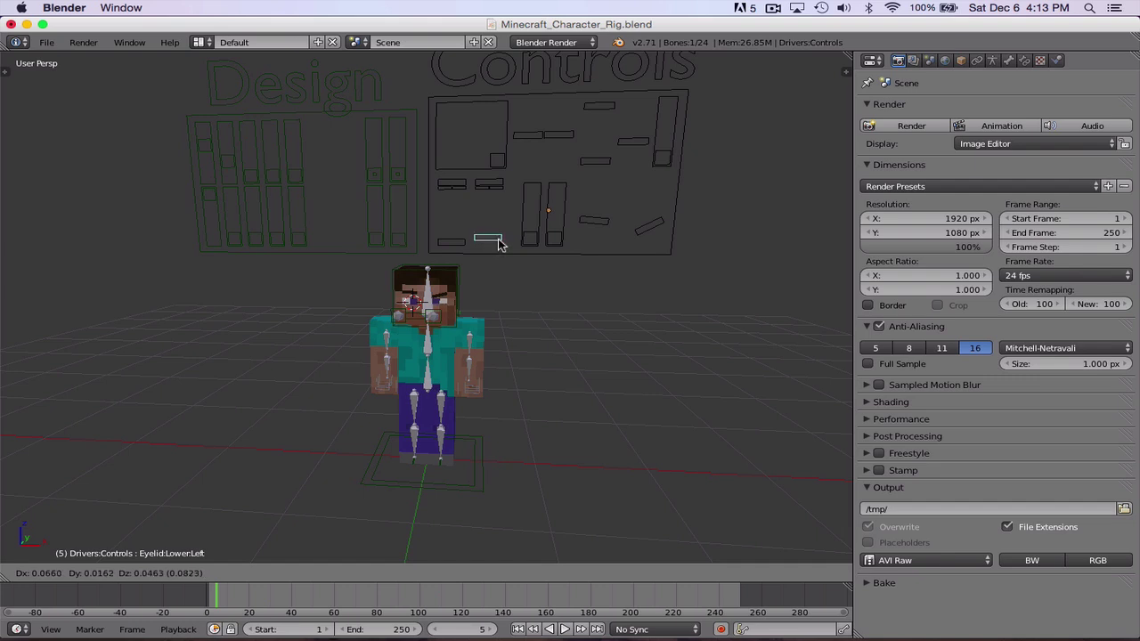
left_click(498, 242)
right_click(452, 236)
key("g")
left_click(456, 239)
Try lowering the Angry:Right and Eyelid:Upper:Right controls and return them to their places
right_click(466, 186)
key("g")
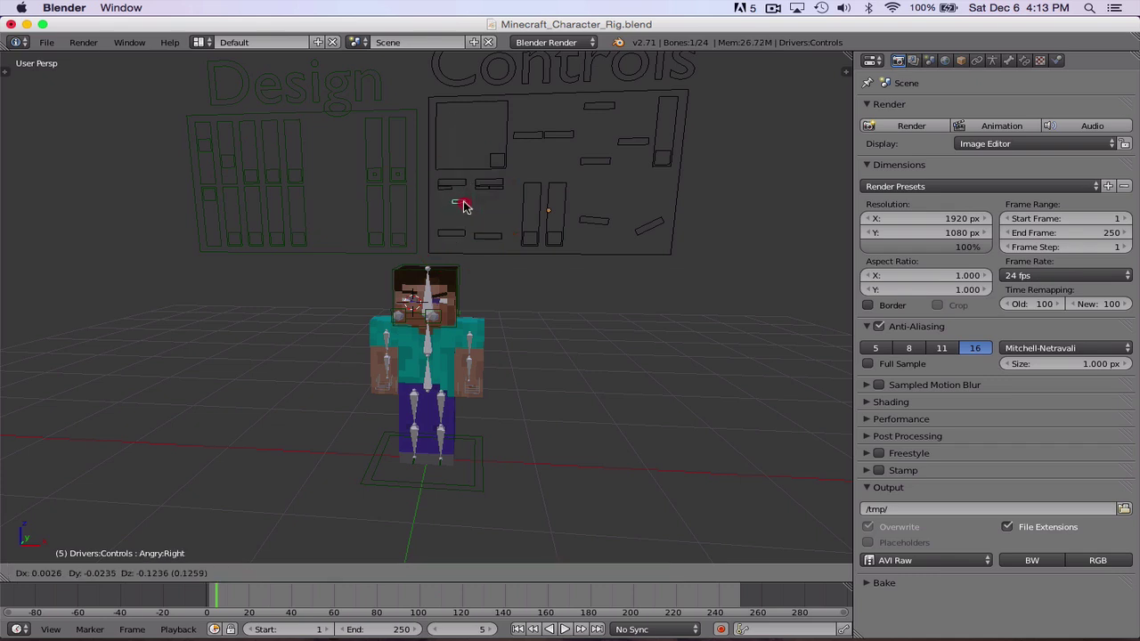
left_click(464, 197)
right_click(450, 189)
key("g")
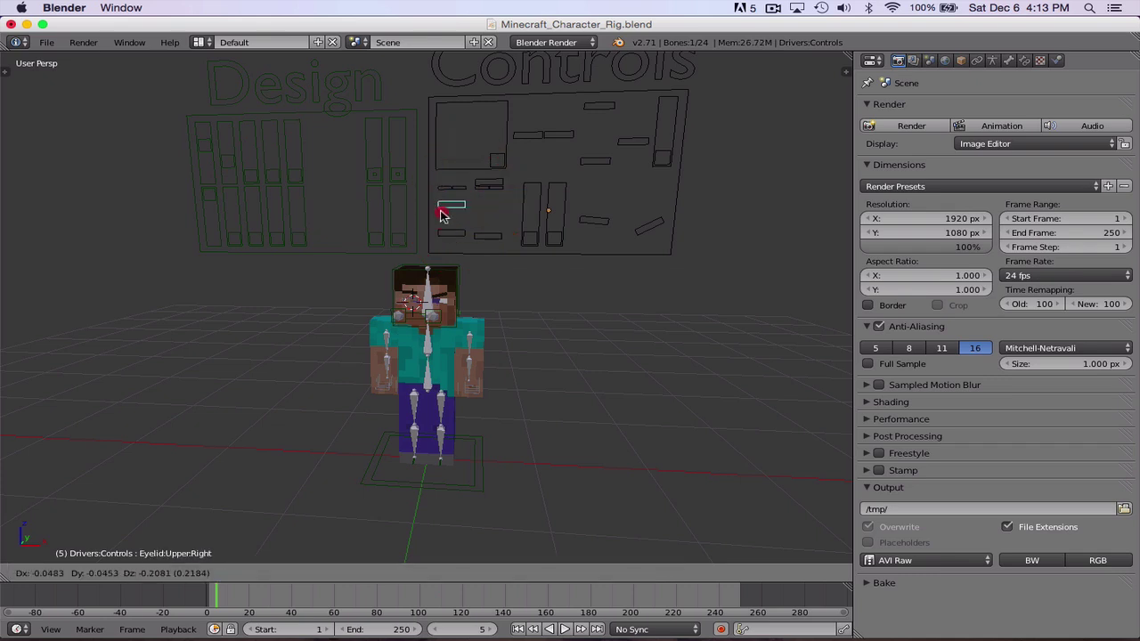
left_click(450, 232)
Try moving the Controls panel's base bone, cancel the move, and undo the recent eyelid control changes
right_click(488, 236)
key("g")
left_click(494, 241)
right_click(496, 229)
key("g")
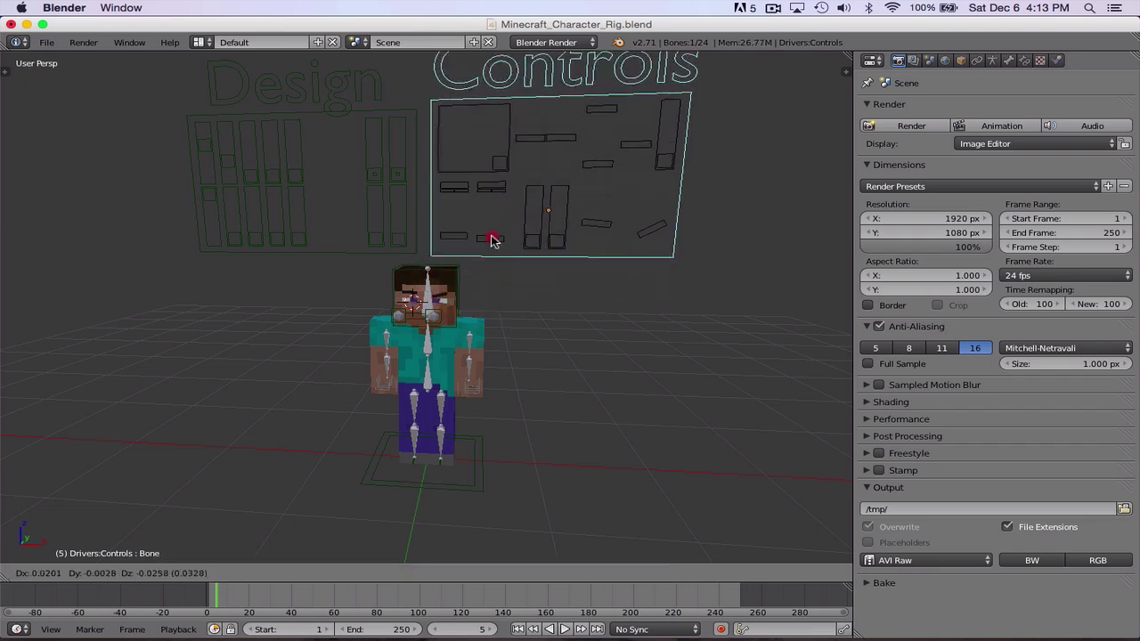
right_click(518, 271)
key("super+z")
key("super+z")
key("super+z")
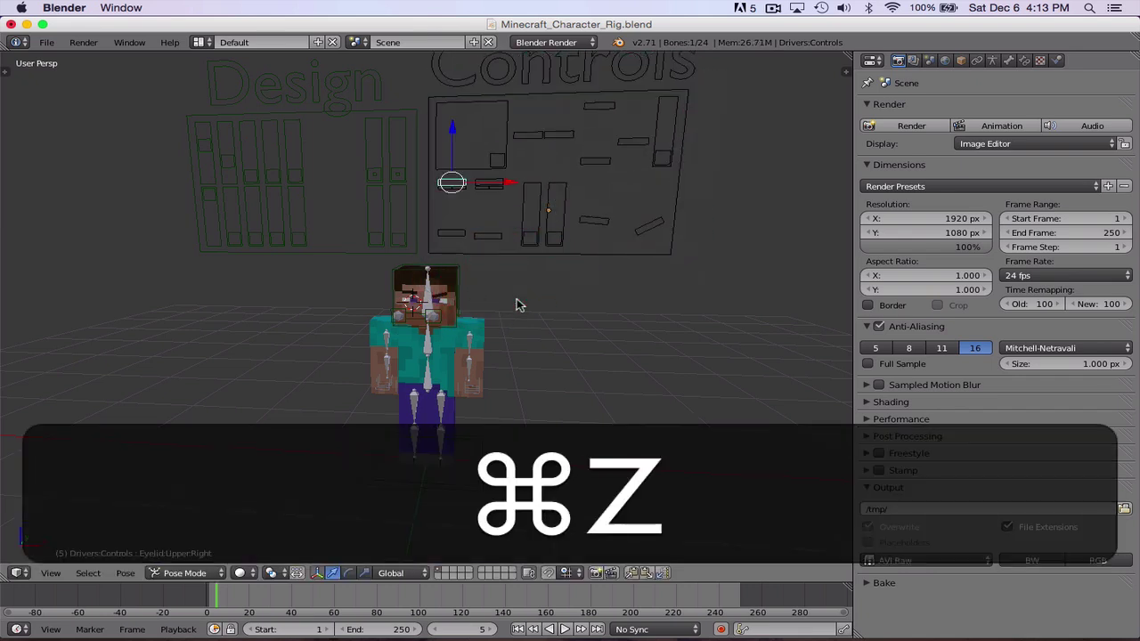
key("super+z")
key("super+z")
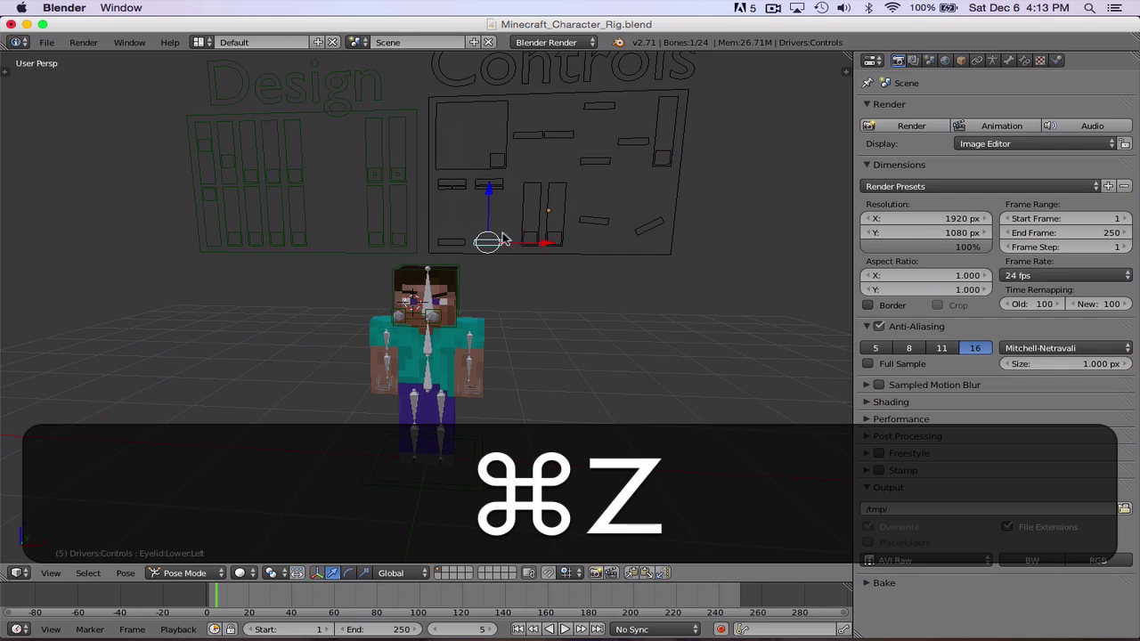
Try raising the Mouth:Left control and return it to its place
right_click(554, 136)
key("g")
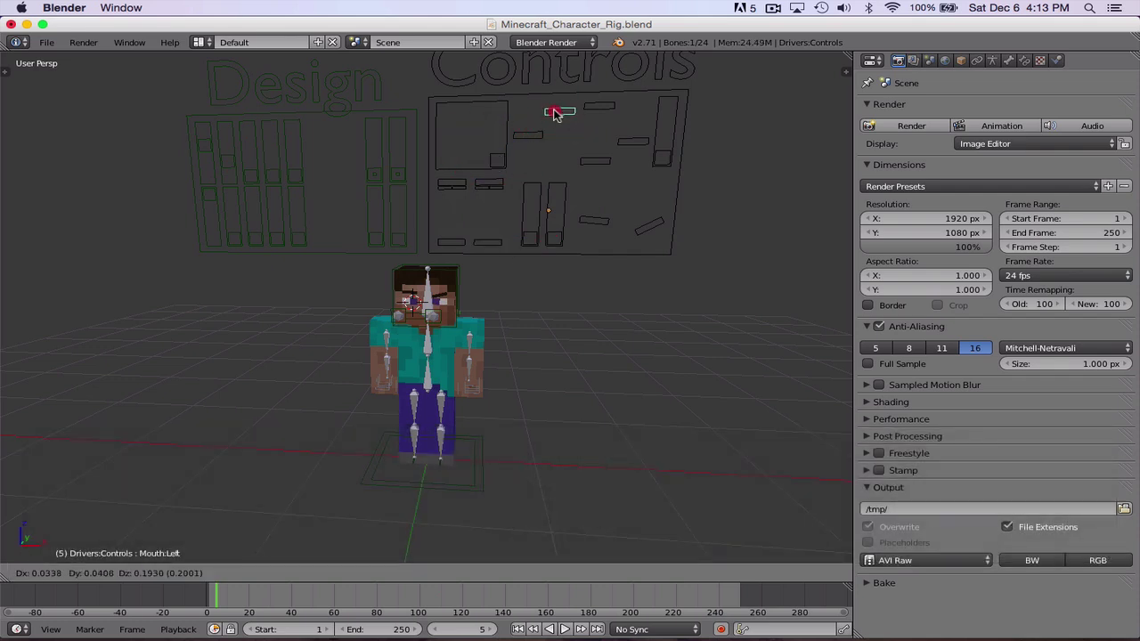
right_click_drag(557, 136, 558, 140)
Raise the Mouth control to the upper-right corner of its box and inspect the opened mouth up close
right_click_drag(497, 161, 476, 143)
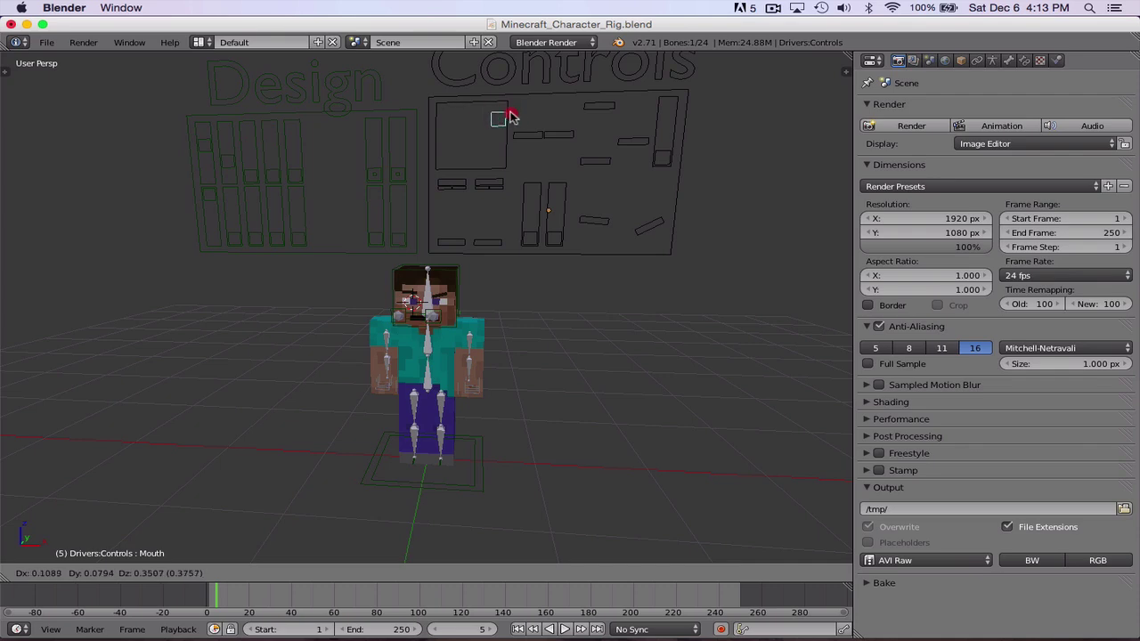
left_click(550, 79)
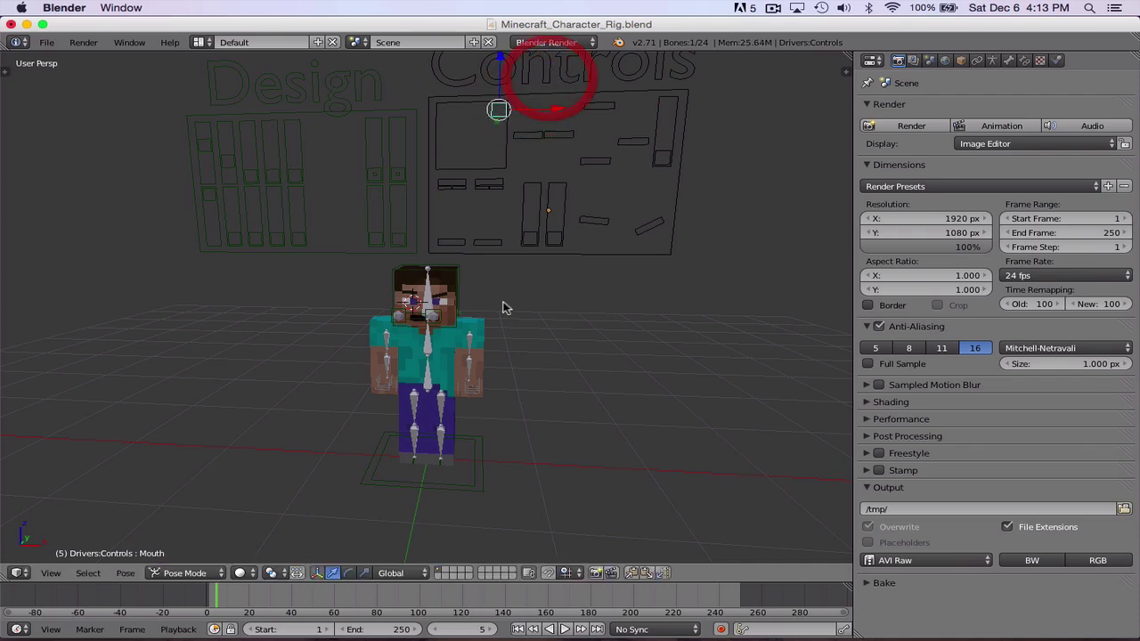
scroll(504, 302, "up", 1)
scroll(504, 302, "up", 5)
mouse_move(498, 311)
middle_mouse_down()
mouse_move(561, 227)
mouse_move(508, 257)
mouse_move(494, 305)
middle_mouse_up()
scroll(497, 309, "down", 5)
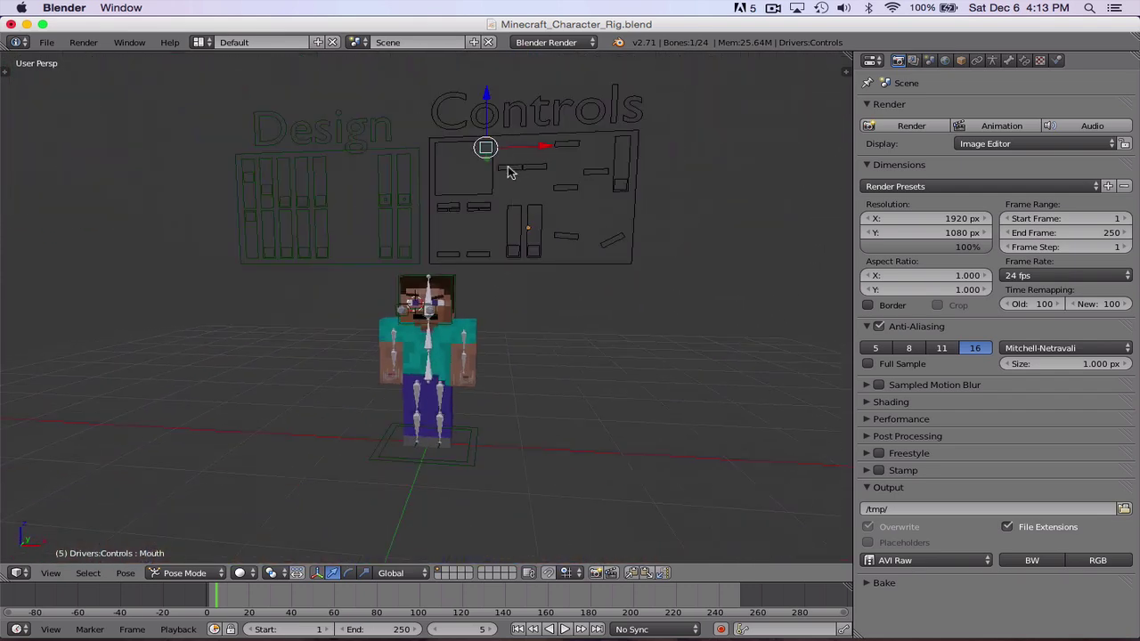
Try moving both mouth corner controls up and down, and select the Teeth:Upper control
right_click_drag(509, 172, 524, 123)
right_click_drag(520, 176, 510, 247)
right_click_drag(534, 165, 530, 226)
right_click(538, 168)
right_click(572, 143)
mouse_move(573, 147)
right_mouse_down()
mouse_move(572, 168)
mouse_move(567, 146)
right_mouse_up()
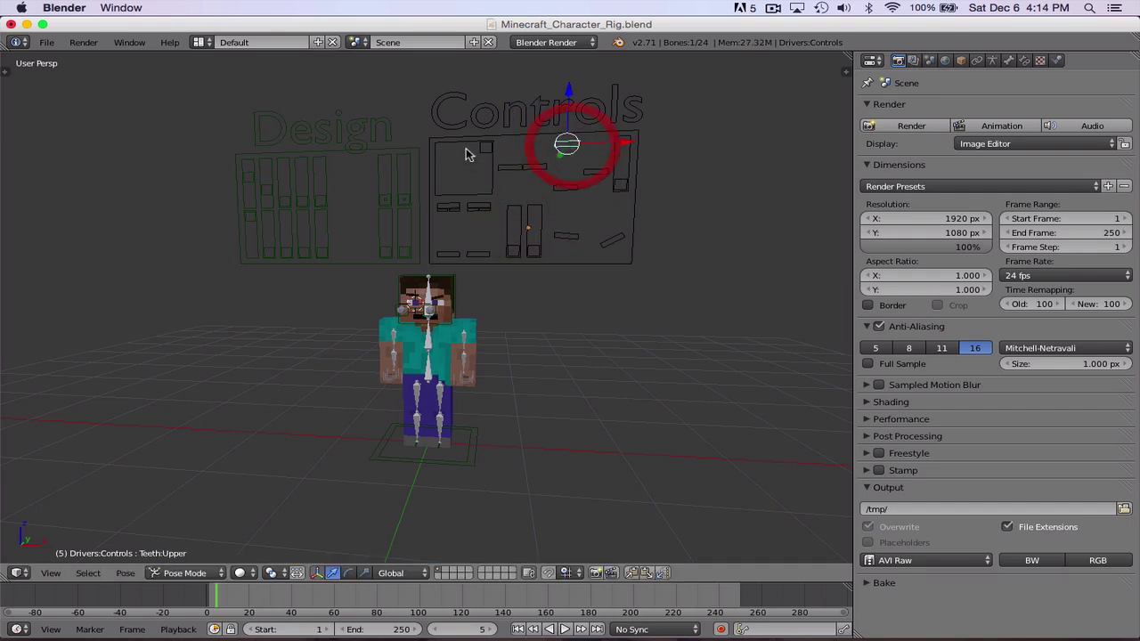
Set the Mouth control just beyond the middle of its box and raise the Mouth:Left control slightly
right_click_drag(485, 148, 446, 192)
right_click(479, 185)
right_click_drag(486, 153, 504, 176)
left_click_drag(504, 175, 494, 178)
right_click_drag(540, 167, 542, 191)
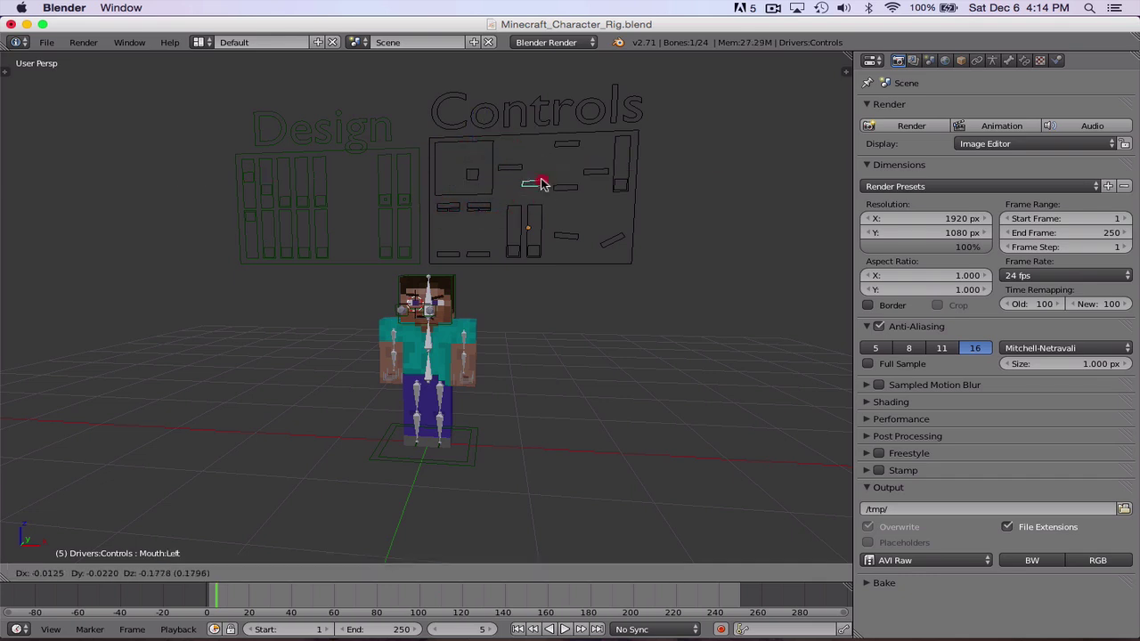
left_click(542, 156)
Lower the Teeth:Upper control and raise the Teeth:Lower control until the two nearly meet in the Controls panel
right_click_drag(569, 145, 569, 164)
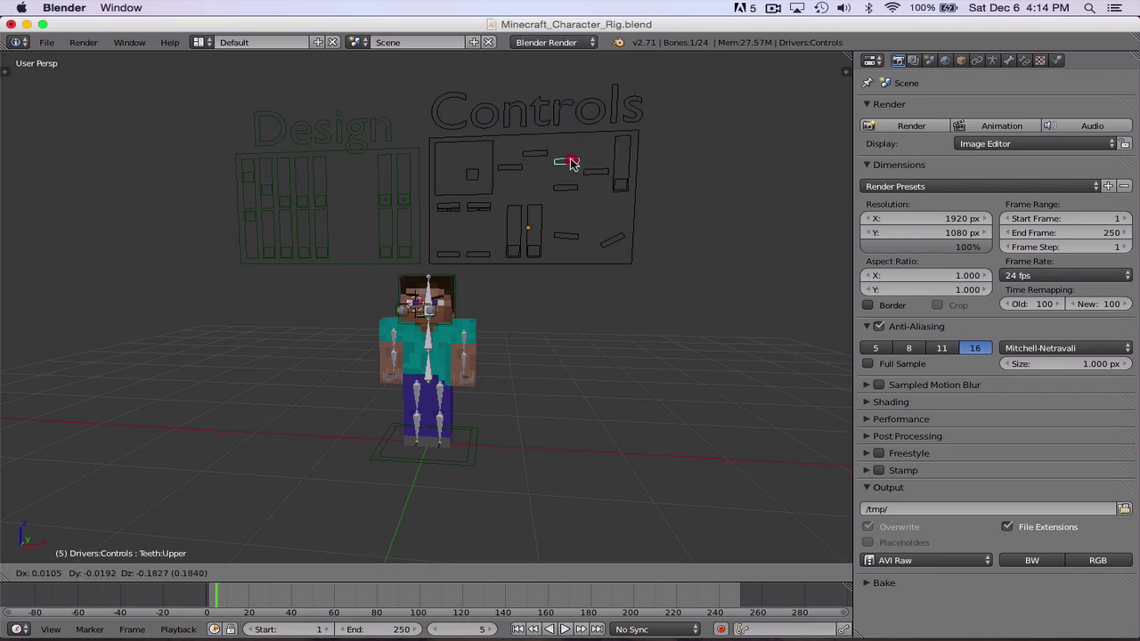
left_click(572, 165)
right_click(569, 166)
key("g")
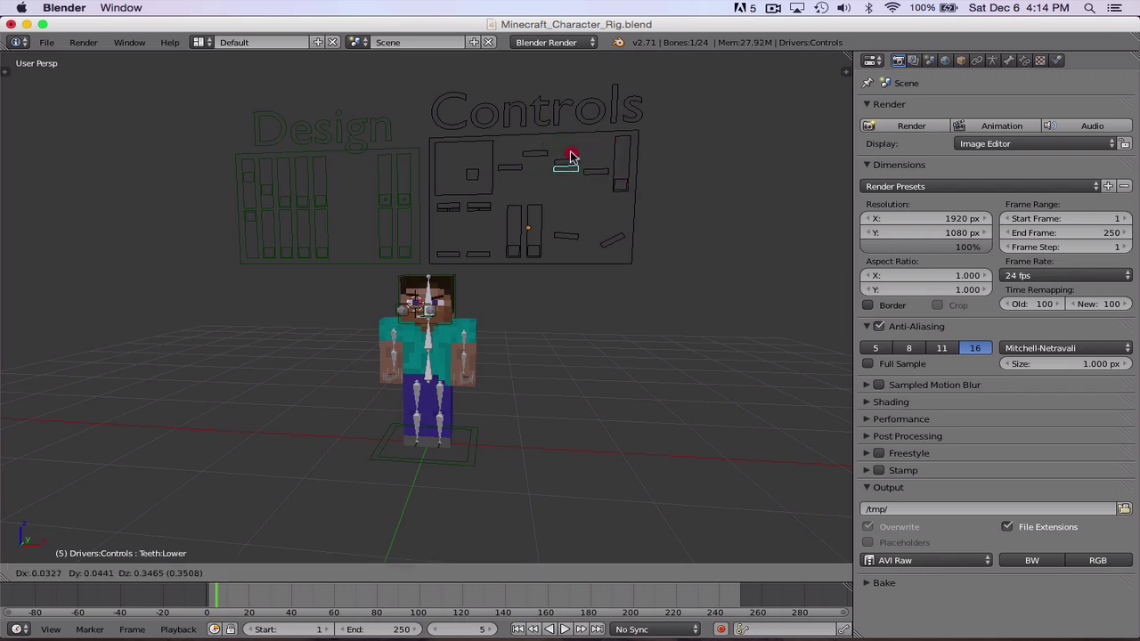
left_click(566, 169)
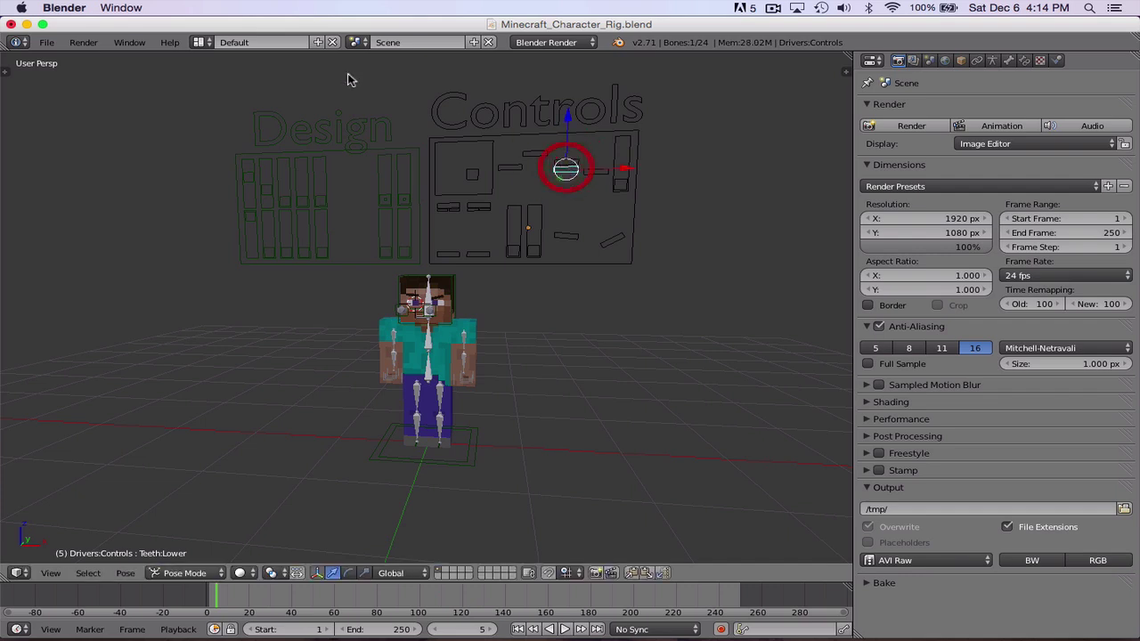
Render an image of the character and return to the 3D View
left_click(84, 43)
left_click(109, 59)
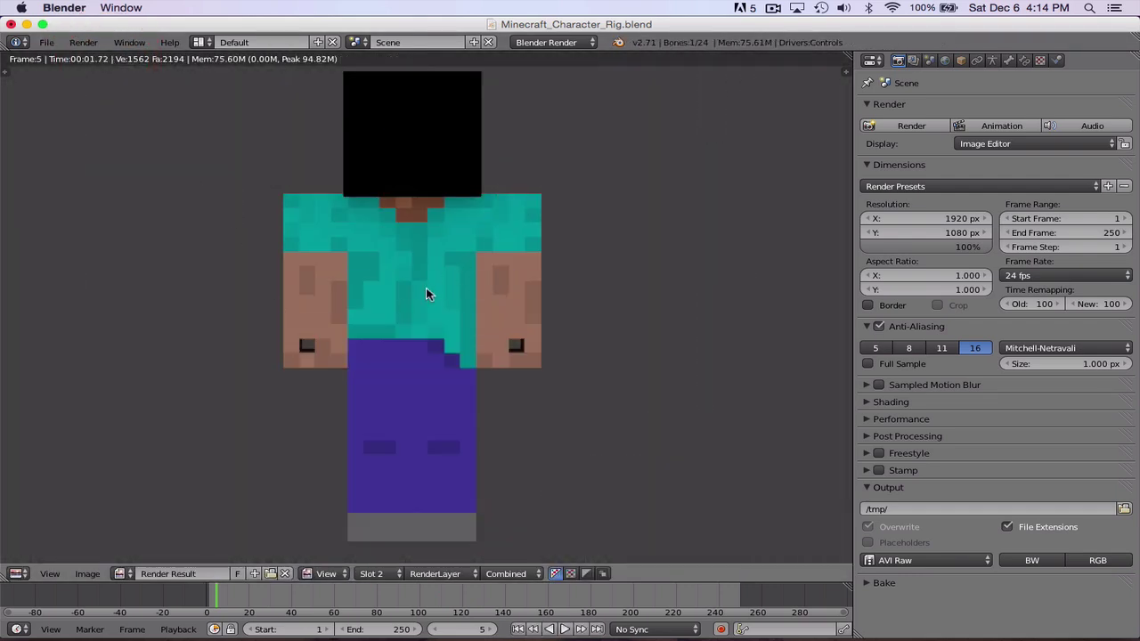
left_click(16, 574)
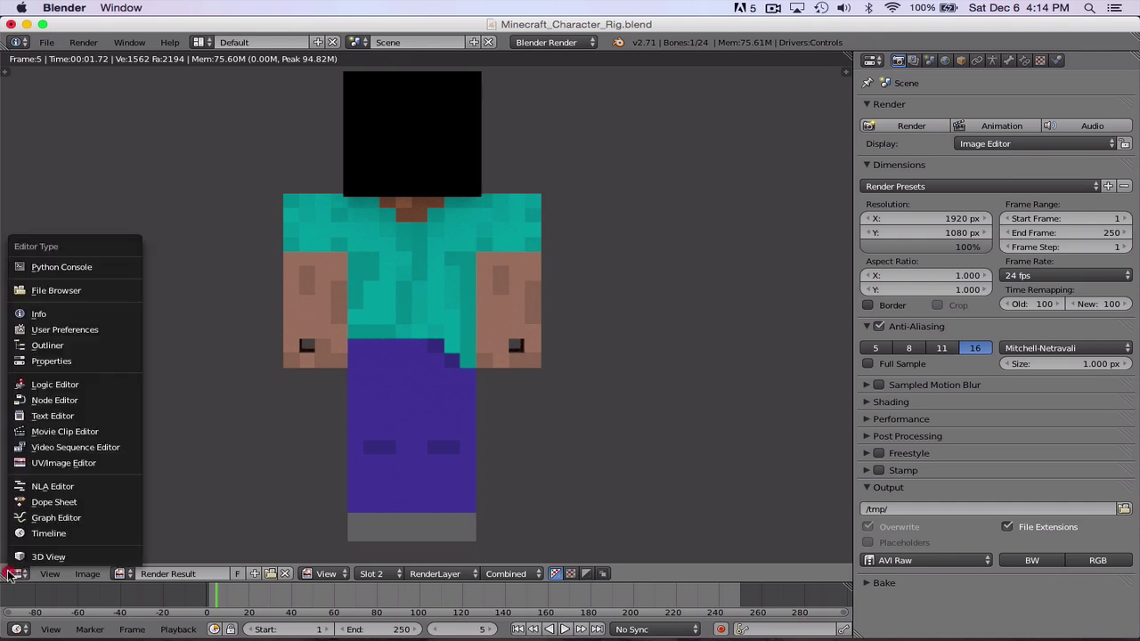
left_click(35, 559)
Lower the Hat control in the Design panel to the bottom of its slot
right_click(250, 218)
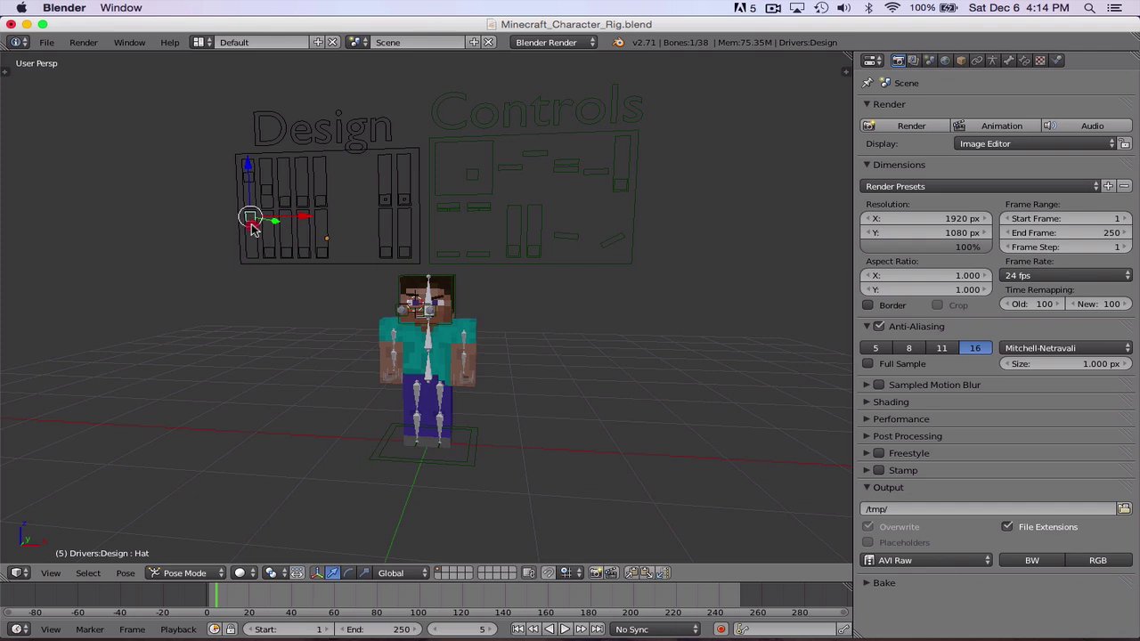
key("g")
left_click(256, 323)
Render the character again to check the face with the hat turned off, and return to the 3D View
left_click(83, 42)
left_click(115, 59)
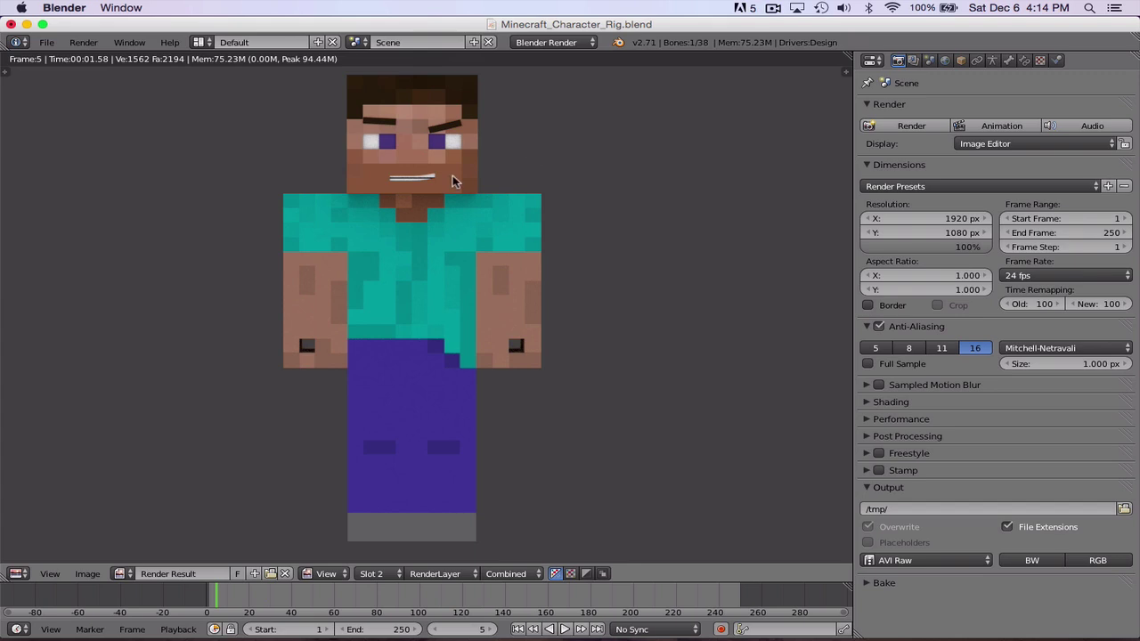
left_click(17, 573)
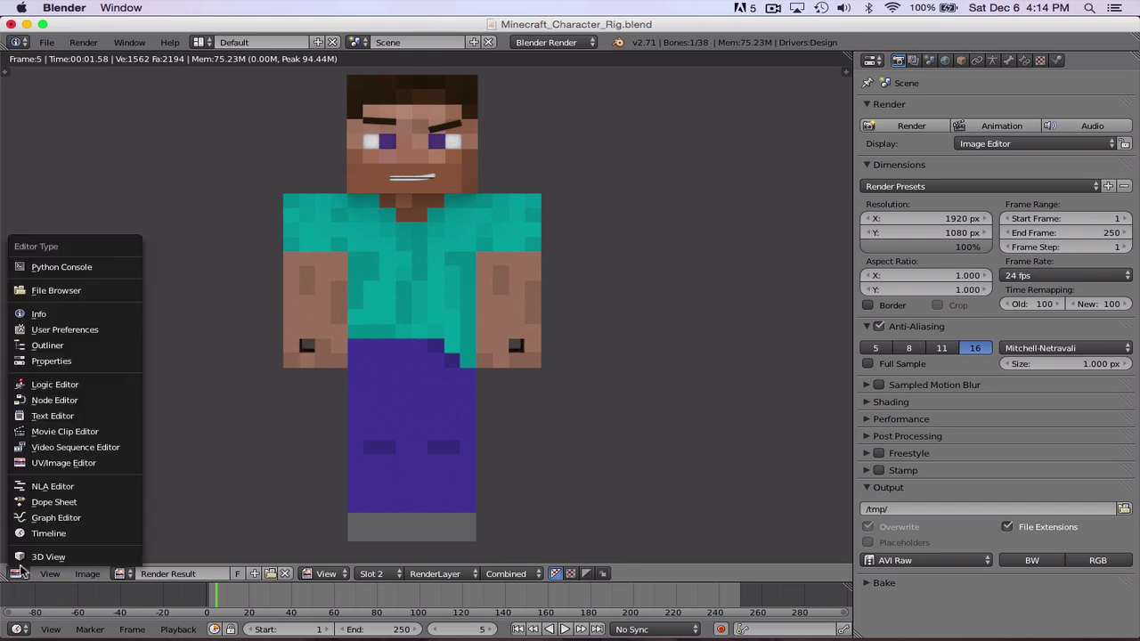
left_click(34, 561)
Raise the third lower-row slider of the Design panel to near the top of its slot and select the Mouth:Scared control
middle_click_drag(420, 403, 494, 384)
scroll(448, 368, "up", 4)
scroll(448, 366, "down", 3)
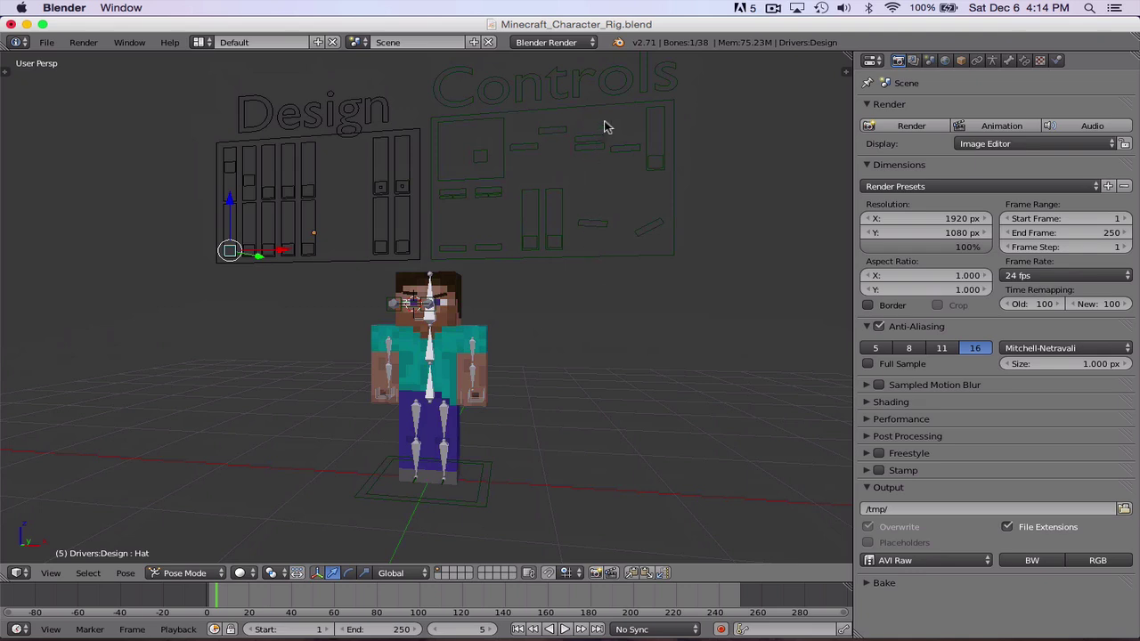
right_click(619, 95)
right_click(370, 129)
right_click(287, 247)
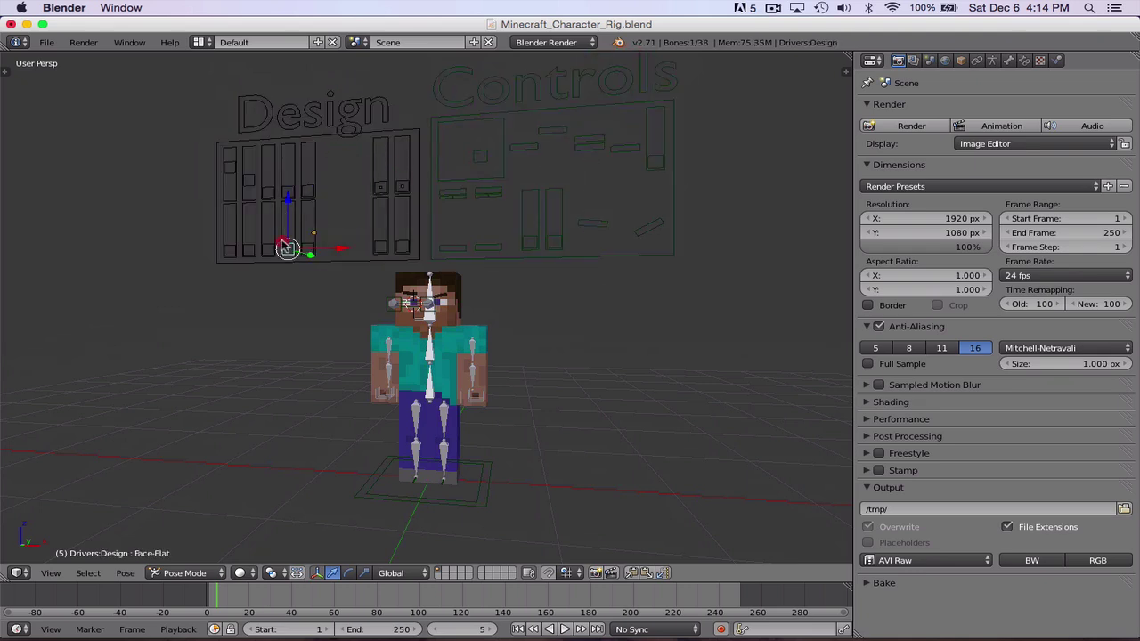
left_click_drag(268, 249, 370, 159)
right_click(656, 162)
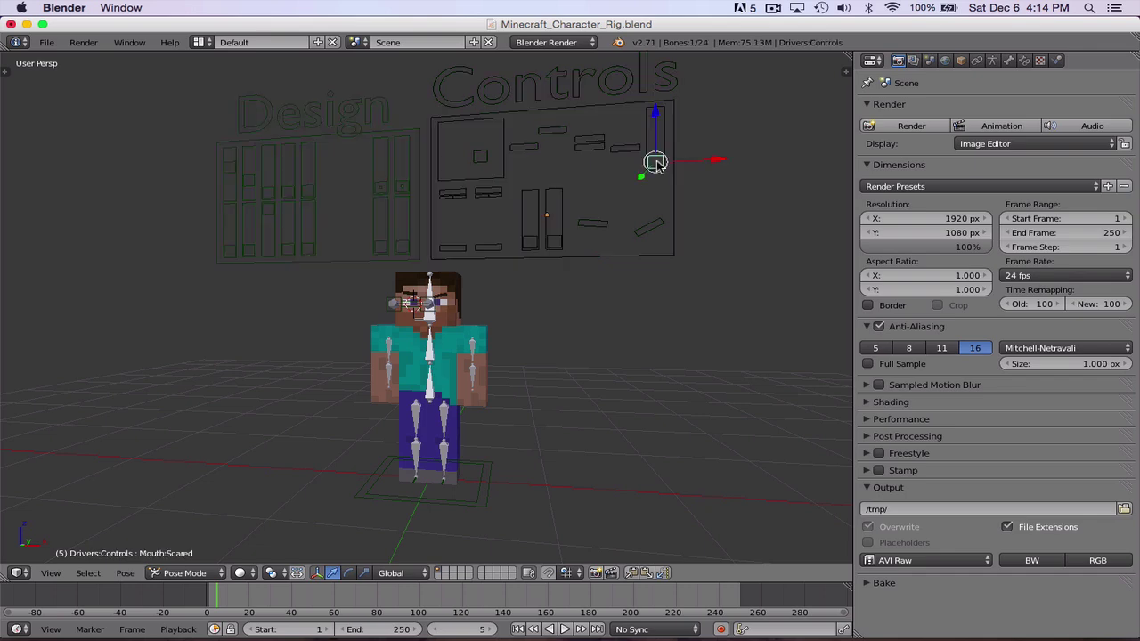
Leave Pose Mode on the driver panels and select the character's armature in Object Mode
middle_click_drag(499, 223, 481, 296)
key("ctrl+Tab")
right_click(414, 307)
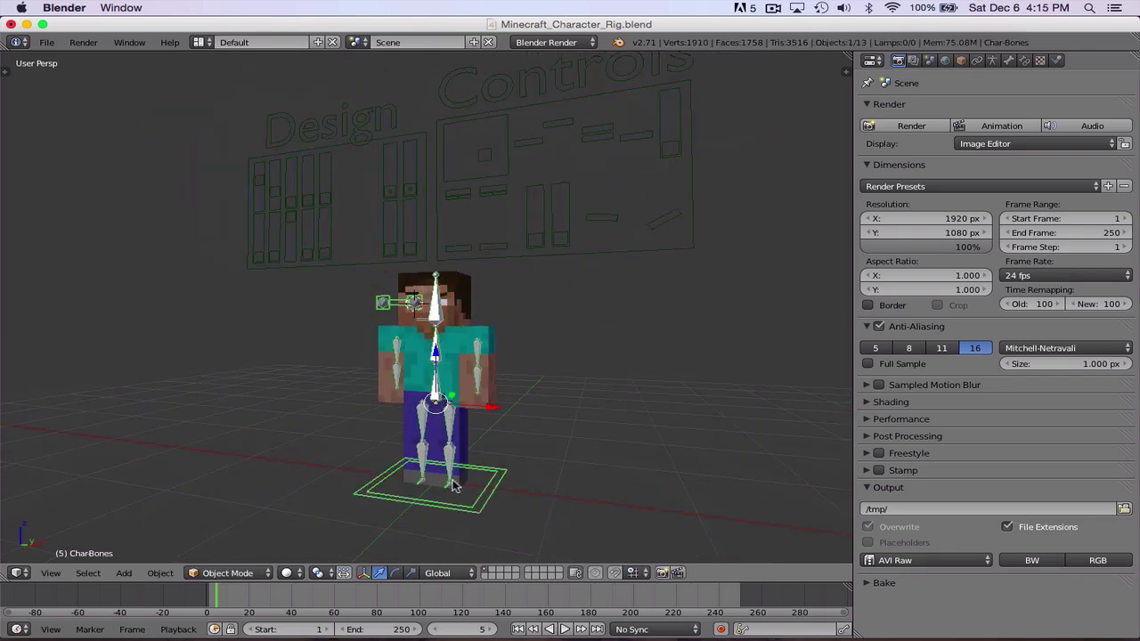
Try moving the Char-Mesh body object away from its armature
right_click(440, 356)
right_click_drag(442, 356, 455, 359)
right_click(453, 360)
right_click(453, 360)
right_click(455, 363)
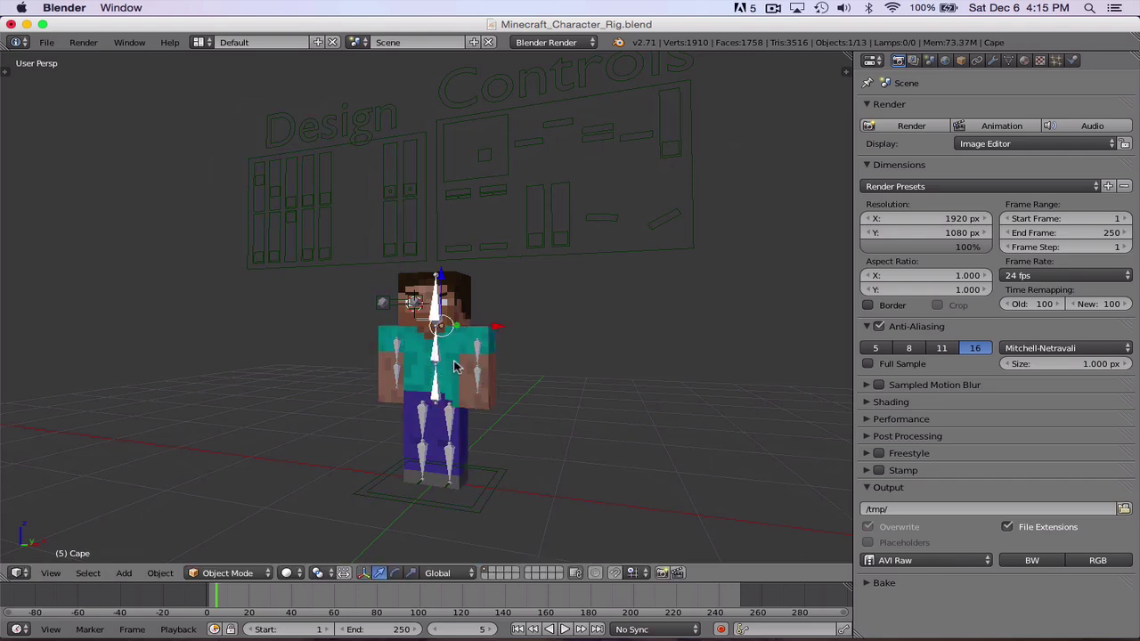
right_click(452, 375)
key("g")
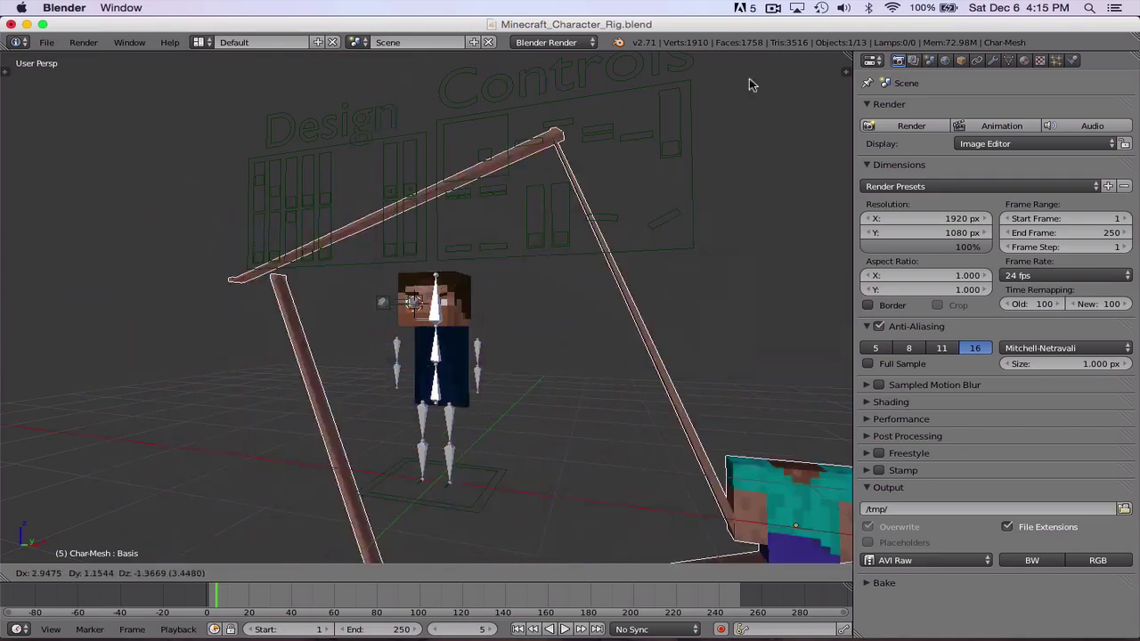
right_click(699, 499)
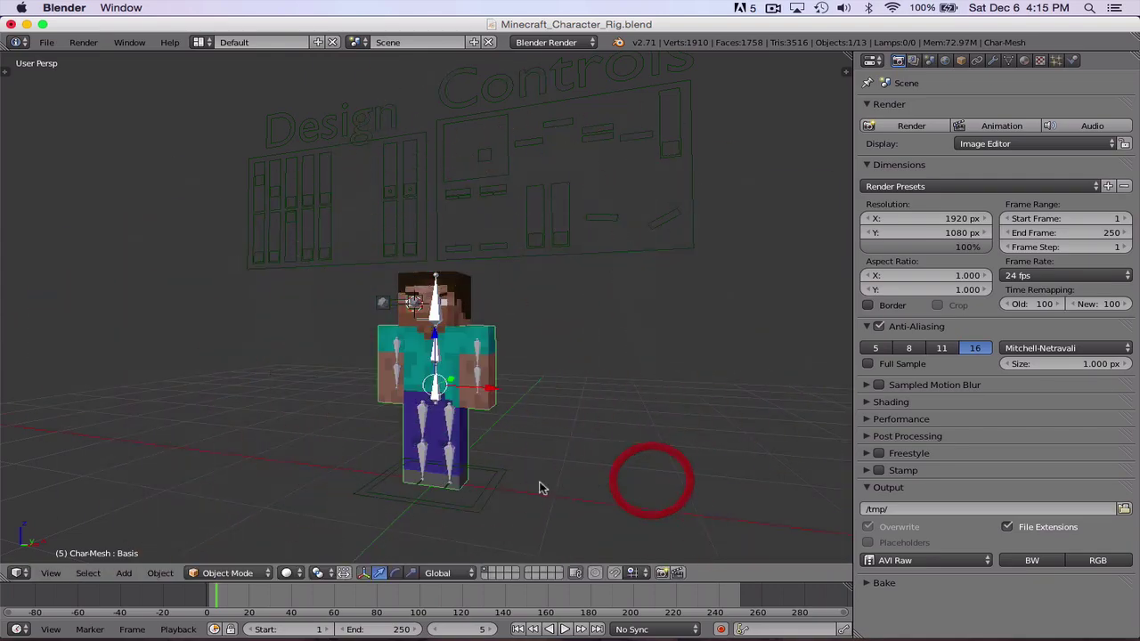
Select the CharBones armature again and switch it to Pose Mode
right_click(441, 314)
right_click(435, 321)
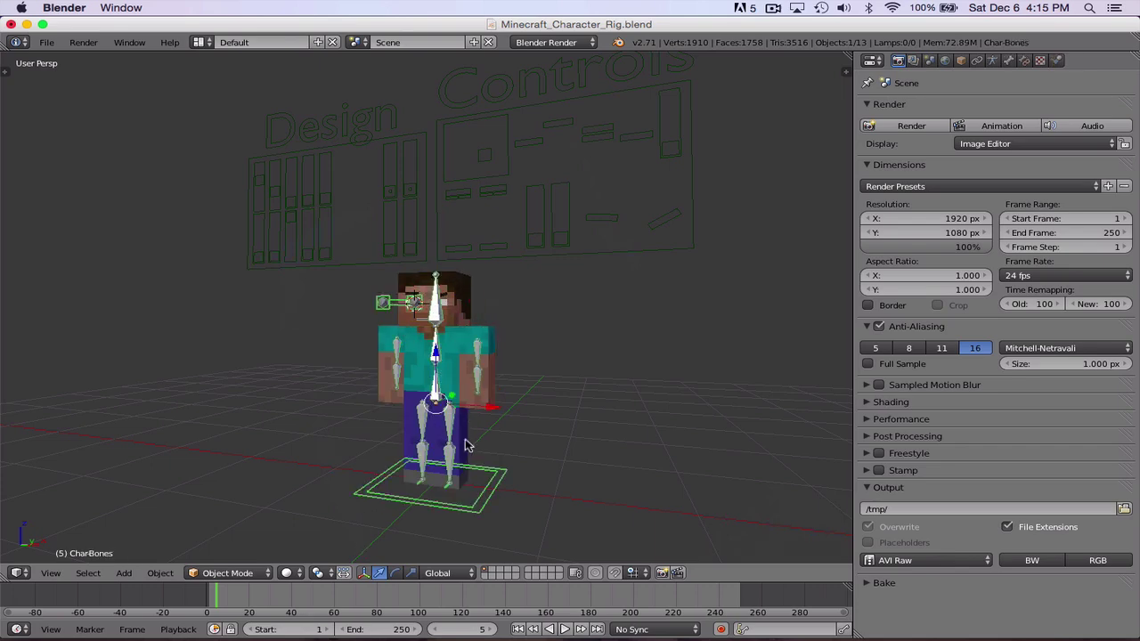
left_click(237, 575)
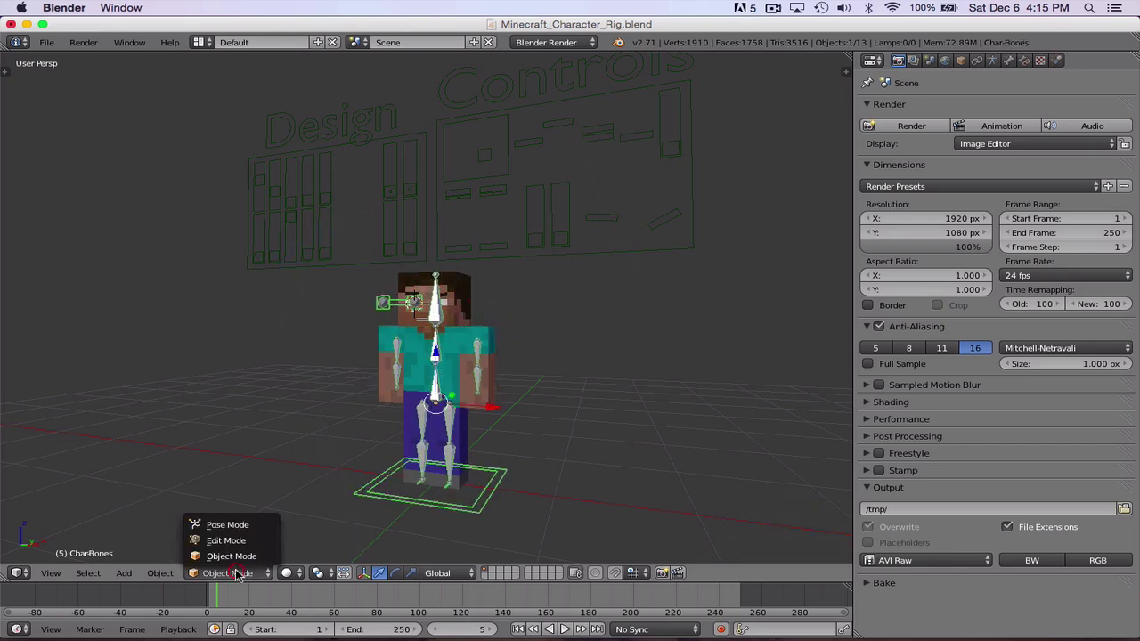
left_click(249, 525)
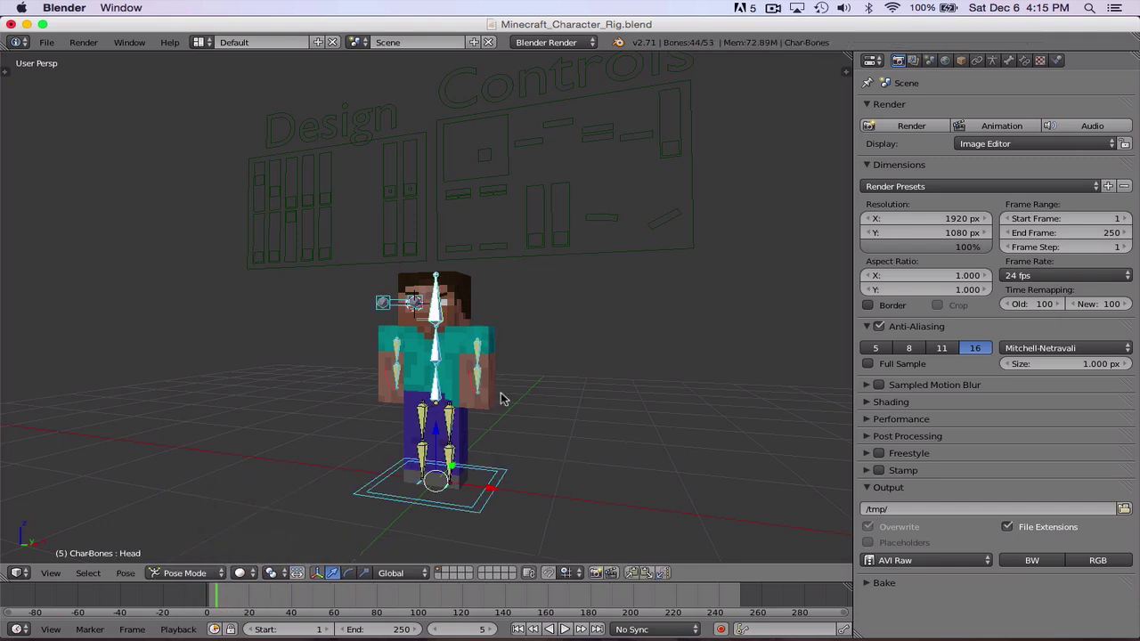
Rotate the Arm:Left:Lower bone forward in a side view to bend the left elbow
middle_click_drag(501, 399, 377, 387)
right_click(445, 381)
right_click(469, 388)
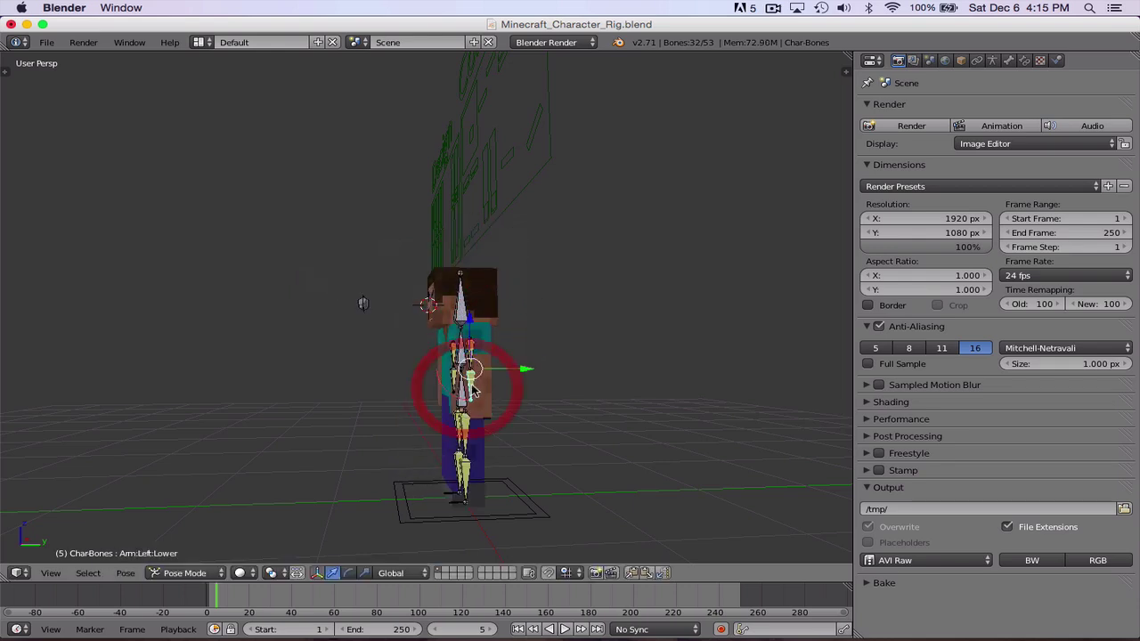
key("r")
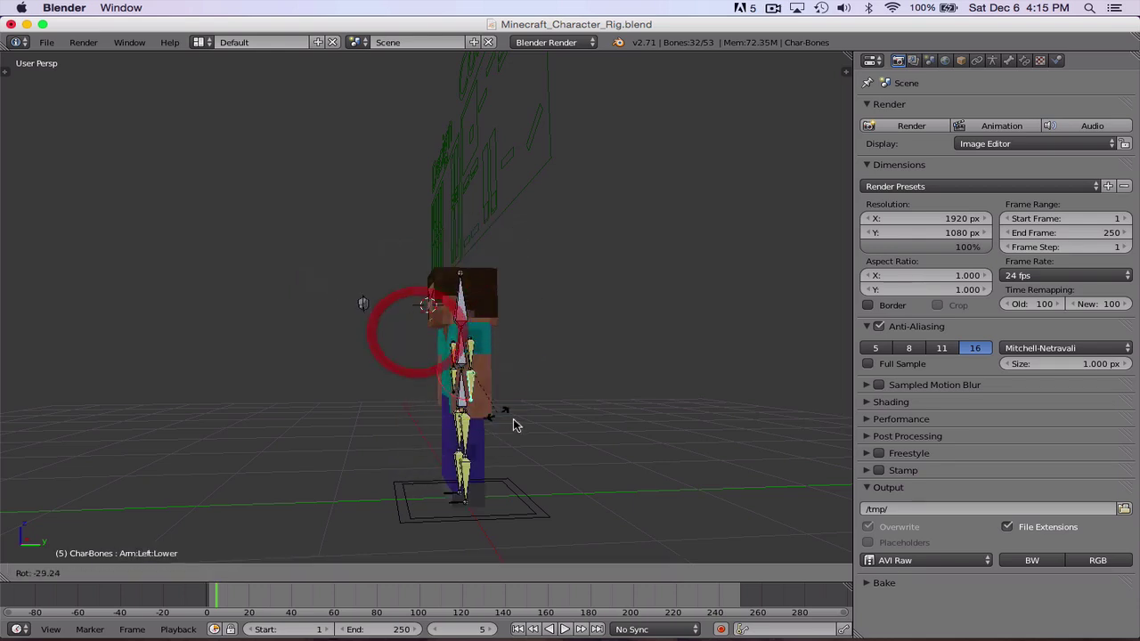
left_click(440, 400)
Rotate the Arm:Left:Upper bone outward and forward to lift the left arm away from the body
middle_click_drag(454, 406, 608, 398)
right_click_drag(468, 348, 570, 344)
right_click(619, 326)
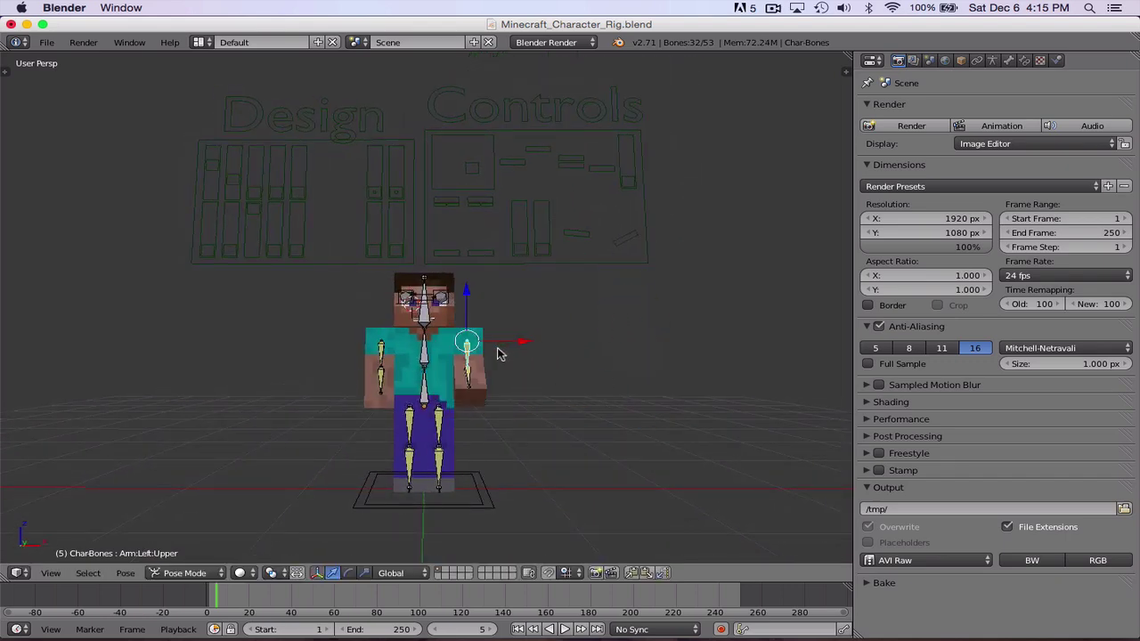
key("r")
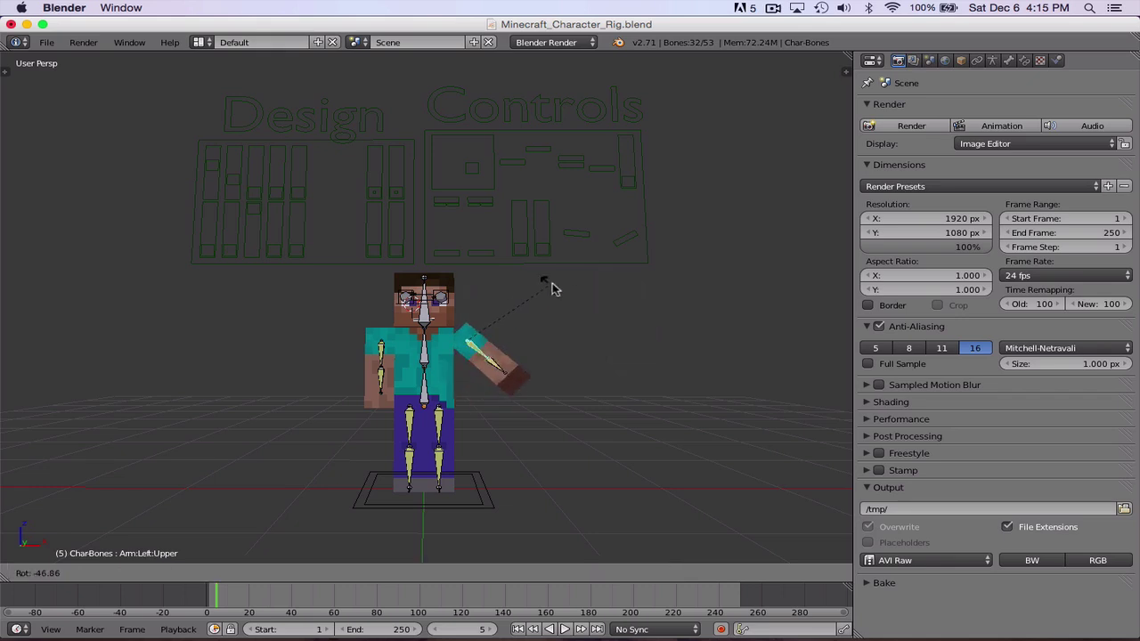
right_click(497, 335)
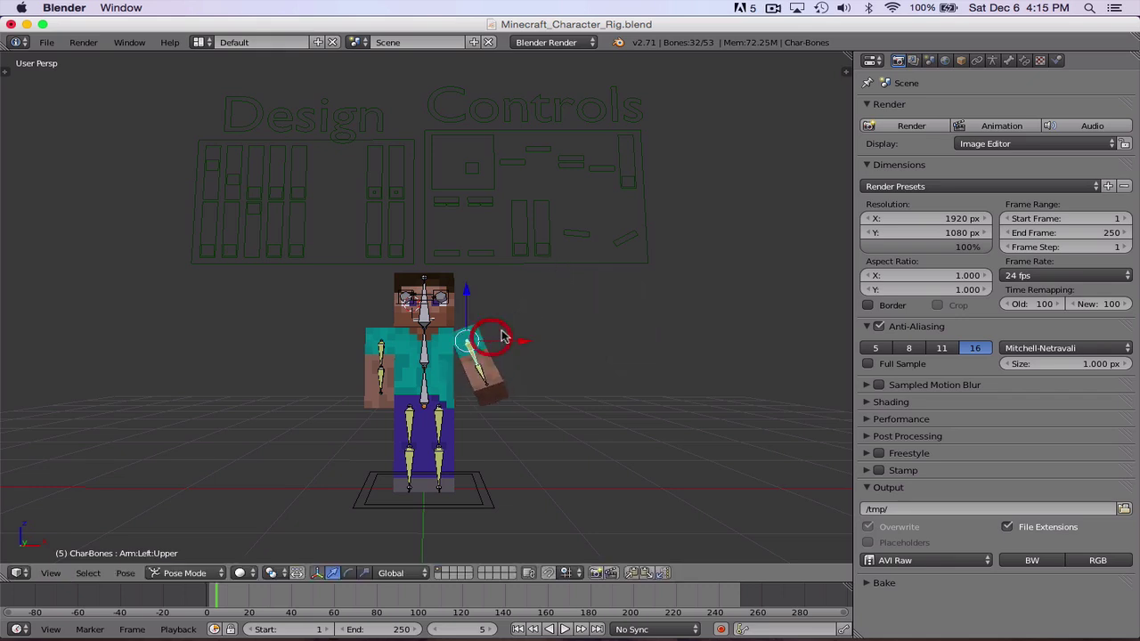
key("r")
left_click(493, 286)
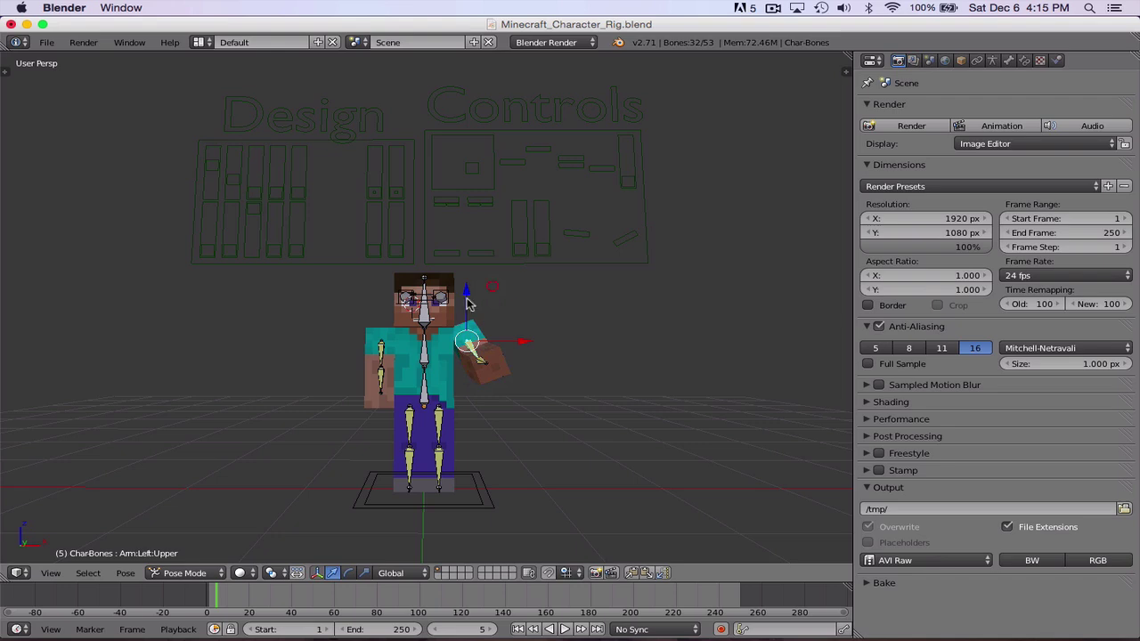
Rotate the Leg:Left:Upper bone forward in a side view to lift the left leg
right_click(432, 432)
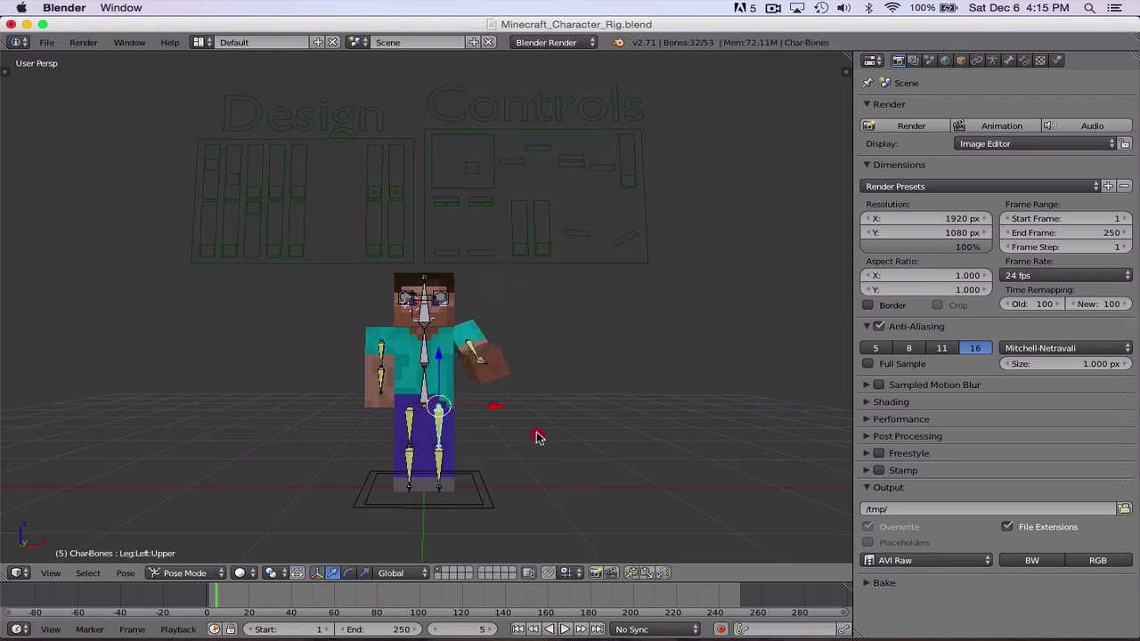
middle_click_drag(540, 438, 365, 401)
key("r")
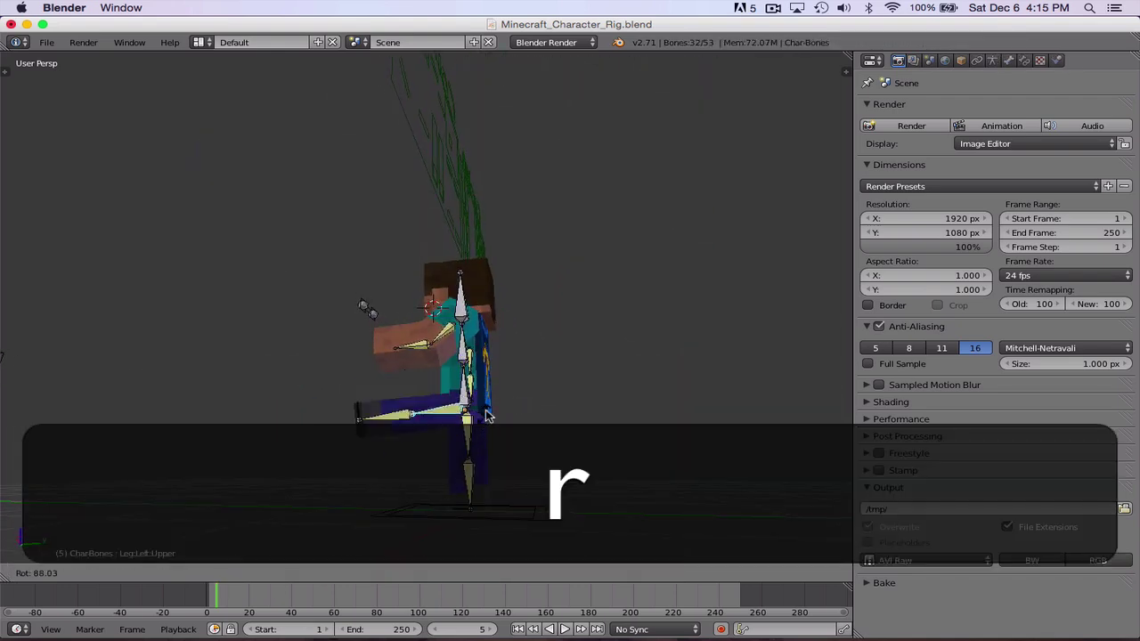
left_click(490, 406)
right_click_drag(386, 440, 506, 503)
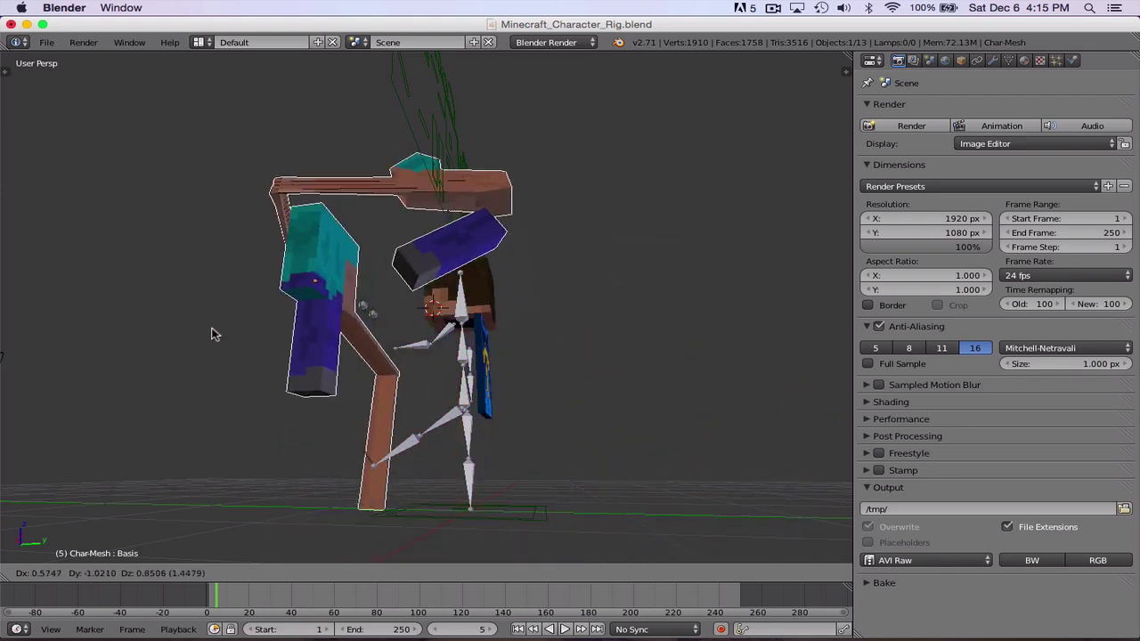
right_click(480, 479)
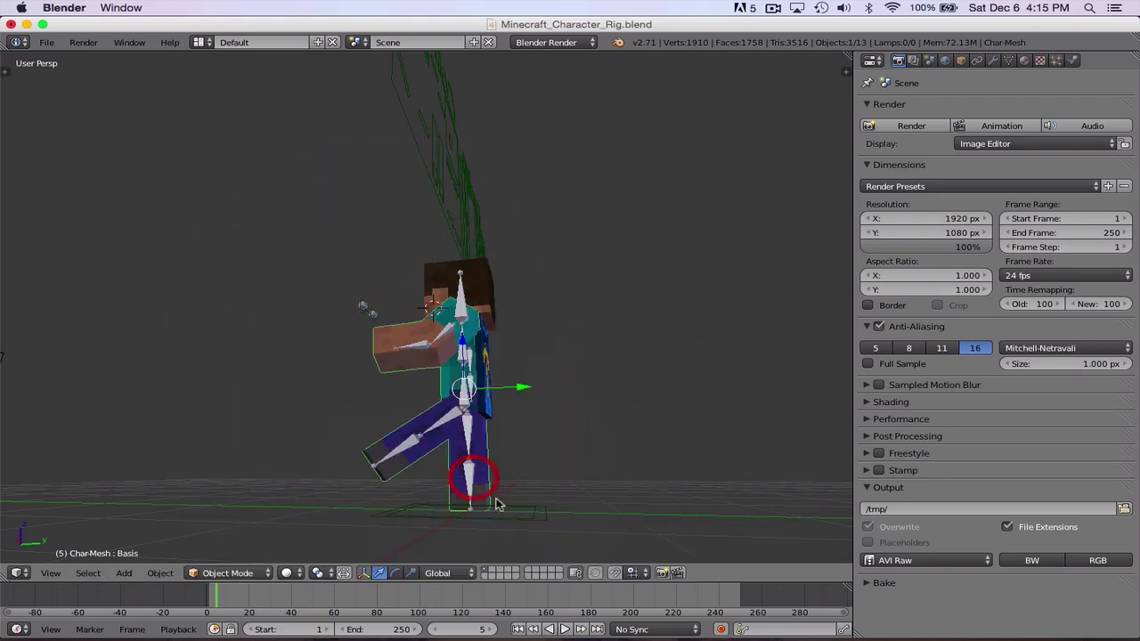
middle_click_drag(496, 504, 713, 559)
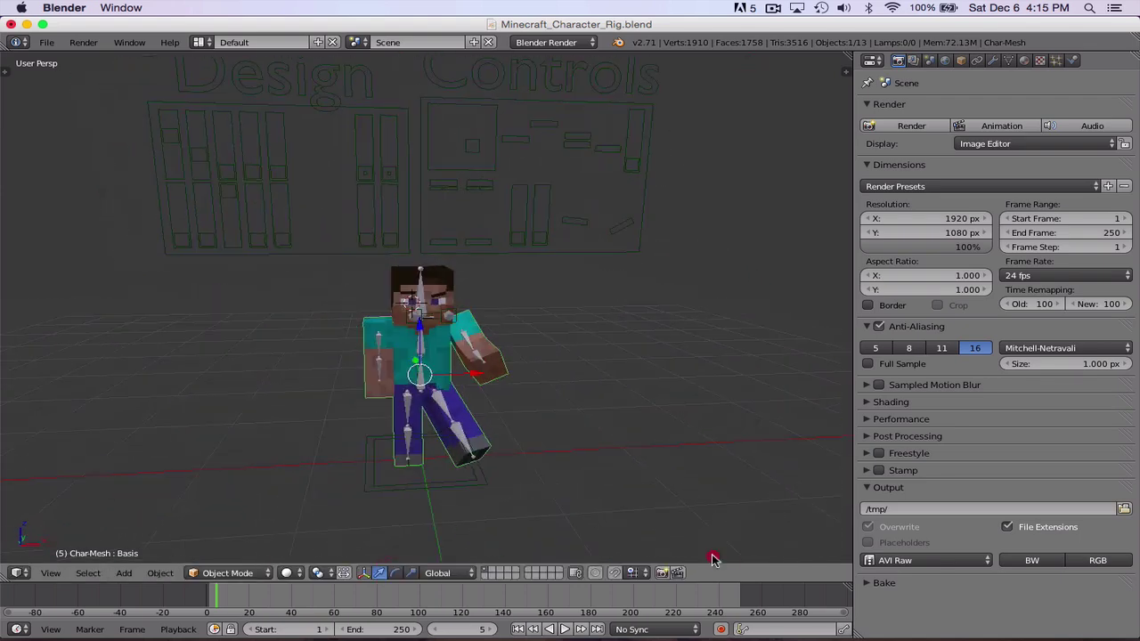
right_click(408, 441)
right_click_drag(428, 436, 611, 436)
right_click(368, 472)
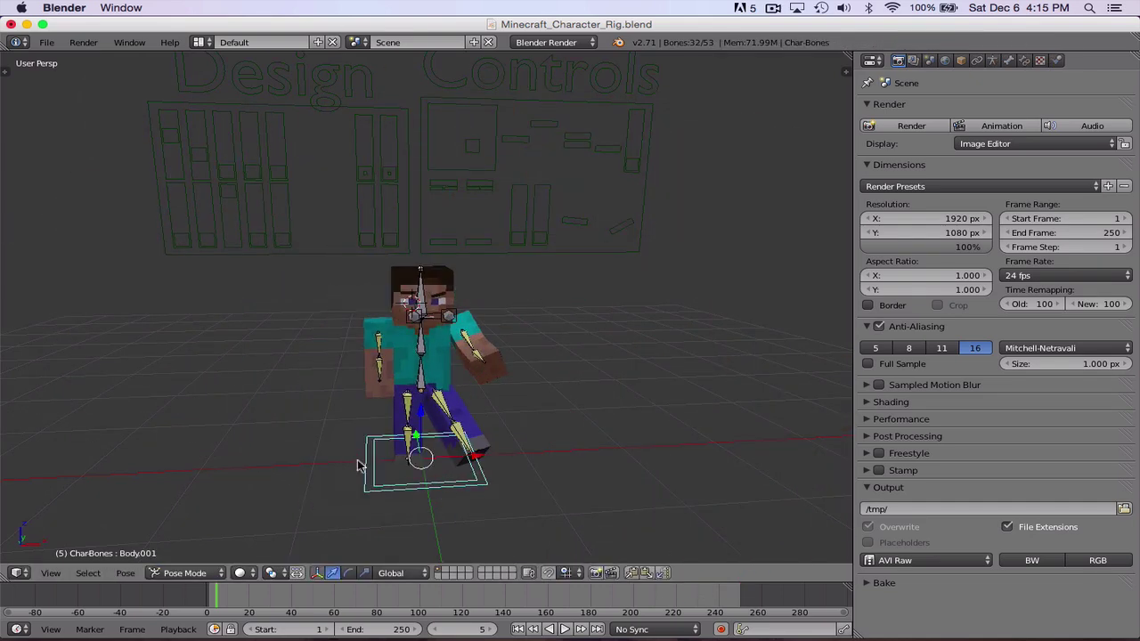
Rotate the Leg:Left:Lower bone backward to bend the left knee
middle_click_drag(430, 491, 496, 452)
right_click(457, 458)
key("r")
left_click(426, 469)
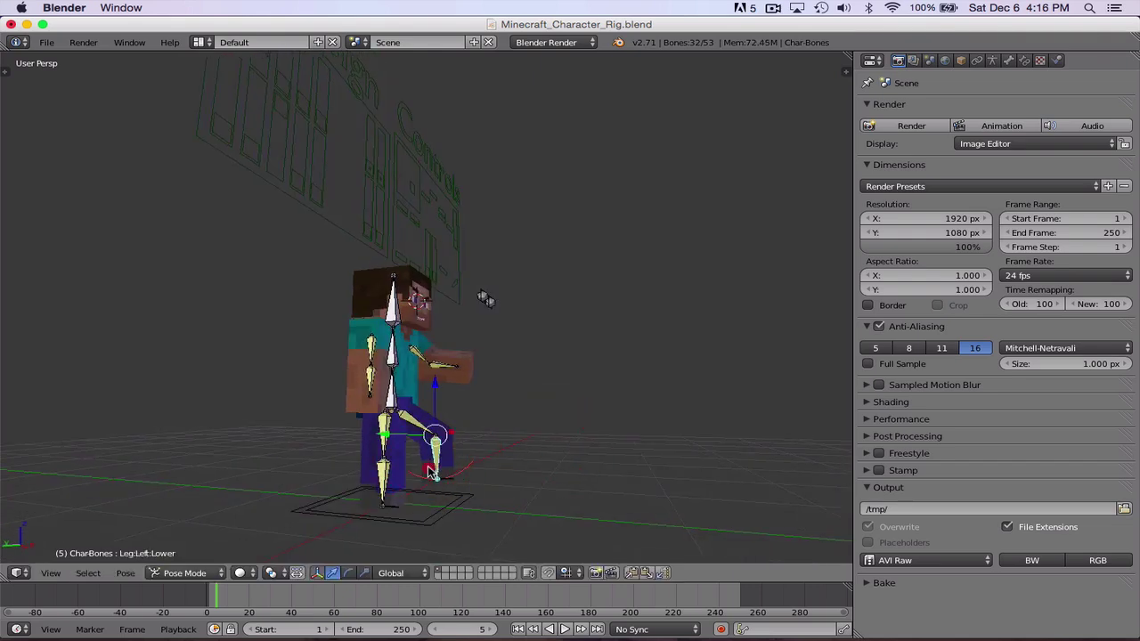
Delete the Cape object from the character's back and bring the whole scene into view from the front
middle_click_drag(485, 439, 593, 456)
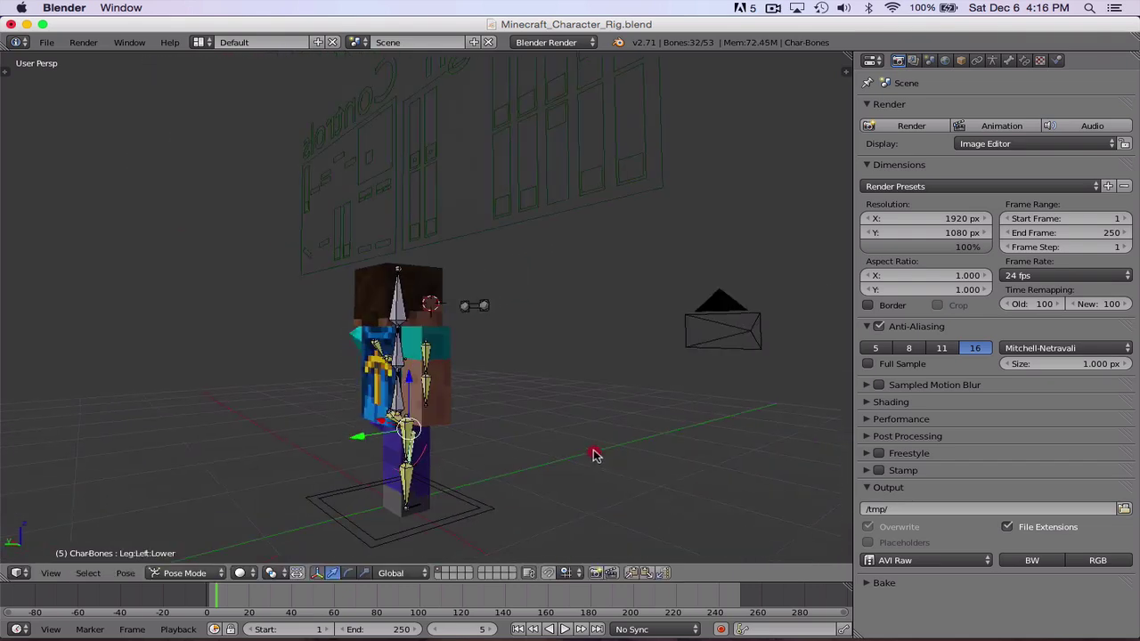
right_click(383, 365)
right_click(374, 360)
right_click(374, 395)
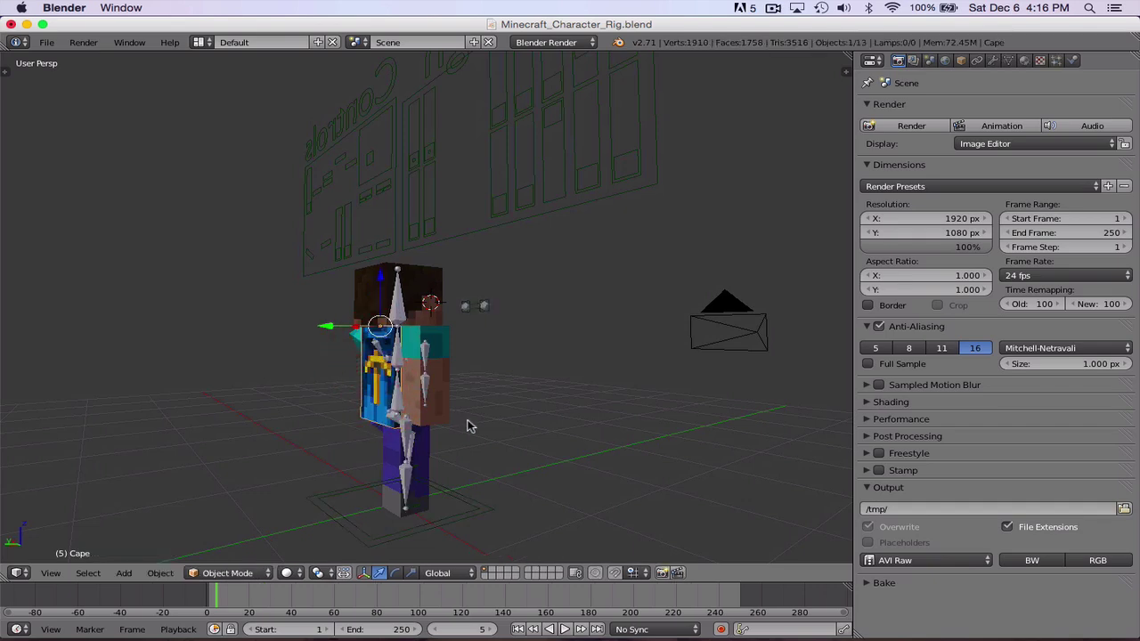
key("x")
left_click(405, 390)
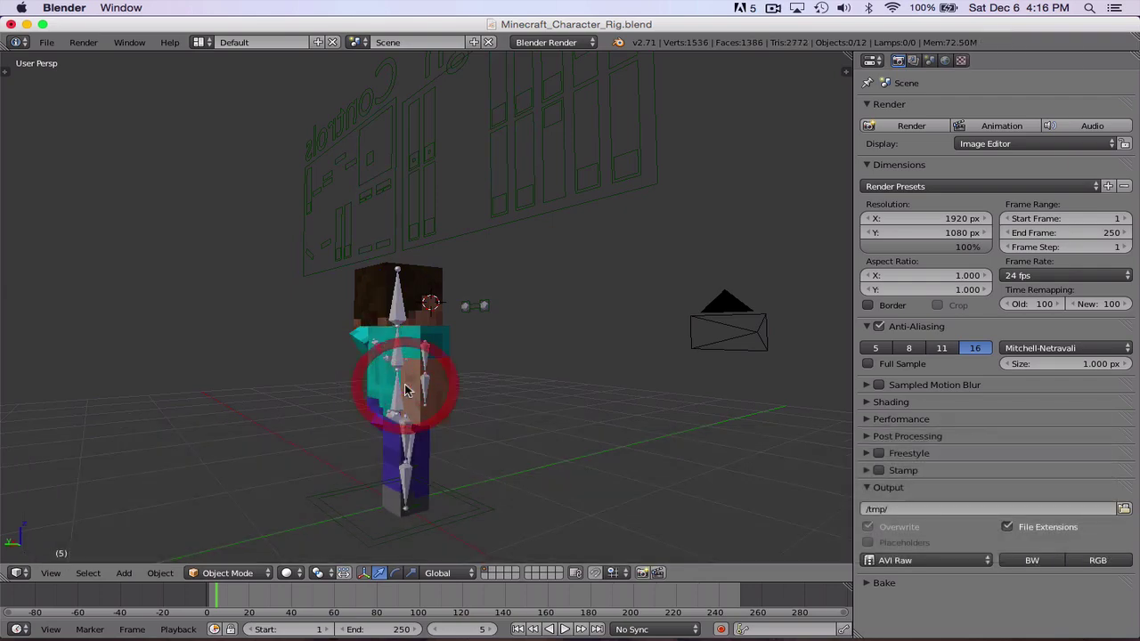
middle_click_drag(406, 390, 153, 408)
scroll(158, 403, "down", 6)
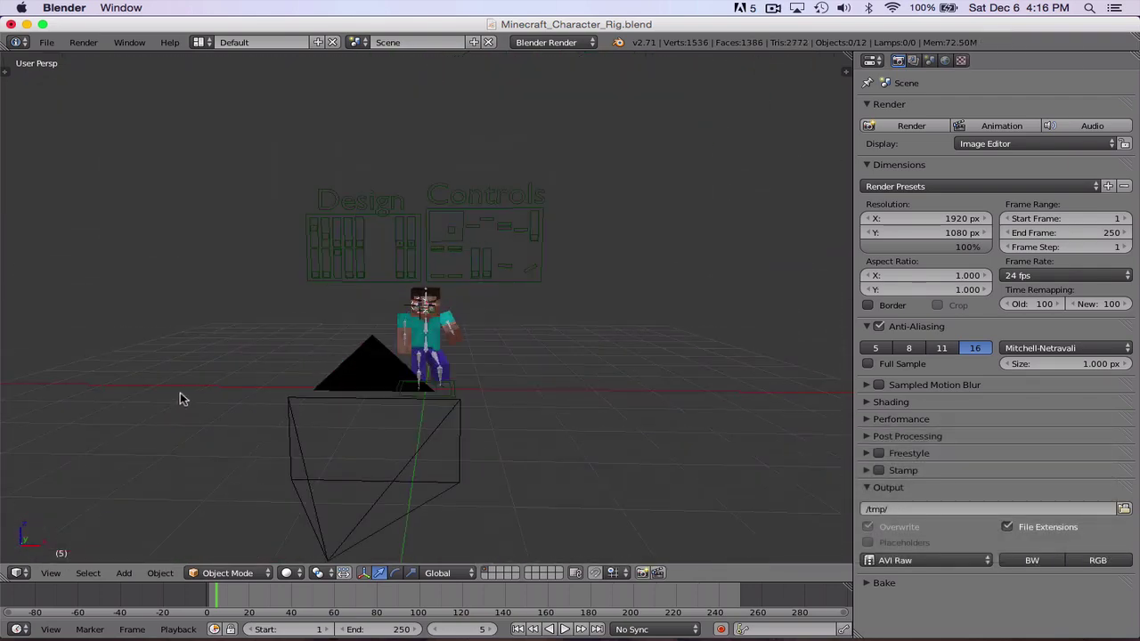
Try moving the EyeTracking bone sideways to redirect the character's gaze
scroll(199, 394, "up", 8)
mouse_move(492, 383)
middle_mouse_down()
mouse_move(402, 353)
mouse_move(507, 301)
mouse_move(547, 381)
mouse_move(492, 395)
middle_mouse_up()
right_click_drag(456, 343, 454, 301)
key("Escape")
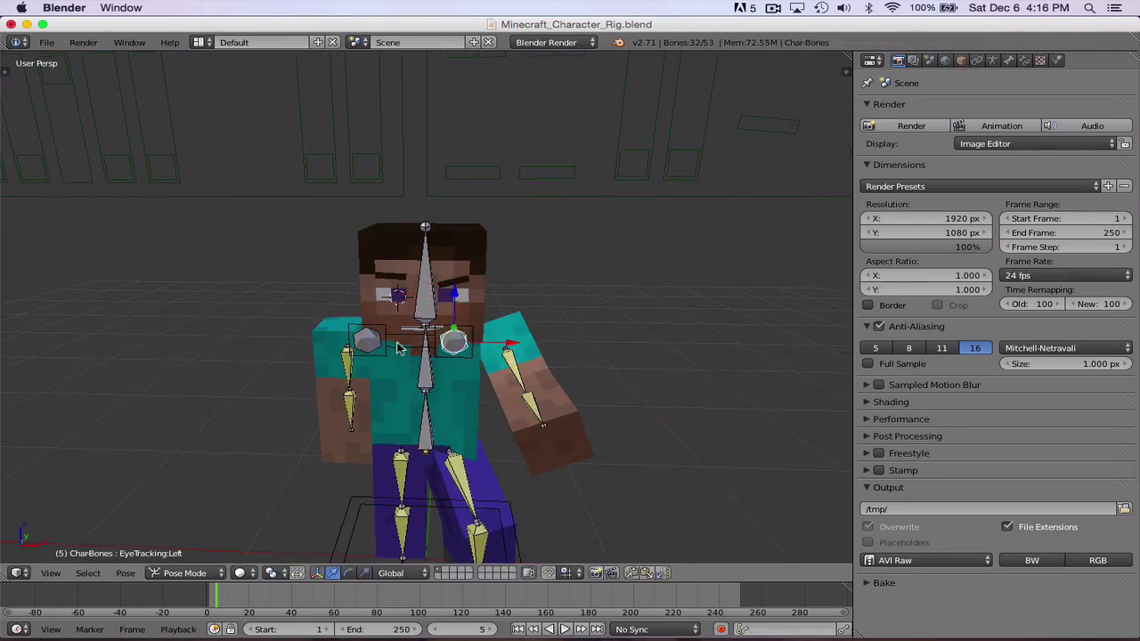
right_click(412, 346)
right_click(424, 337)
key("g")
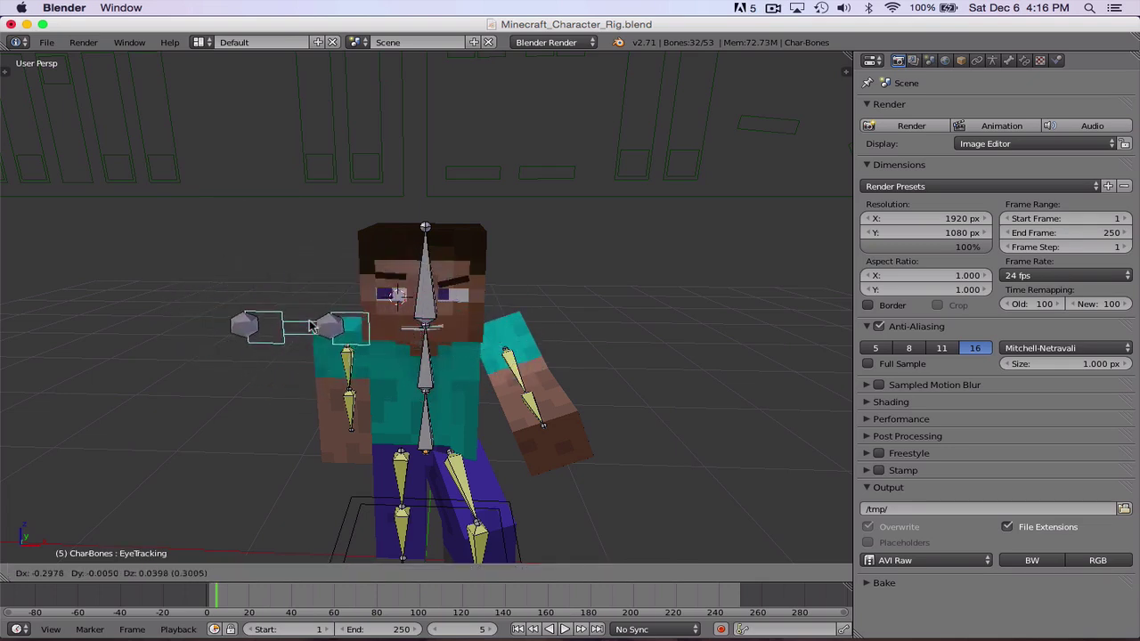
right_click(428, 470)
middle_click_drag(574, 303, 577, 279)
scroll(578, 285, "up", 5)
scroll(574, 294, "down", 7)
scroll(573, 296, "down", 4)
scroll(573, 296, "up", 6)
scroll(572, 298, "down", 5)
scroll(570, 301, "up", 8)
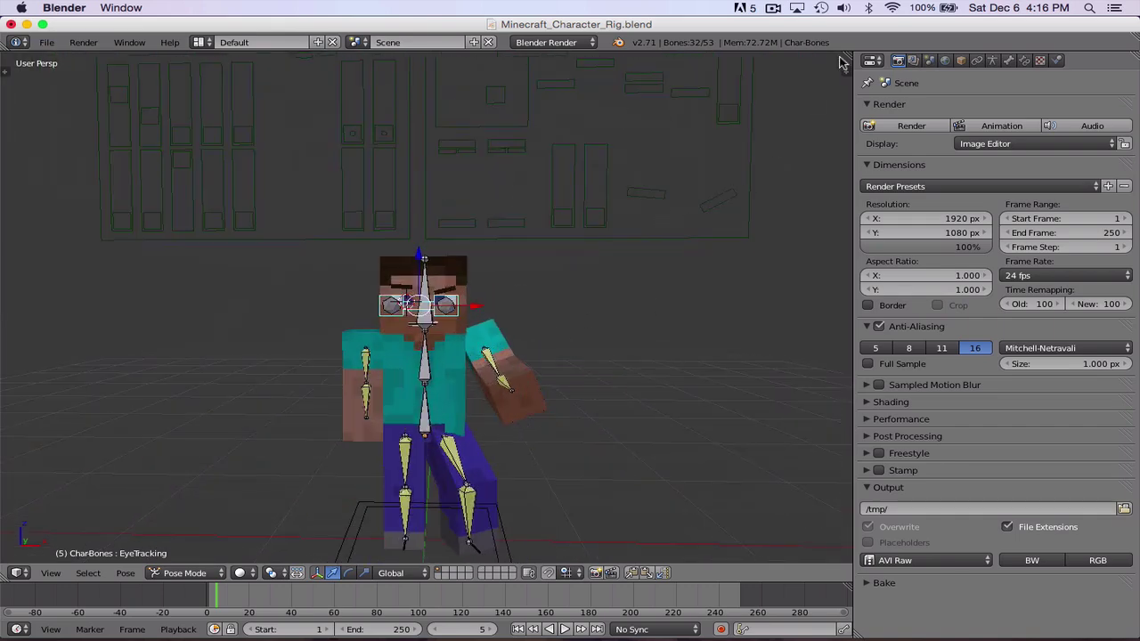
Split the 3D viewport into two areas and switch the new one to the UV/Image Editor
left_click_drag(844, 56, 418, 89)
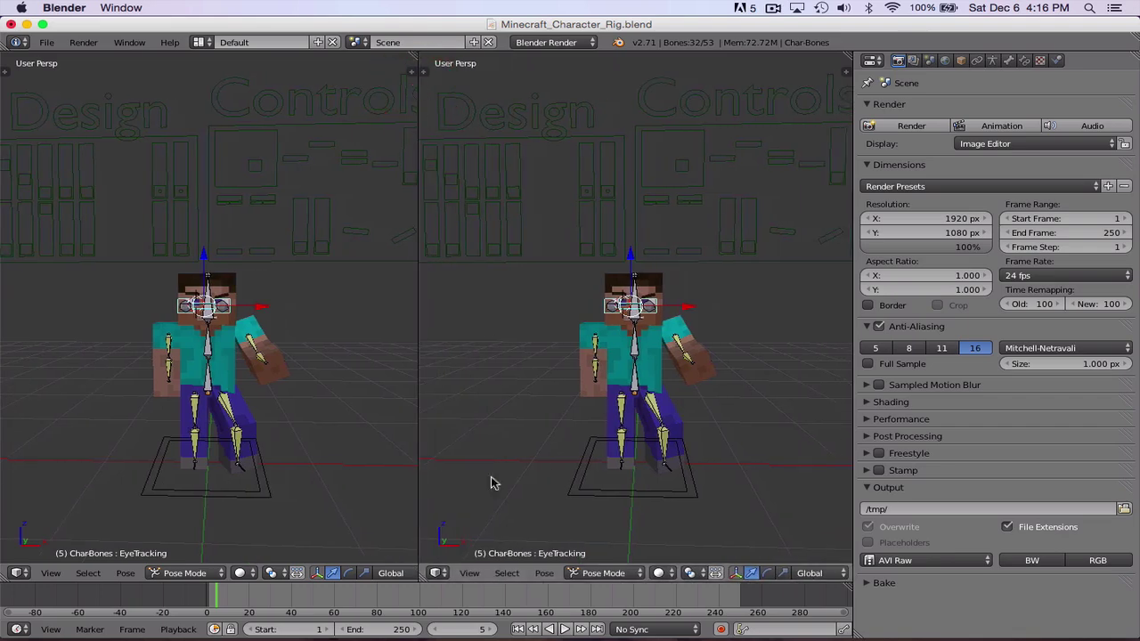
left_click(436, 574)
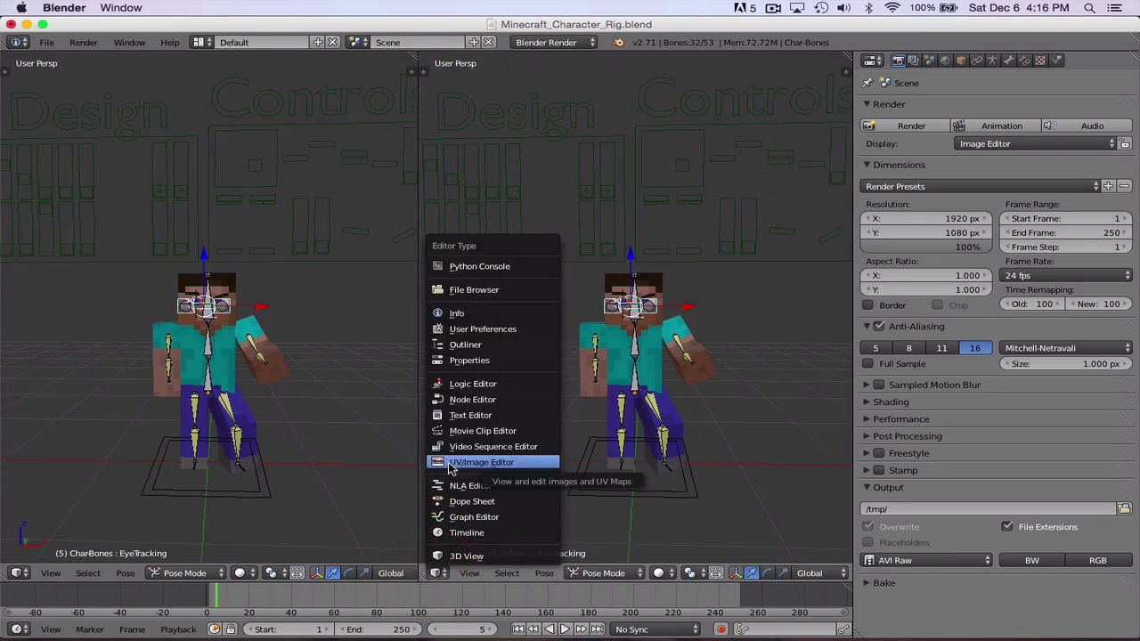
left_click(481, 463)
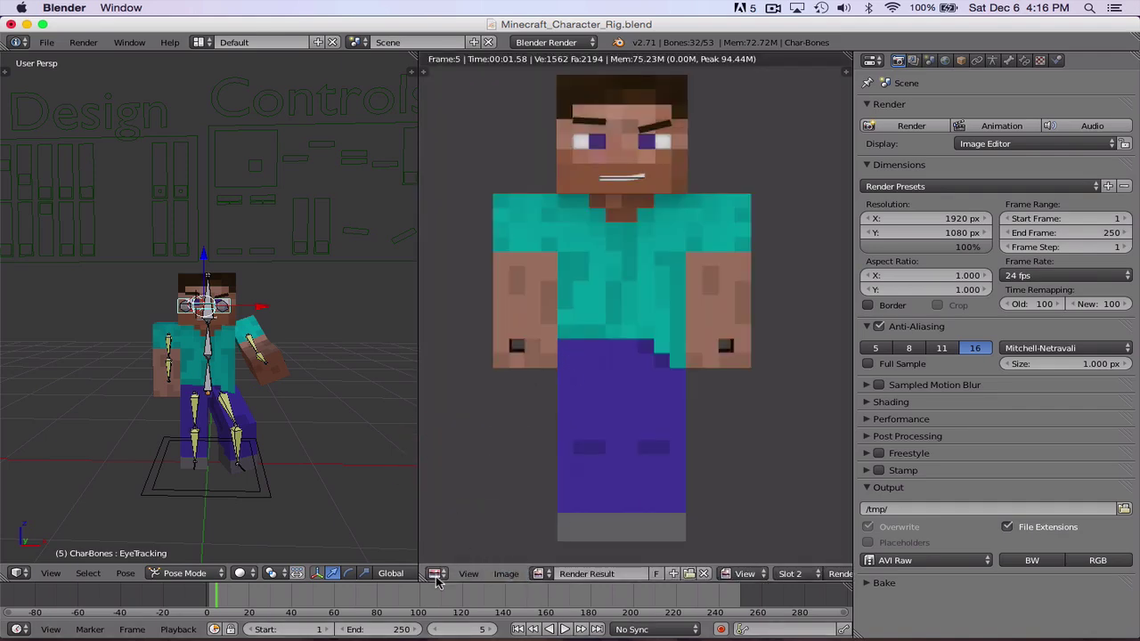
Display the Char.png skin texture in the image editor, enlarged and centred
left_click(543, 575)
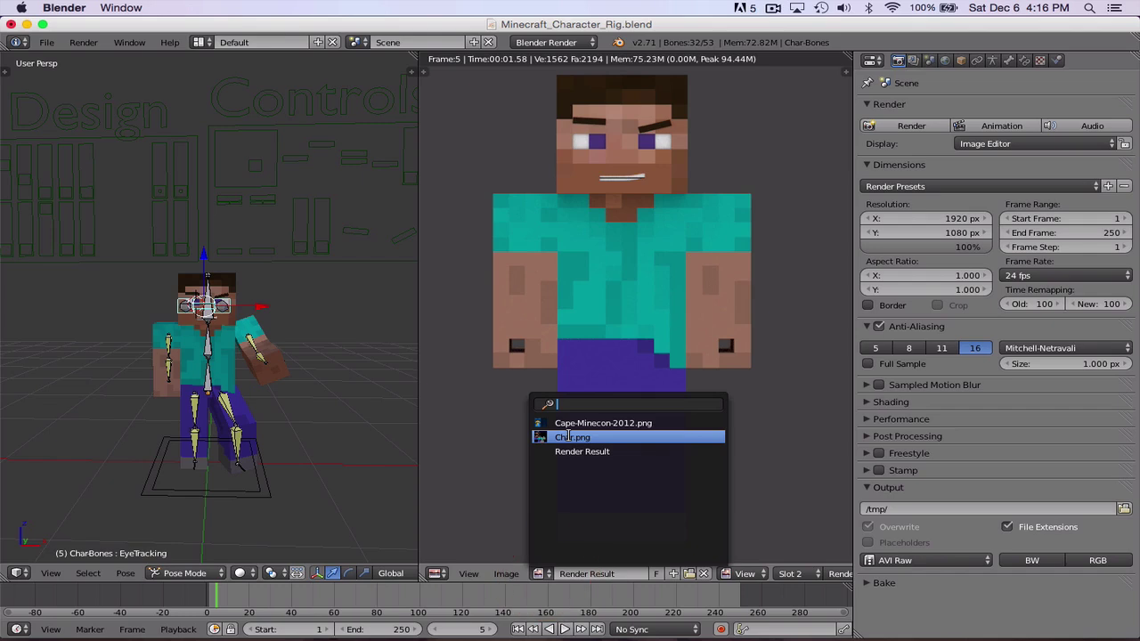
left_click(600, 438)
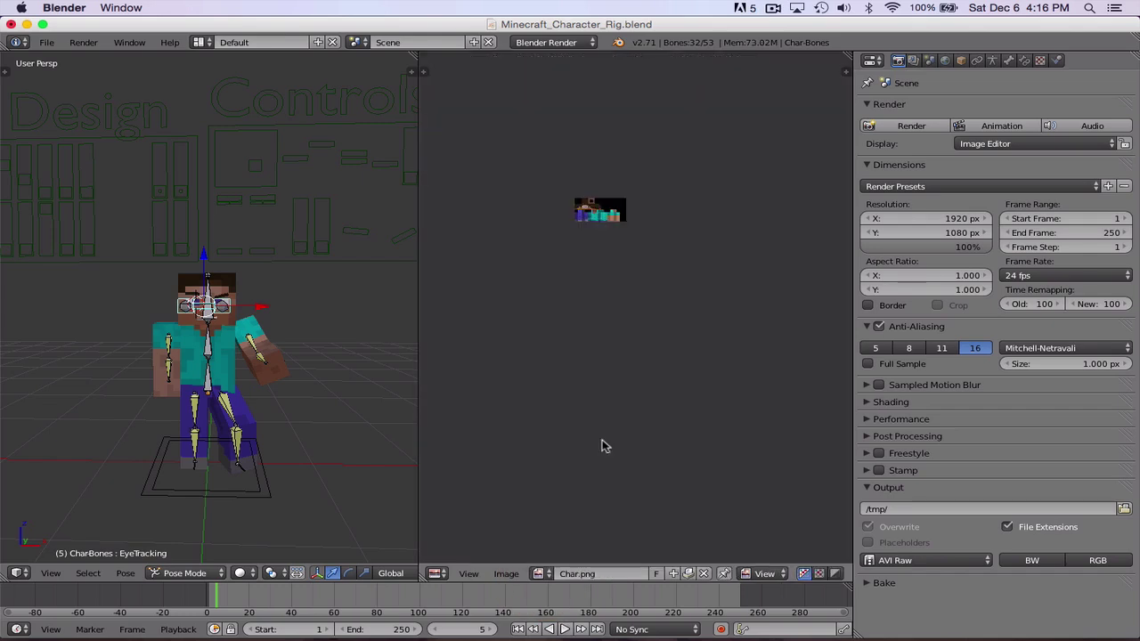
scroll(675, 215, "up", 4)
middle_click_drag(575, 170, 621, 334)
scroll(620, 334, "up", 3)
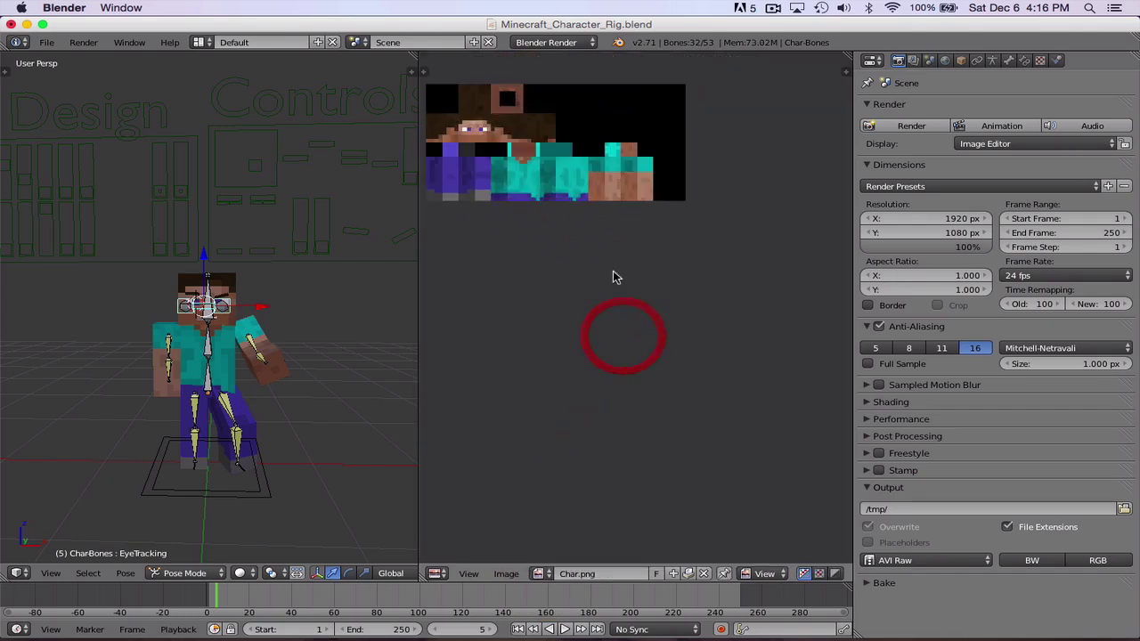
middle_click_drag(565, 199, 636, 305)
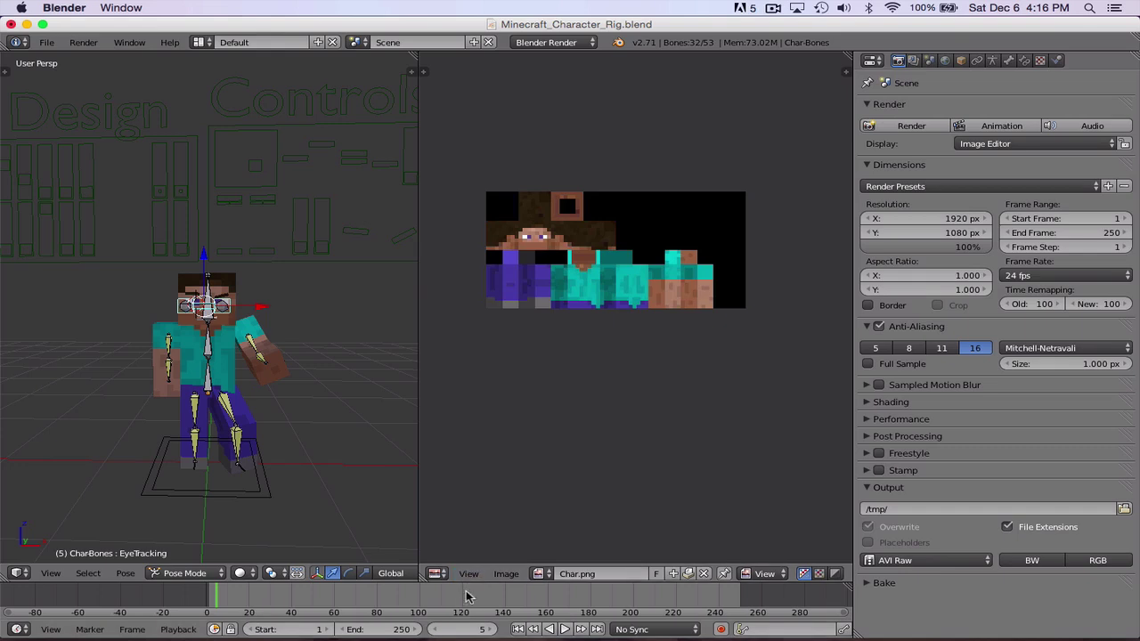
Replace the Char.png image with the first skin PNG in the Desktop/Youtube/SMASHcraft/skins folder
left_click(513, 574)
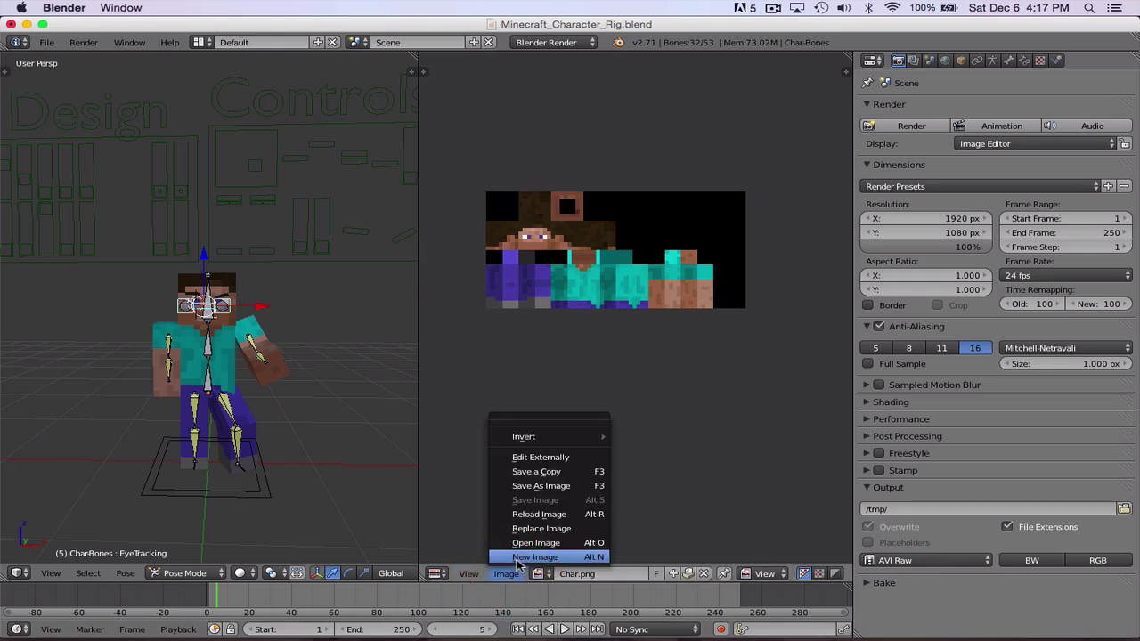
left_click(562, 530)
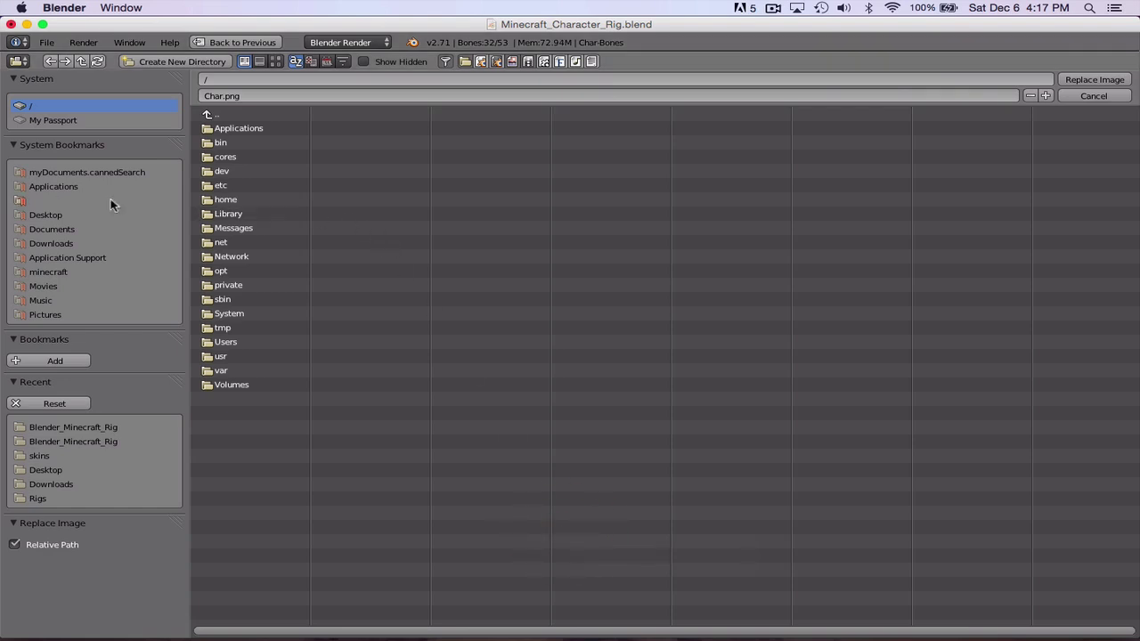
left_click(61, 215)
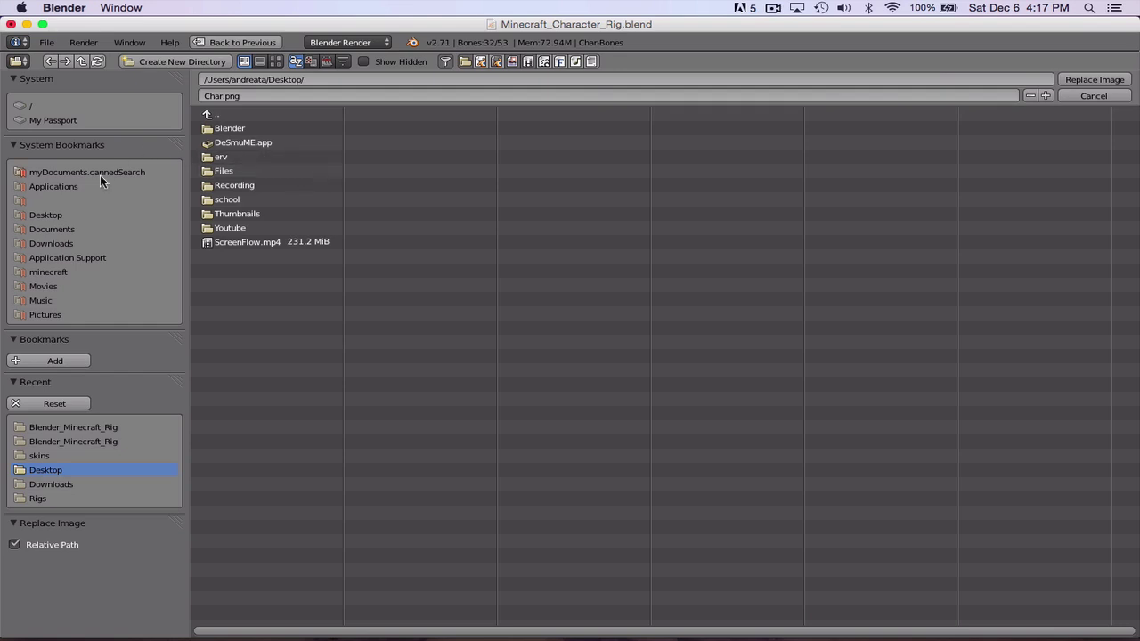
left_click(252, 225)
left_click(251, 185)
left_click(248, 156)
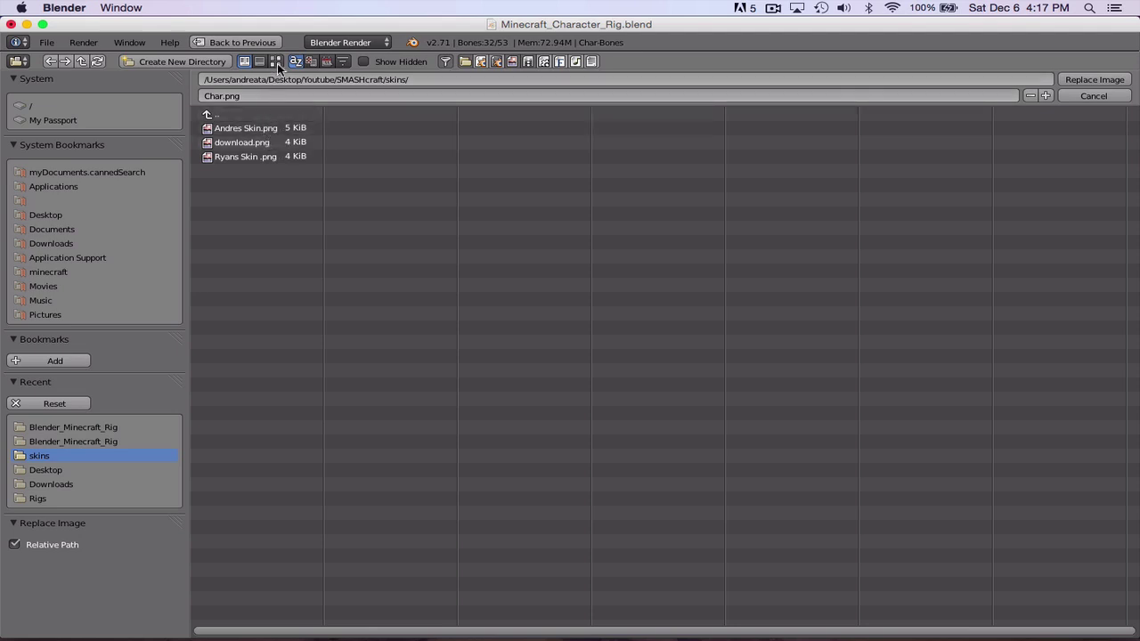
double_click(266, 129)
Render the character with the new skin, then return the render area to the 3D View
left_click(83, 42)
left_click(106, 59)
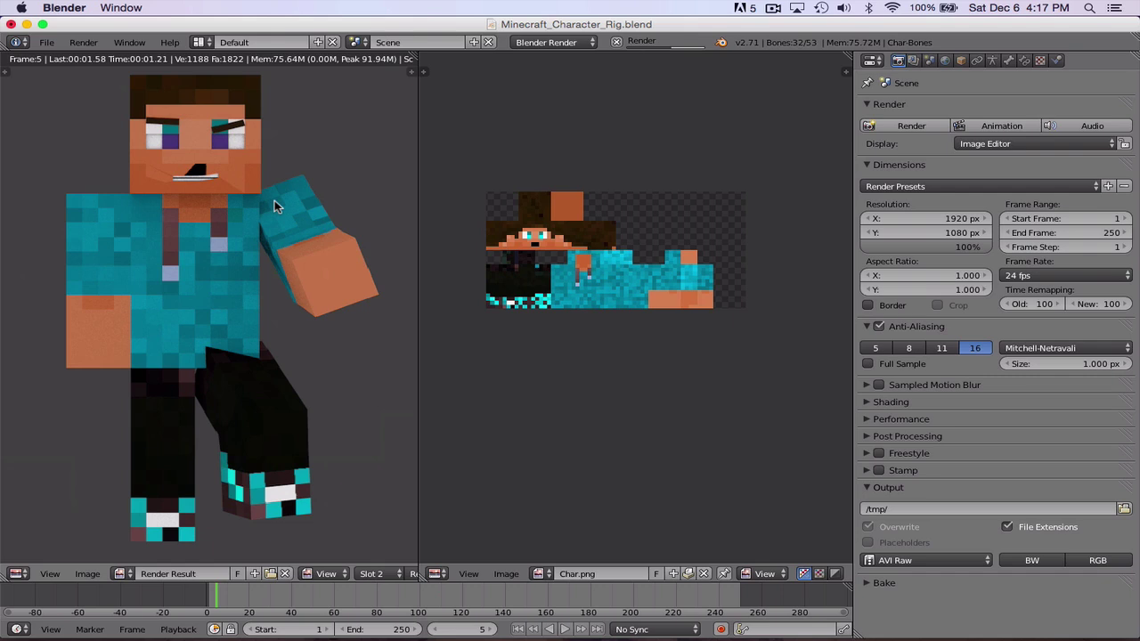
middle_click_drag(253, 211, 302, 206)
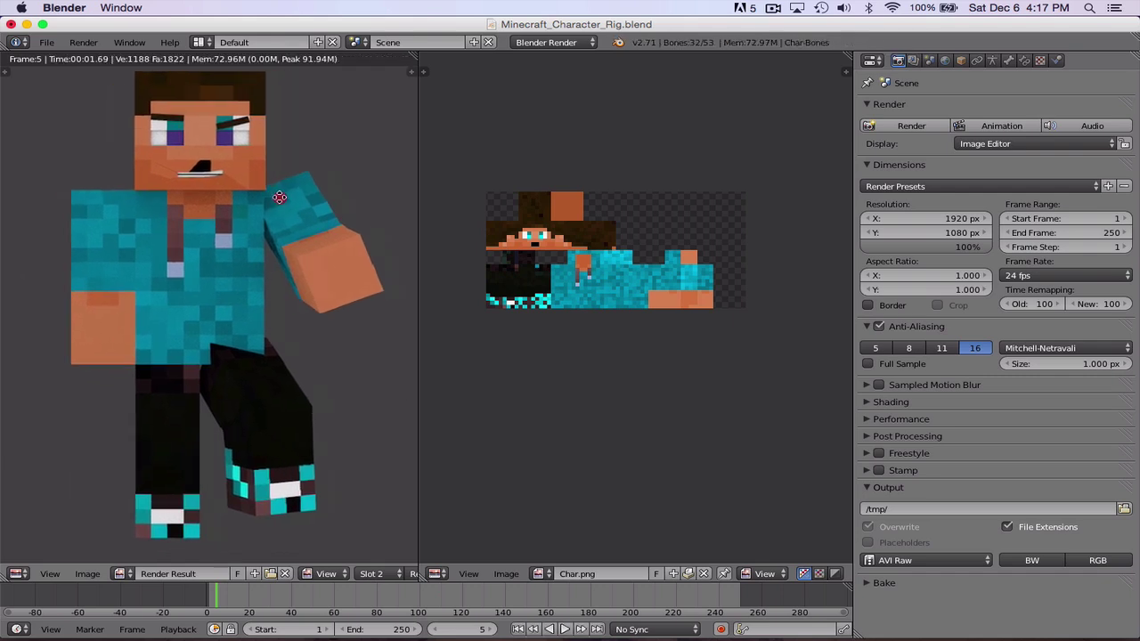
left_click(16, 574)
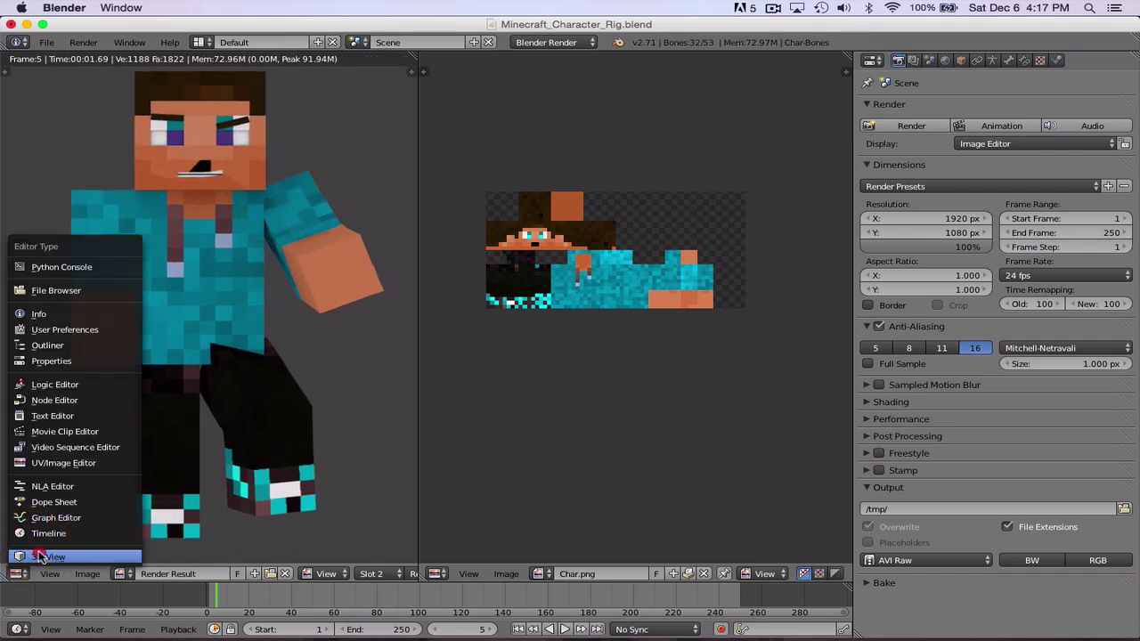
left_click(40, 556)
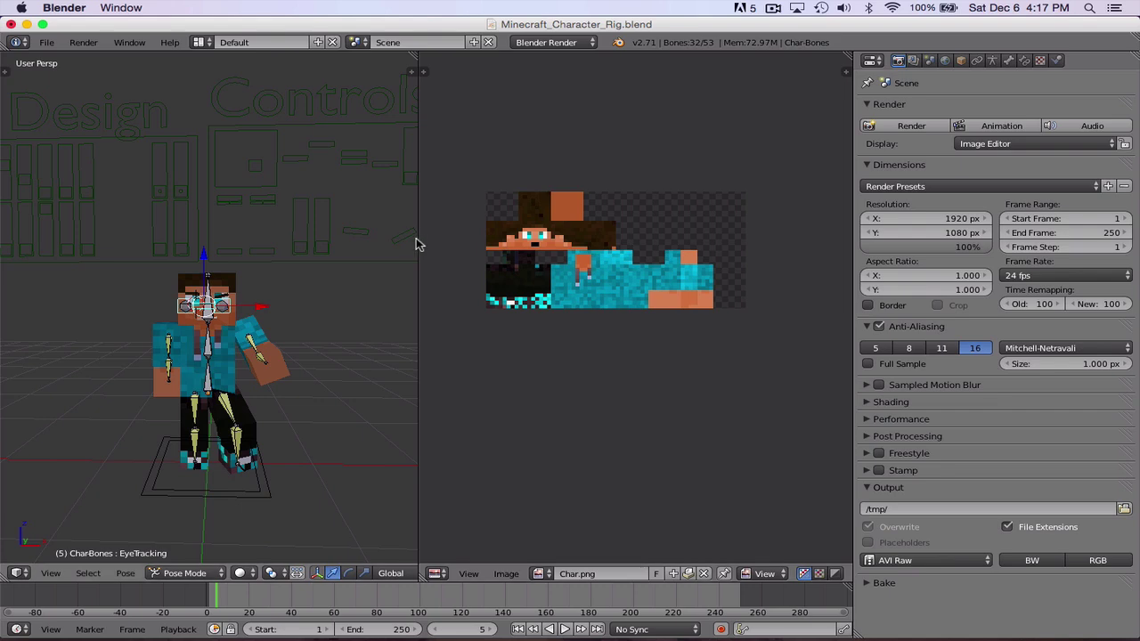
Widen the 3D view, then raise the Eyebrow:Right control slightly and the Eyebrow:Left control about 0.12 along Z
left_click_drag(418, 241, 611, 257)
right_click(463, 226)
left_click_drag(461, 208, 461, 205)
left_click(459, 205)
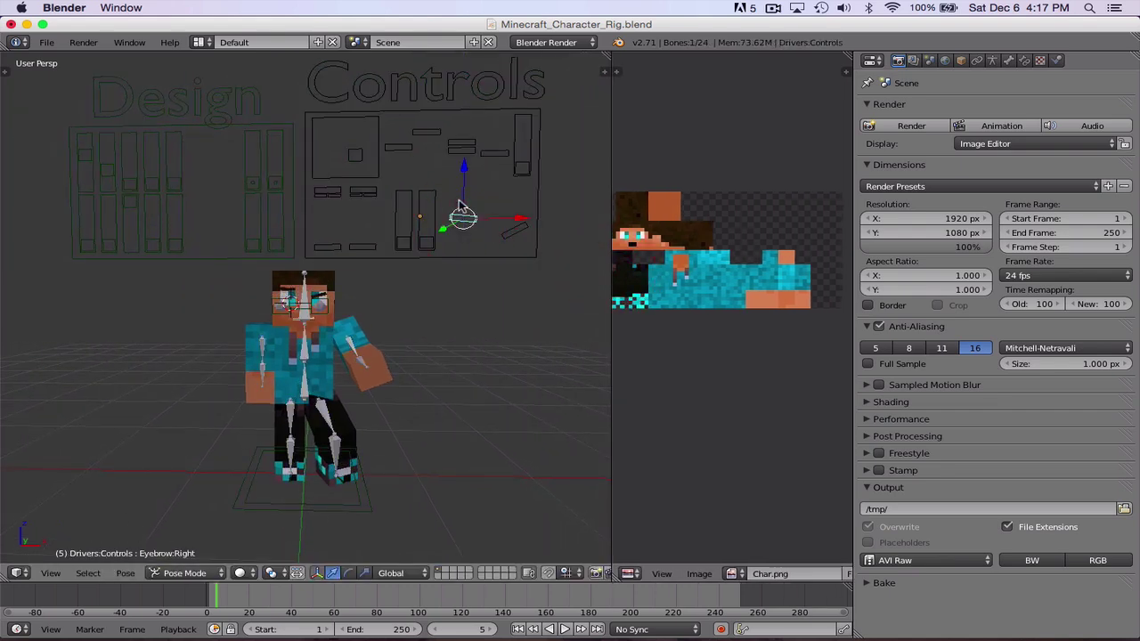
right_click(515, 233)
key("g")
key("z")
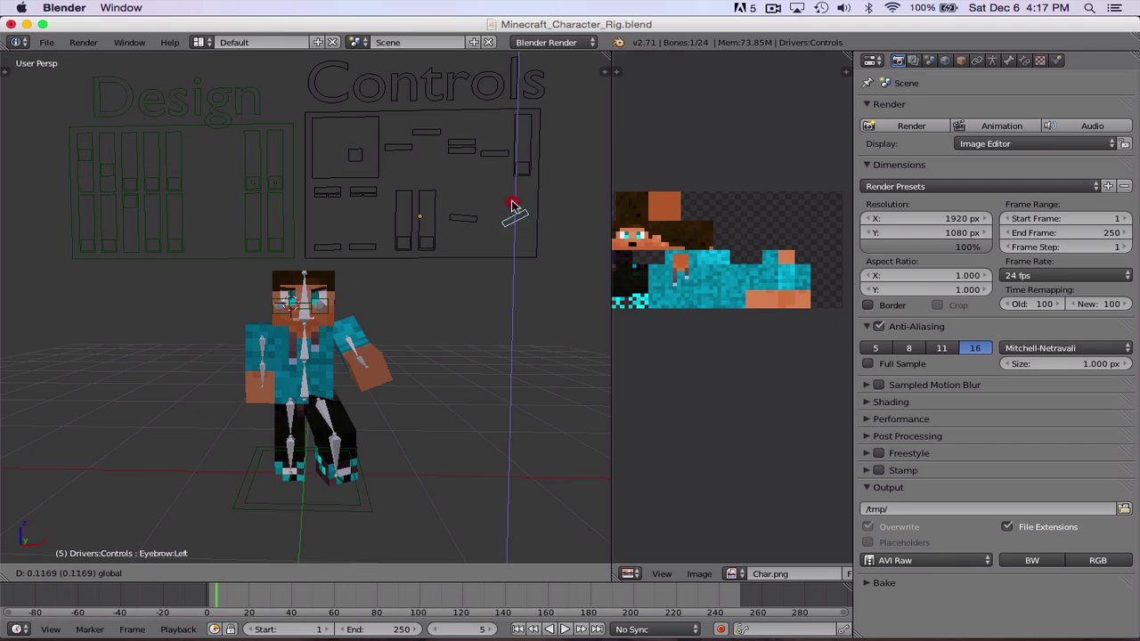
left_click(513, 205)
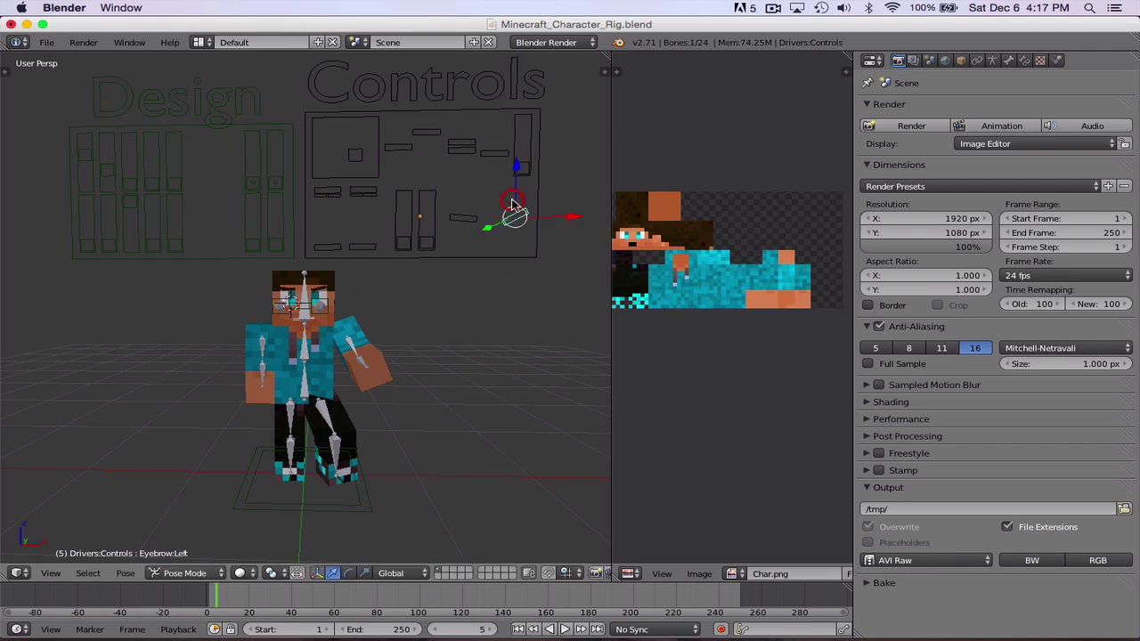
Lower the Mouth:Left control along the Z axis in the Controls panel
right_click(427, 134)
key("g")
key("z")
left_click(424, 223)
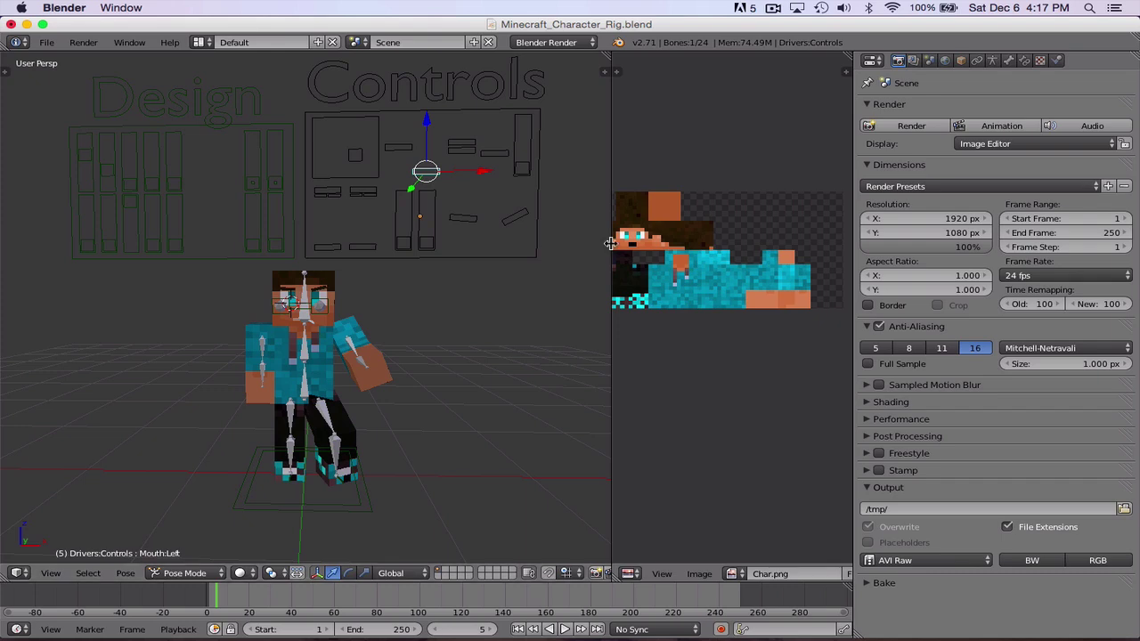
Enlarge the face area of the skin texture in a wider image editor and render the updated facial expression
left_click_drag(610, 242, 374, 237)
scroll(499, 204, "up", 6)
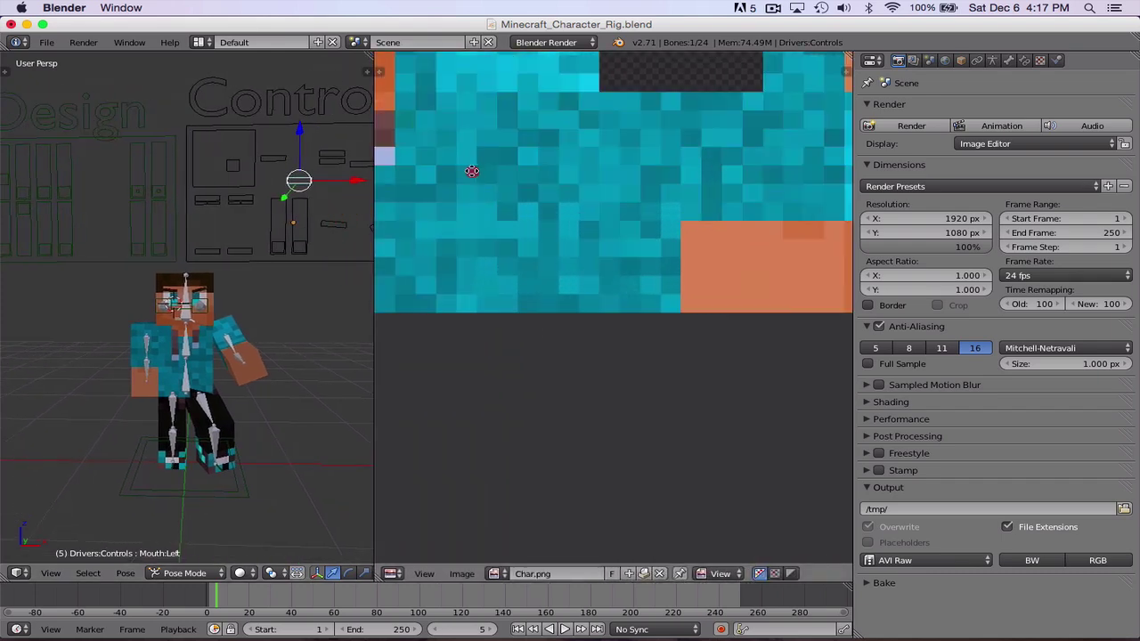
middle_click_drag(483, 177, 943, 456)
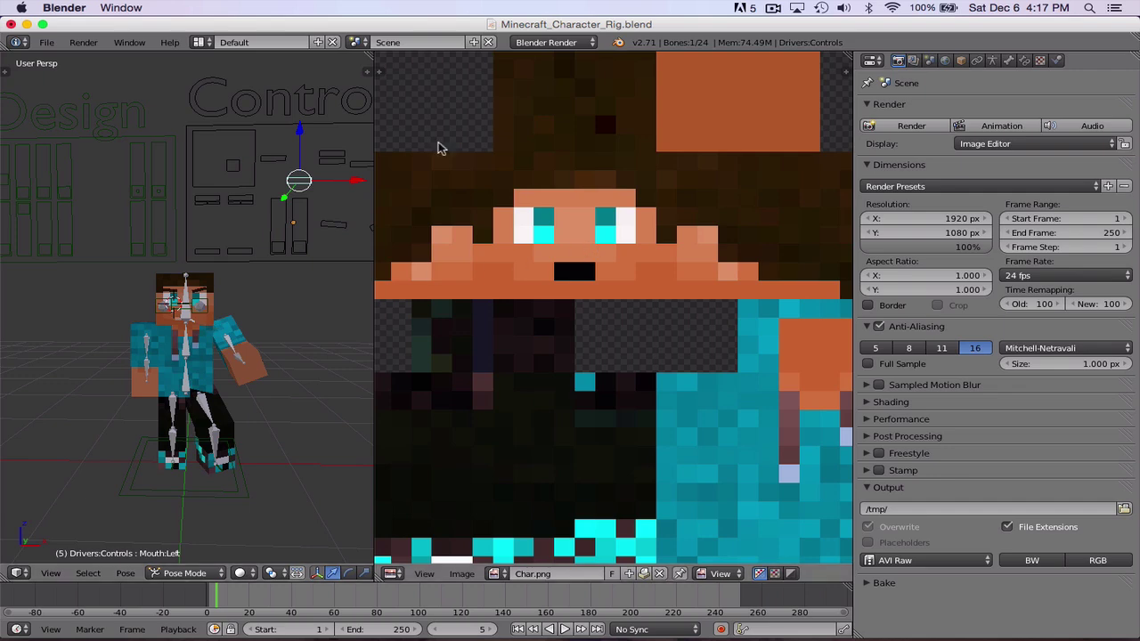
left_click(82, 42)
left_click(107, 56)
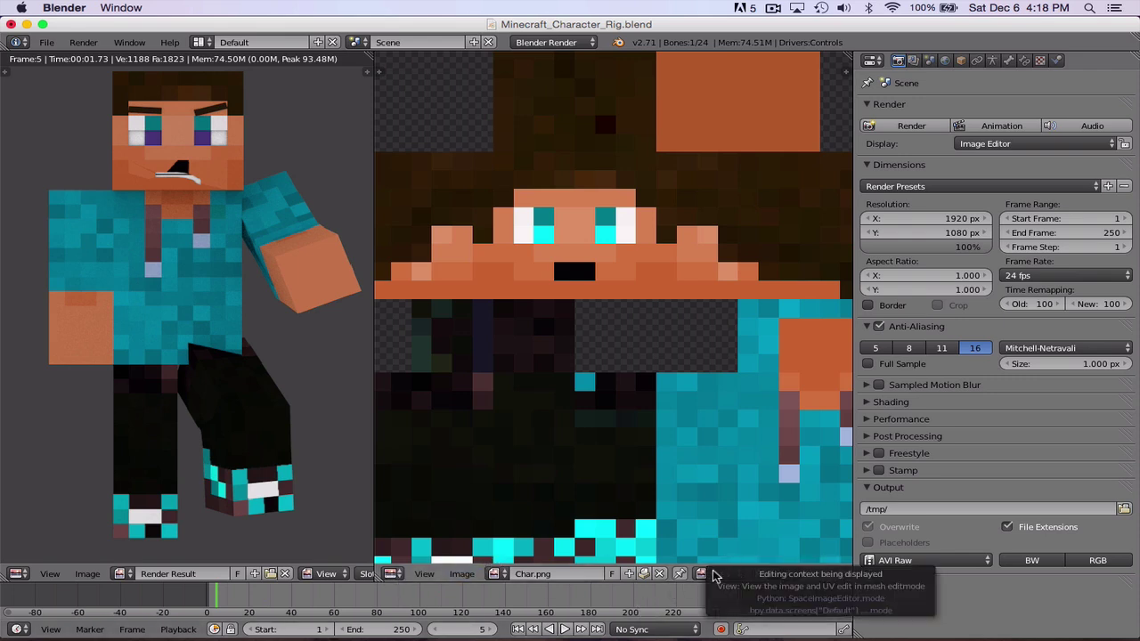
Switch the Char.png image editor to Paint mode and show its brush tools
left_click(734, 575)
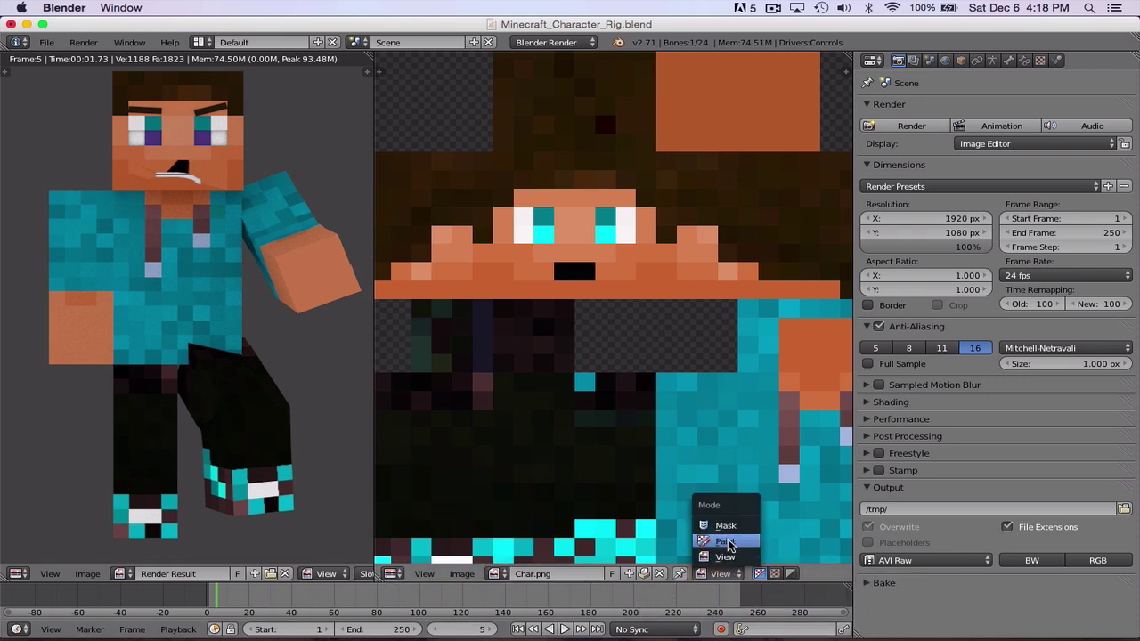
left_click(725, 543)
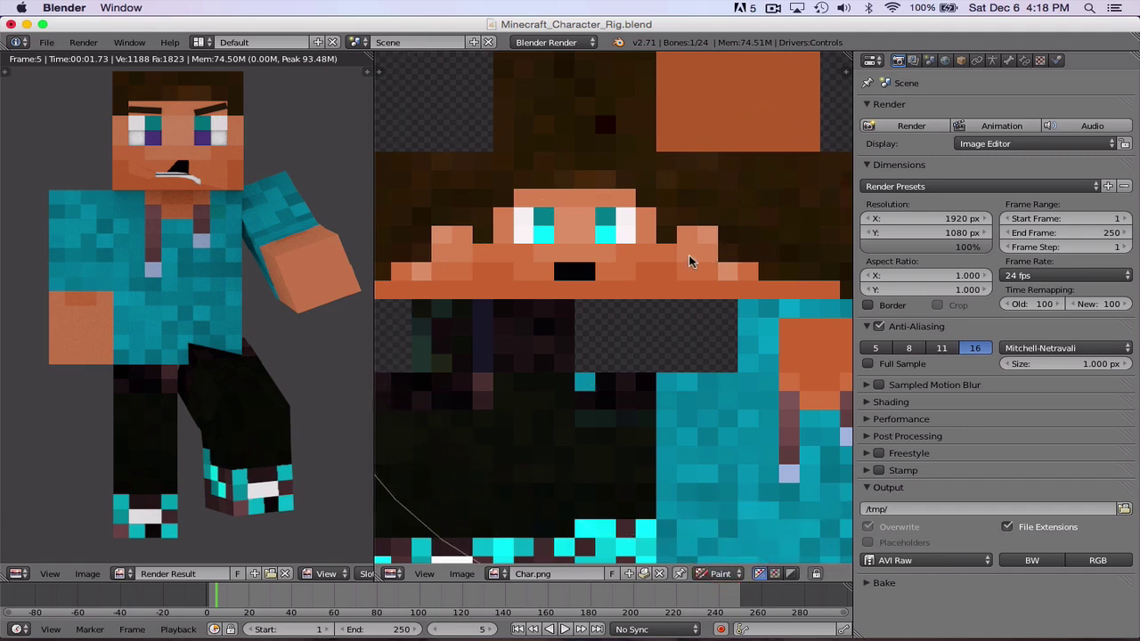
key("t")
key("t")
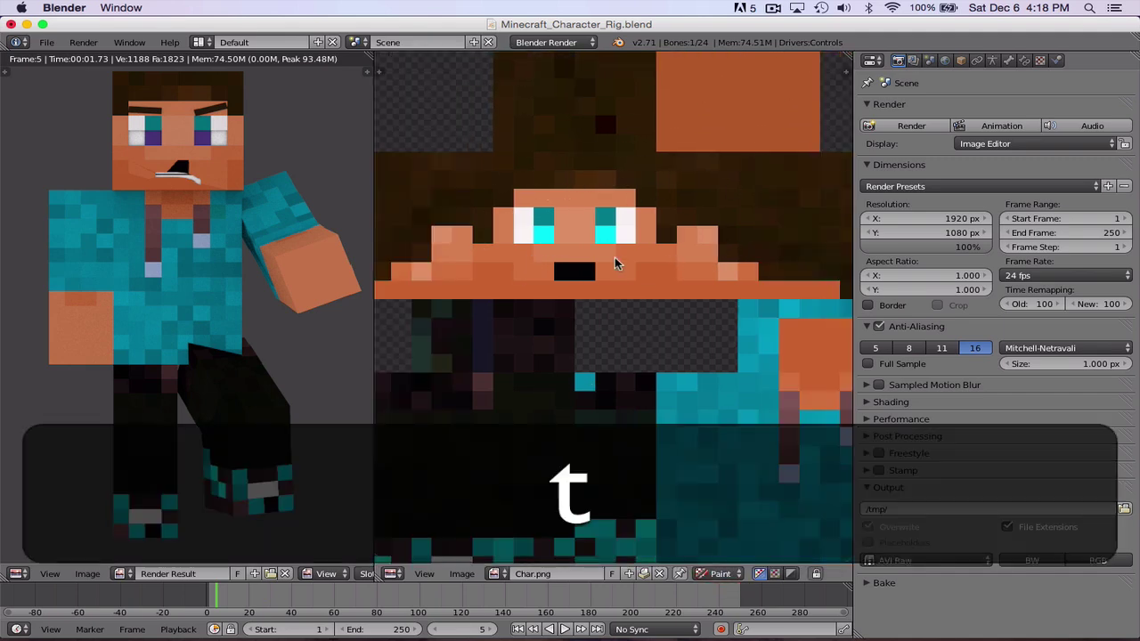
key("n")
key("n")
key("t")
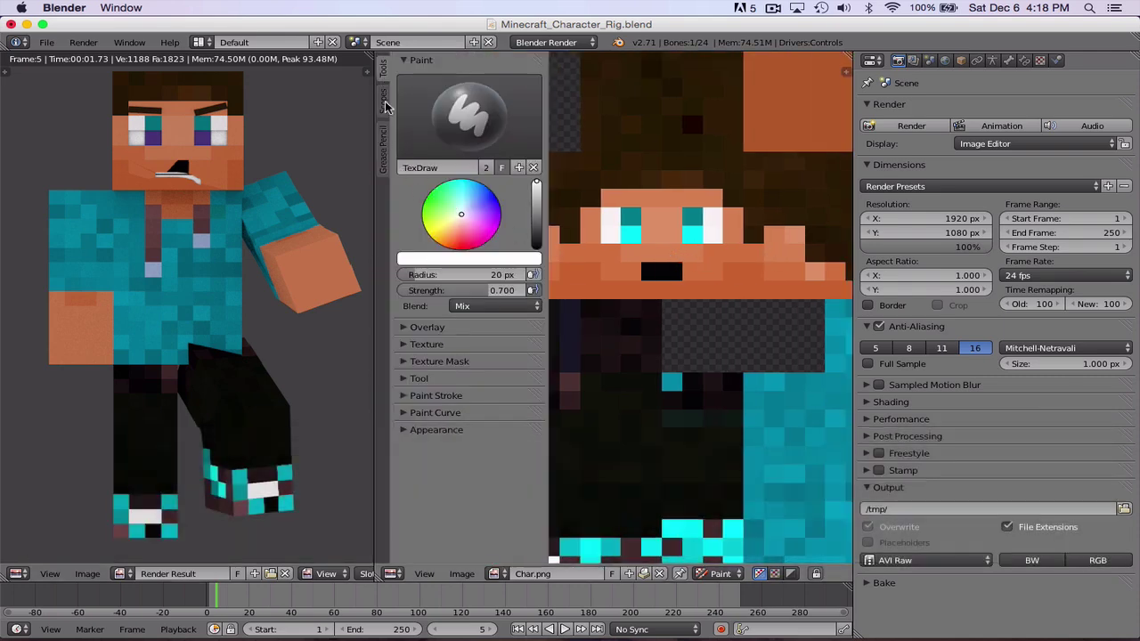
left_click(382, 101)
left_click(384, 138)
left_click(382, 69)
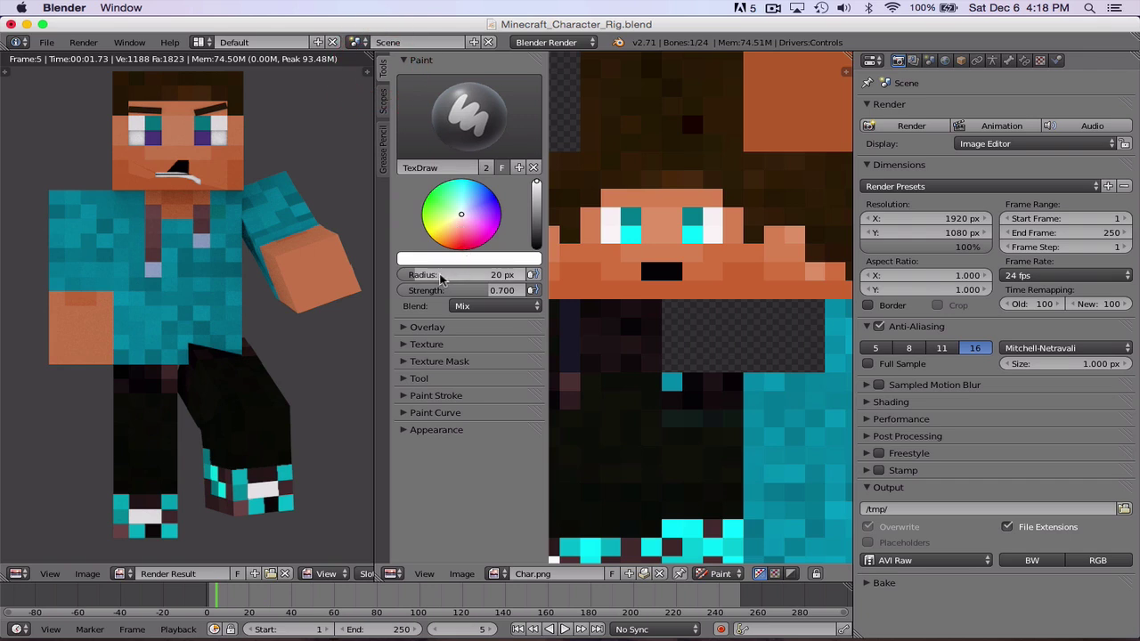
Set the TexDraw brush to radius 1 px and strength 1.000, and sample the skin colour beside the mouth
left_click_drag(433, 275, 403, 276)
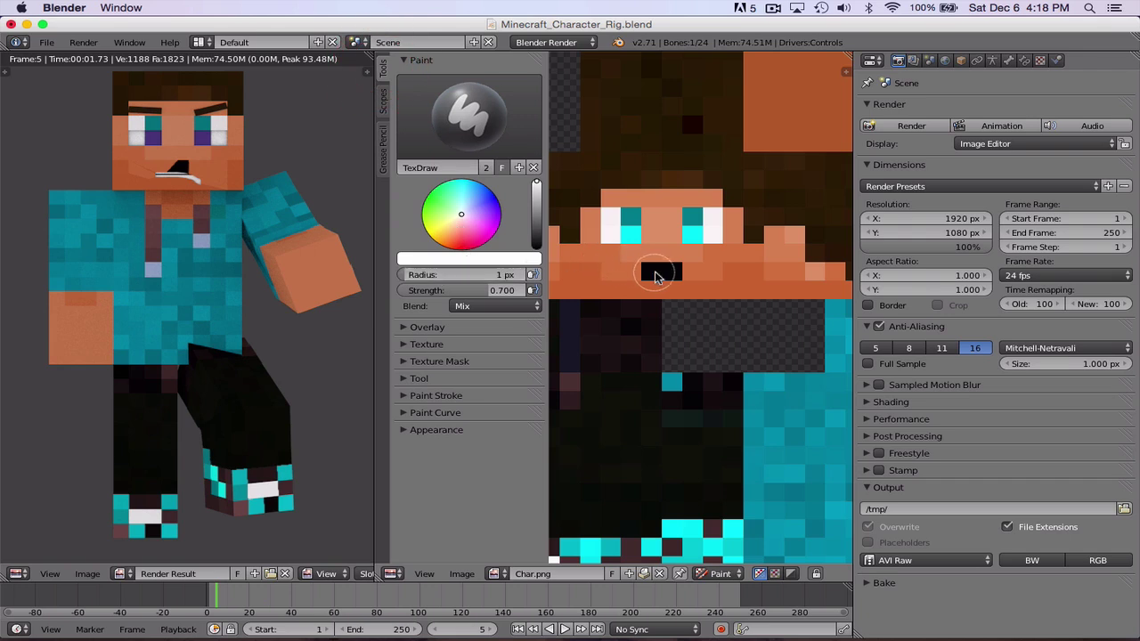
left_click_drag(496, 291, 495, 290)
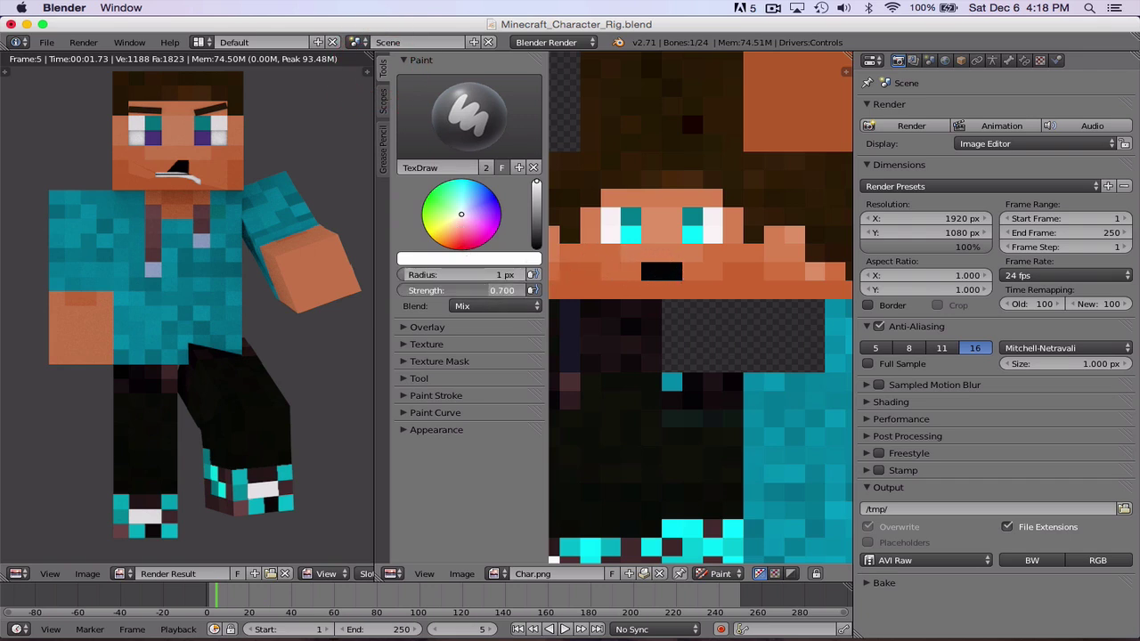
left_click(496, 260)
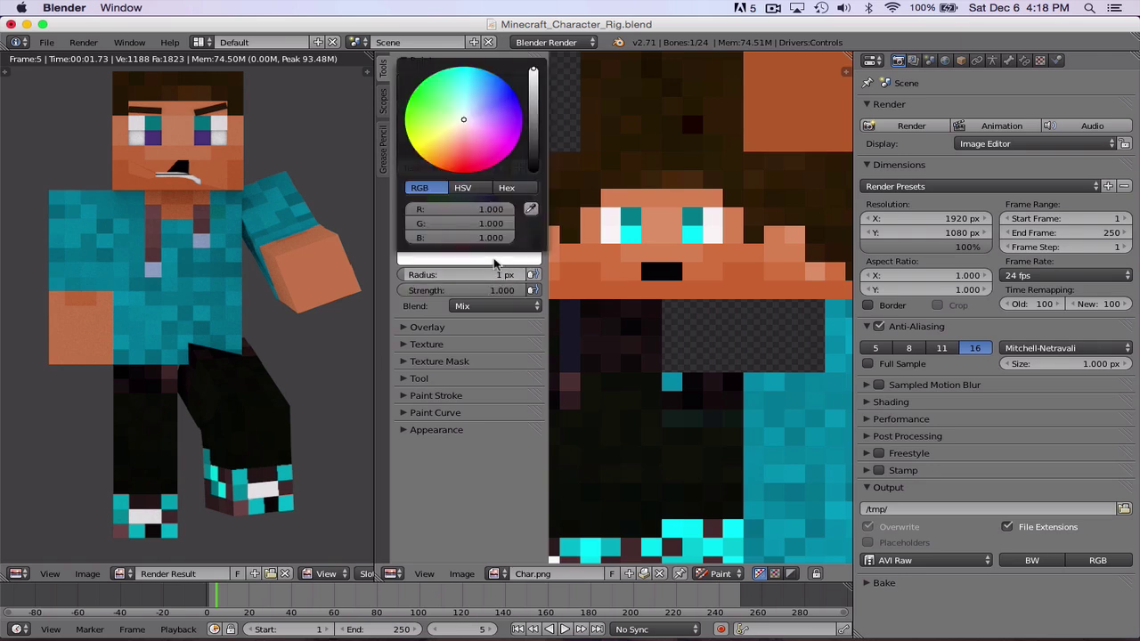
left_click(531, 212)
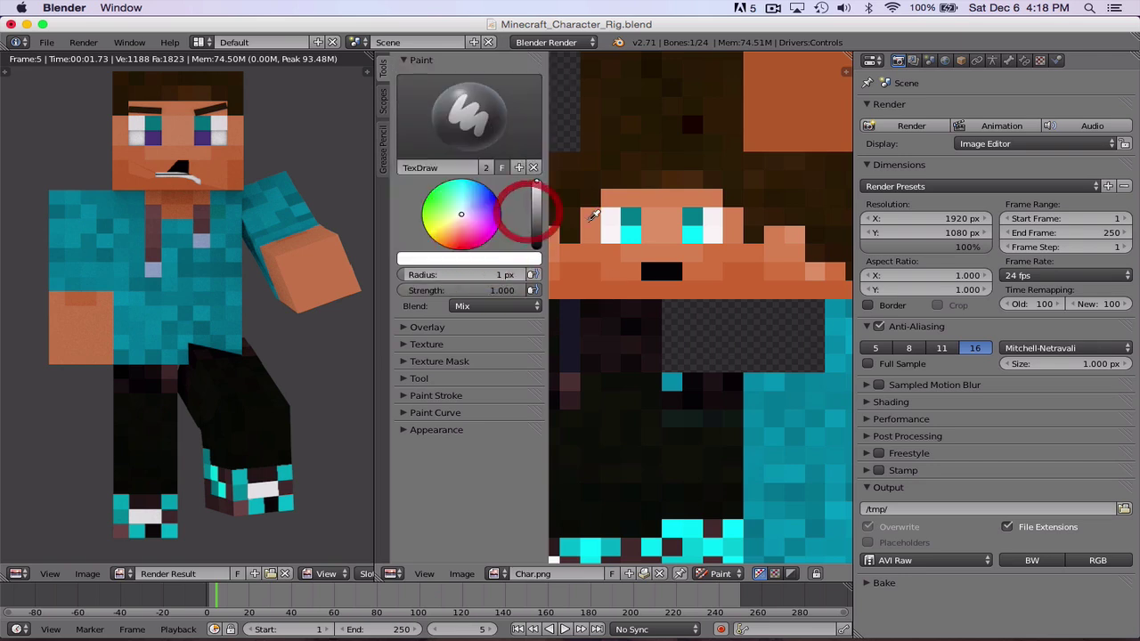
left_click(693, 269)
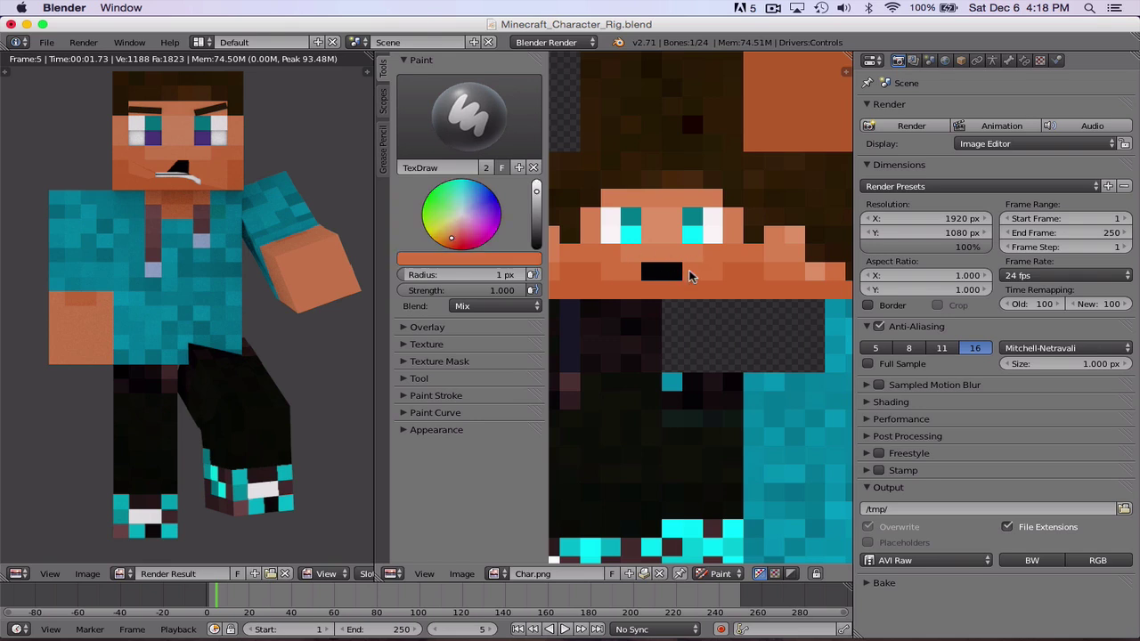
Paint over the black mouth pixels in the Char.png texture with the sampled skin colour and render the image
left_click_drag(677, 273, 649, 273)
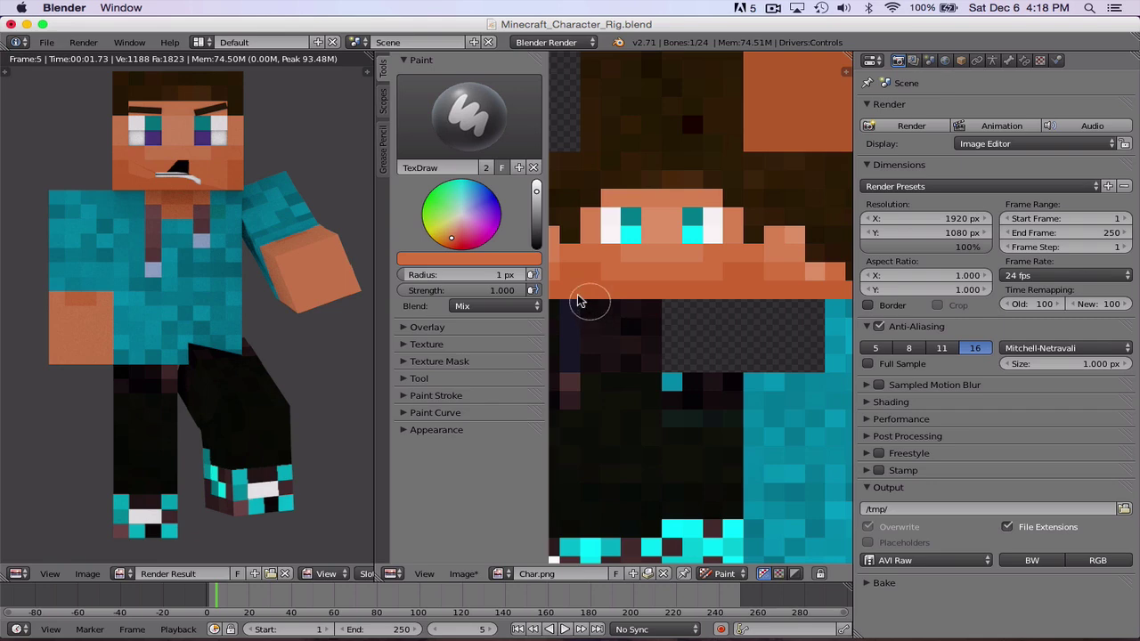
left_click(83, 42)
left_click(112, 59)
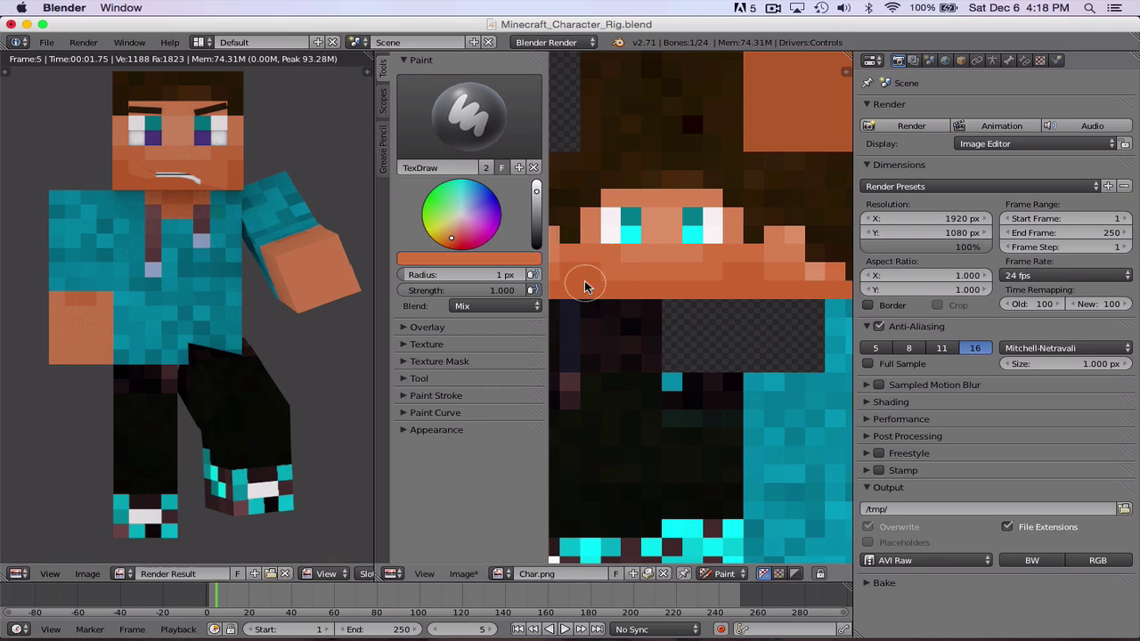
Even out the cheeks, nose and forehead of the texture's face with the same skin colour and render the result
mouse_move(585, 279)
left_mouse_down()
mouse_move(597, 271)
mouse_move(600, 295)
mouse_move(713, 290)
mouse_move(738, 285)
mouse_move(745, 255)
mouse_move(741, 285)
mouse_move(631, 254)
mouse_move(657, 216)
mouse_move(673, 235)
left_mouse_up()
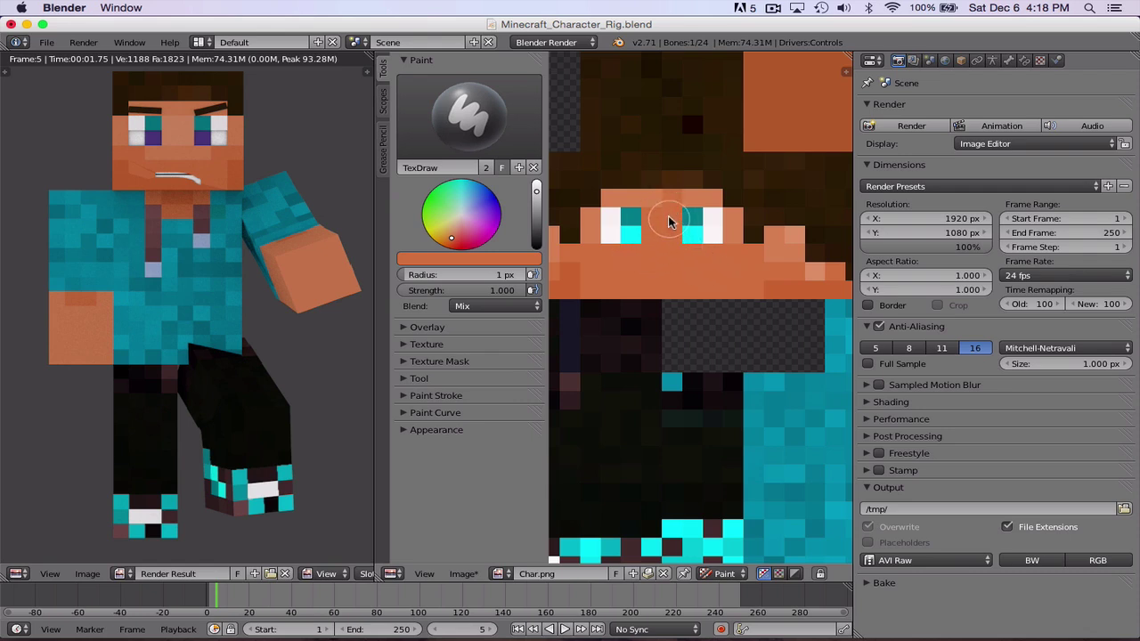
left_click_drag(587, 217, 593, 292)
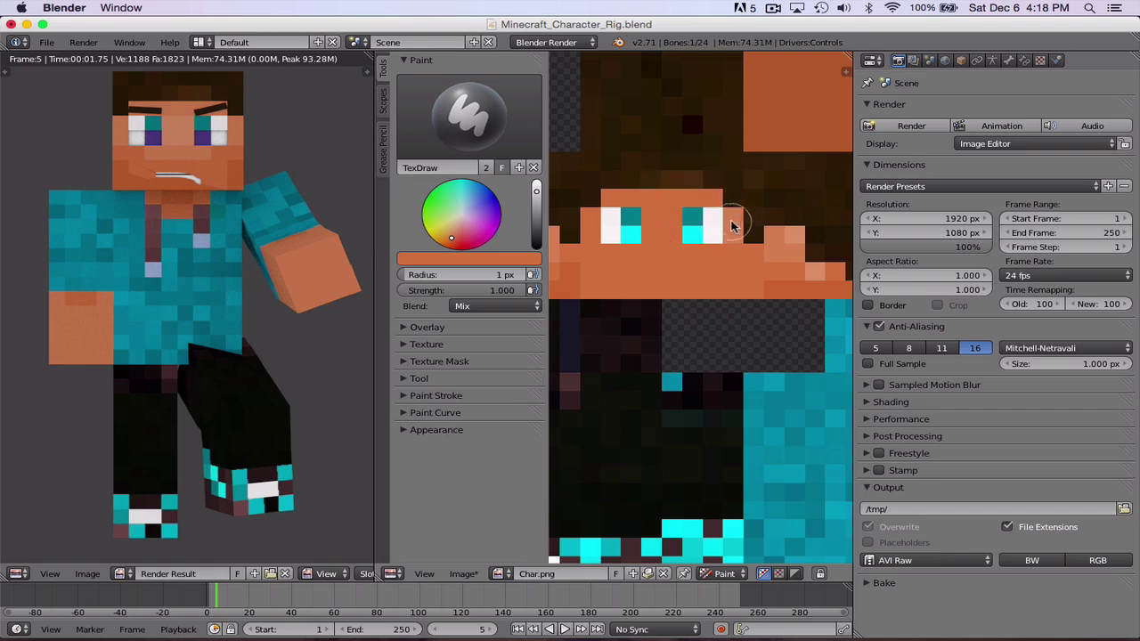
left_click(83, 42)
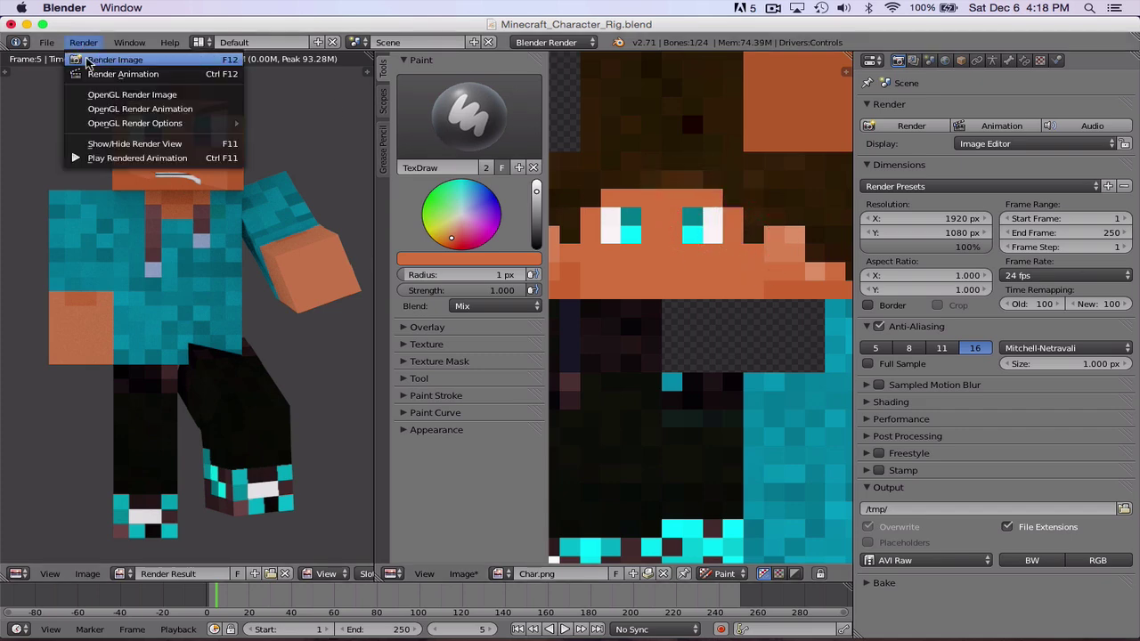
left_click(87, 68)
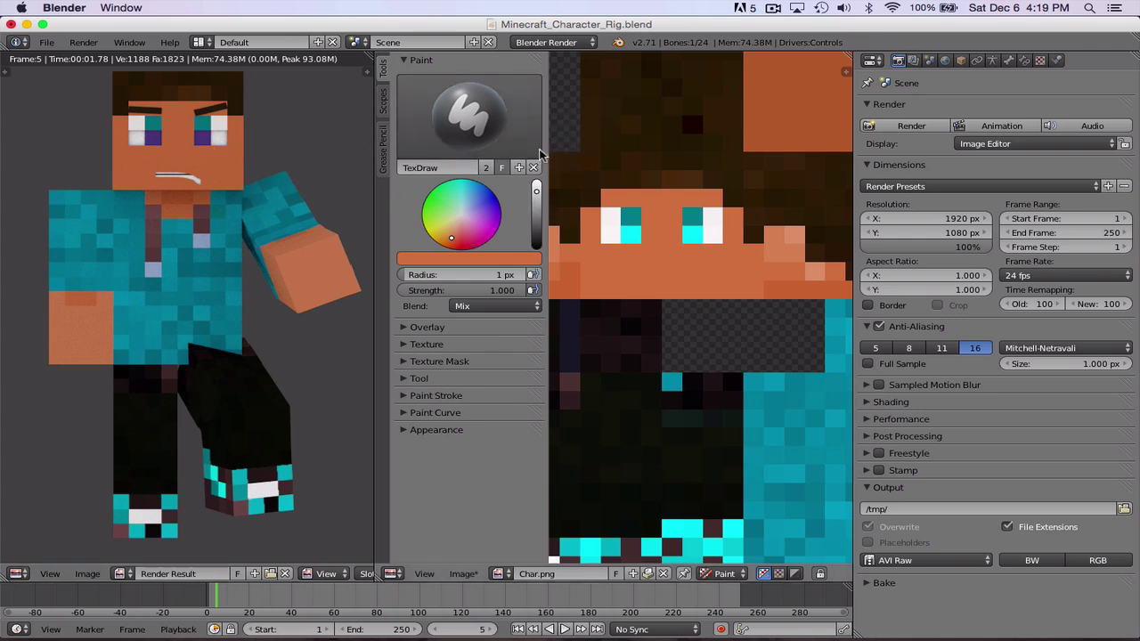
Switch the render view back to the 3D View, try rotating the lower left arm bone, and undo the last changes
left_click(16, 574)
left_click(36, 568)
key("r")
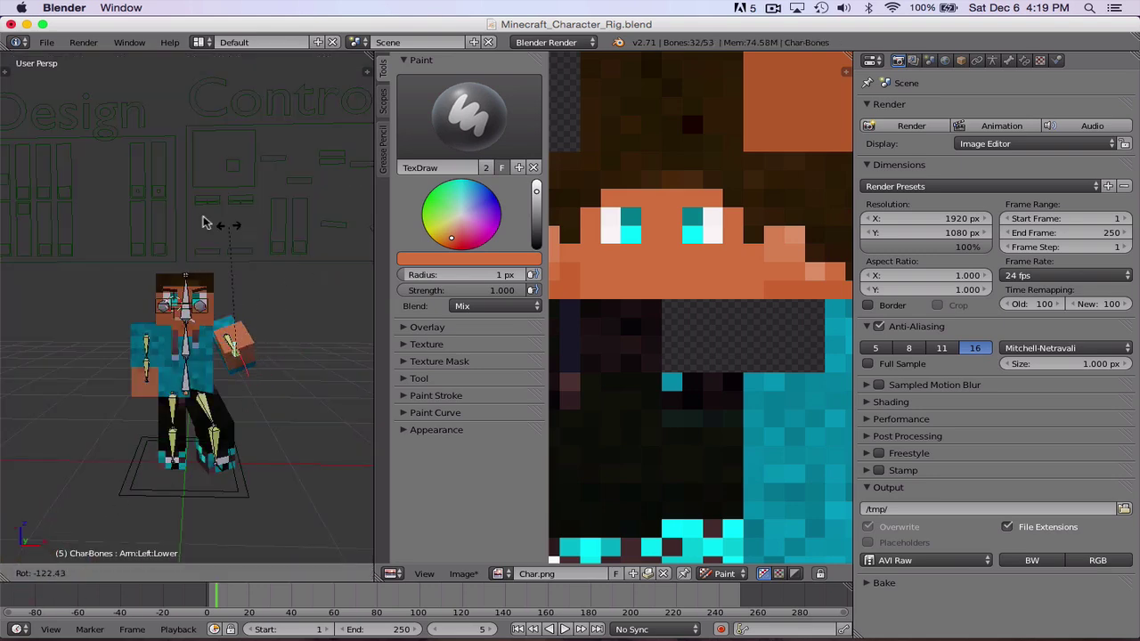
right_click(89, 423)
left_click(59, 459)
key("super+z")
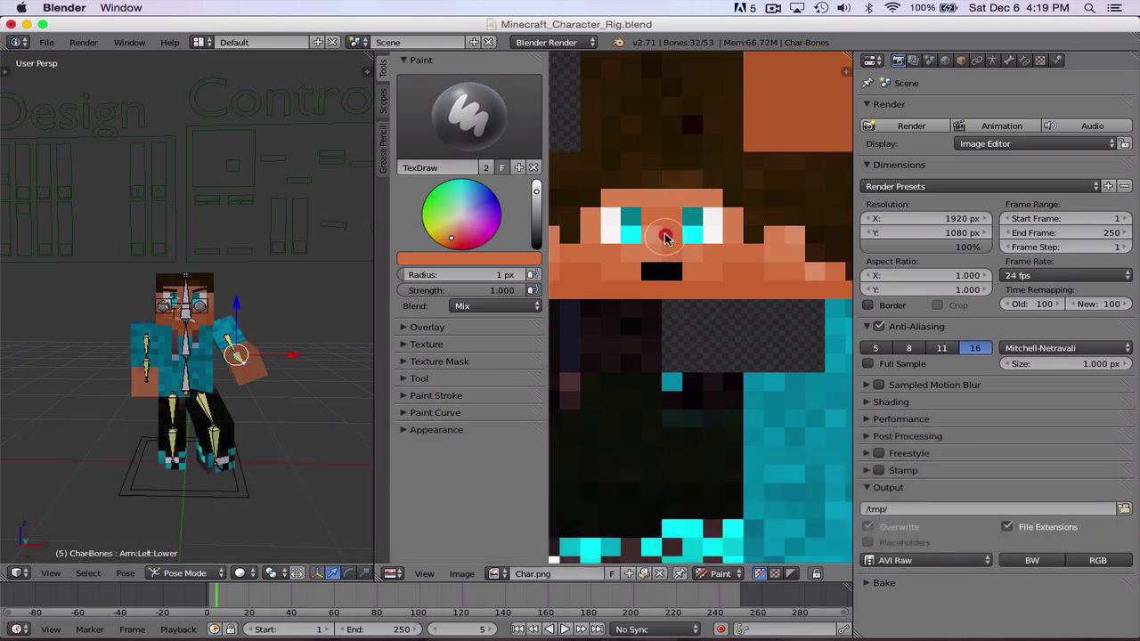
Repaint the texture's mouth and surrounding face in the sampled skin colour, and render the image with the head mesh selected
left_click(648, 273)
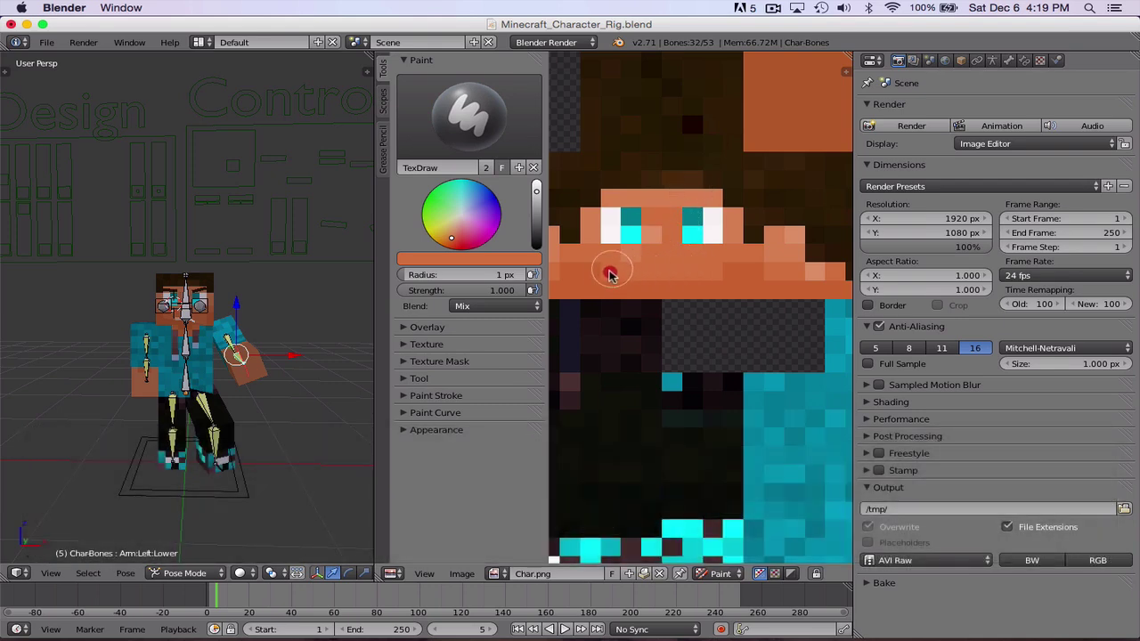
mouse_move(698, 281)
left_mouse_down()
mouse_move(753, 266)
mouse_move(738, 275)
mouse_move(726, 219)
mouse_move(605, 202)
mouse_move(587, 233)
mouse_move(636, 252)
left_mouse_up()
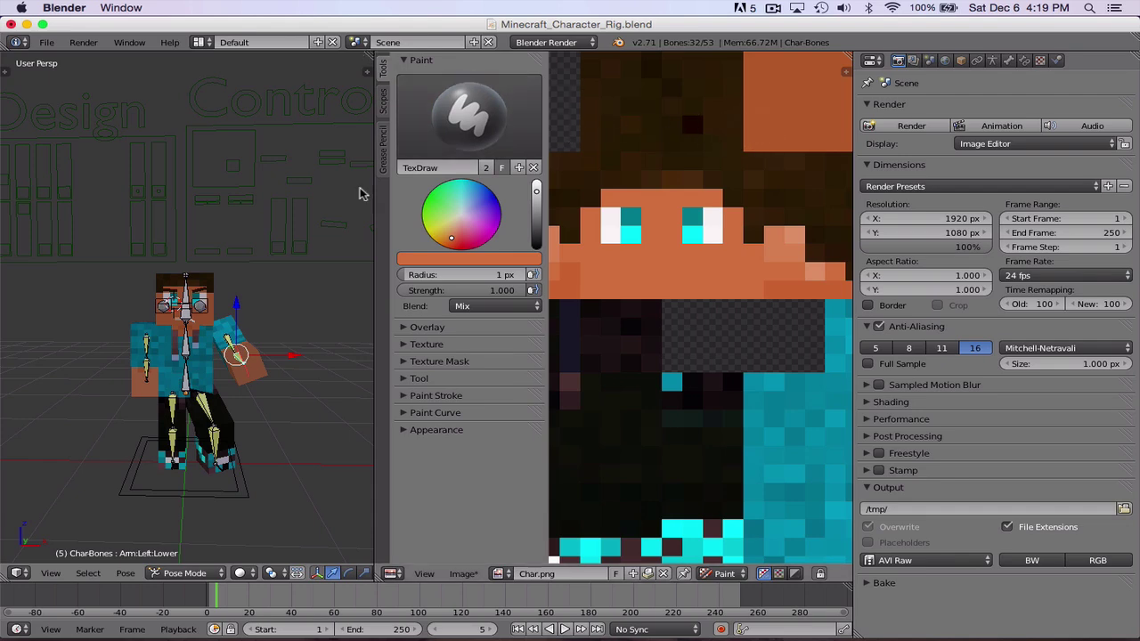
left_click(204, 281)
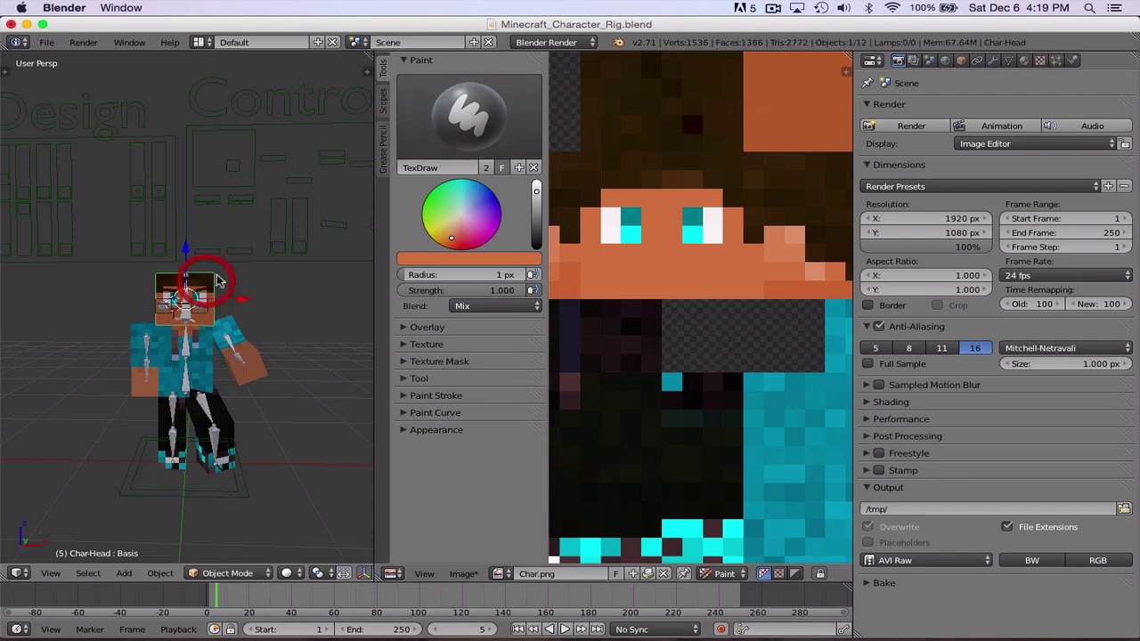
left_click(84, 42)
left_click(114, 61)
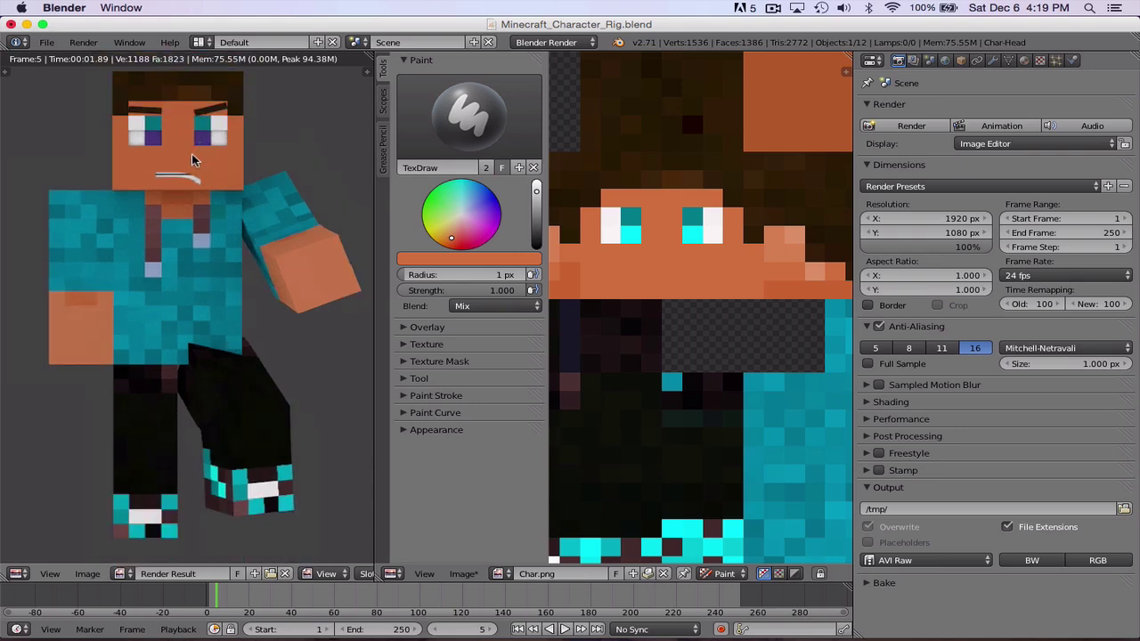
Return to the 3D View and open the Eyes material of the Char-Head mesh
left_click(25, 563)
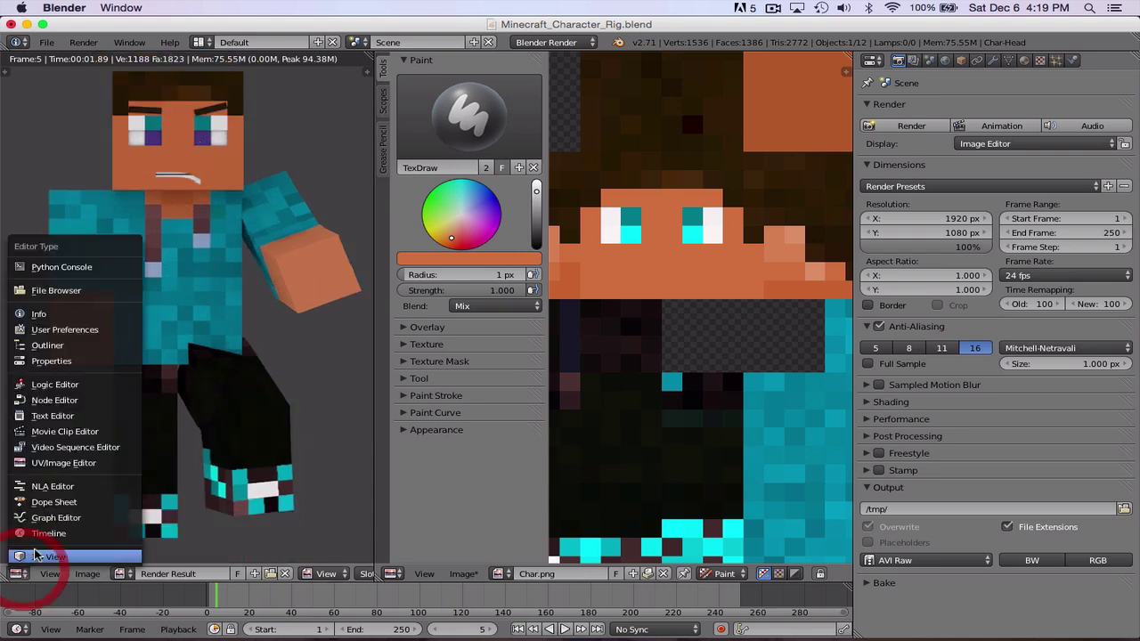
left_click(40, 572)
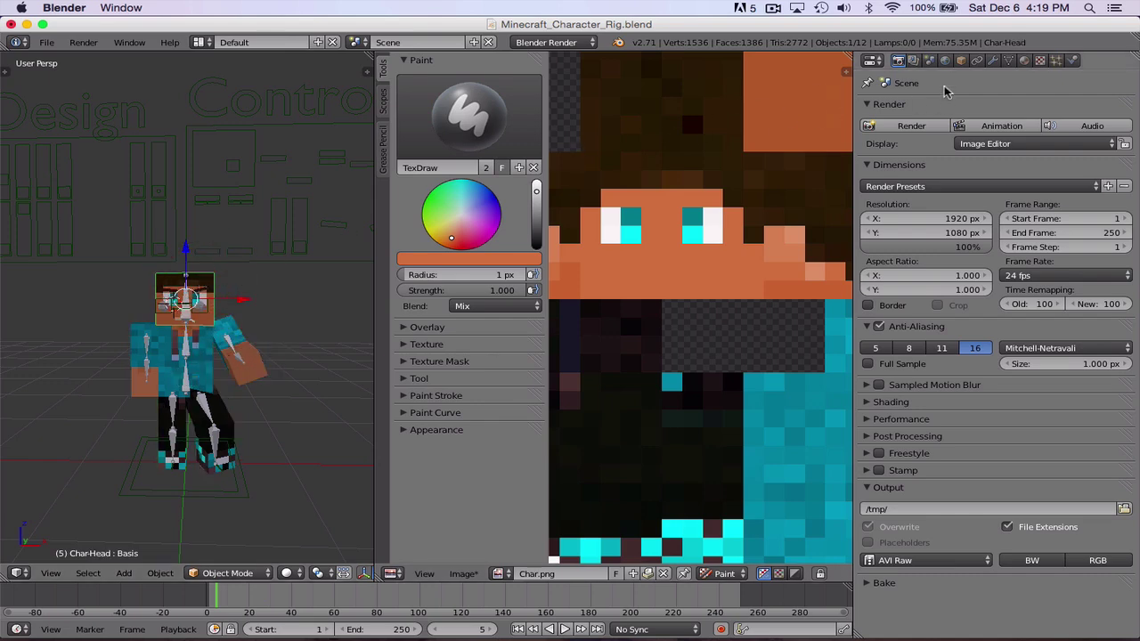
left_click(977, 61)
left_click(1024, 60)
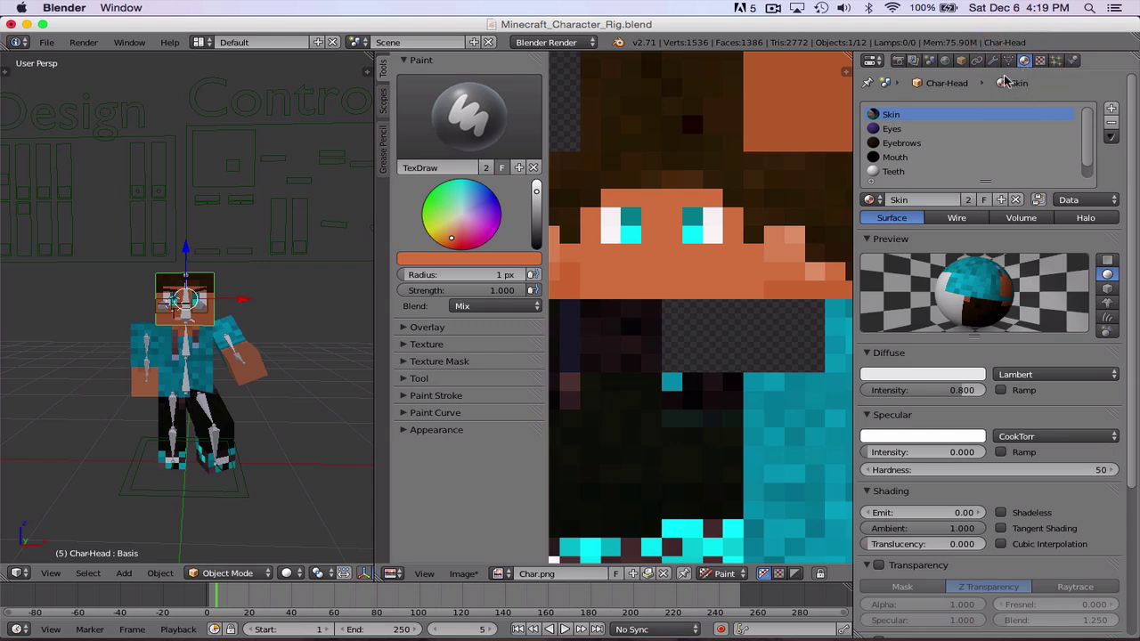
left_click(894, 129)
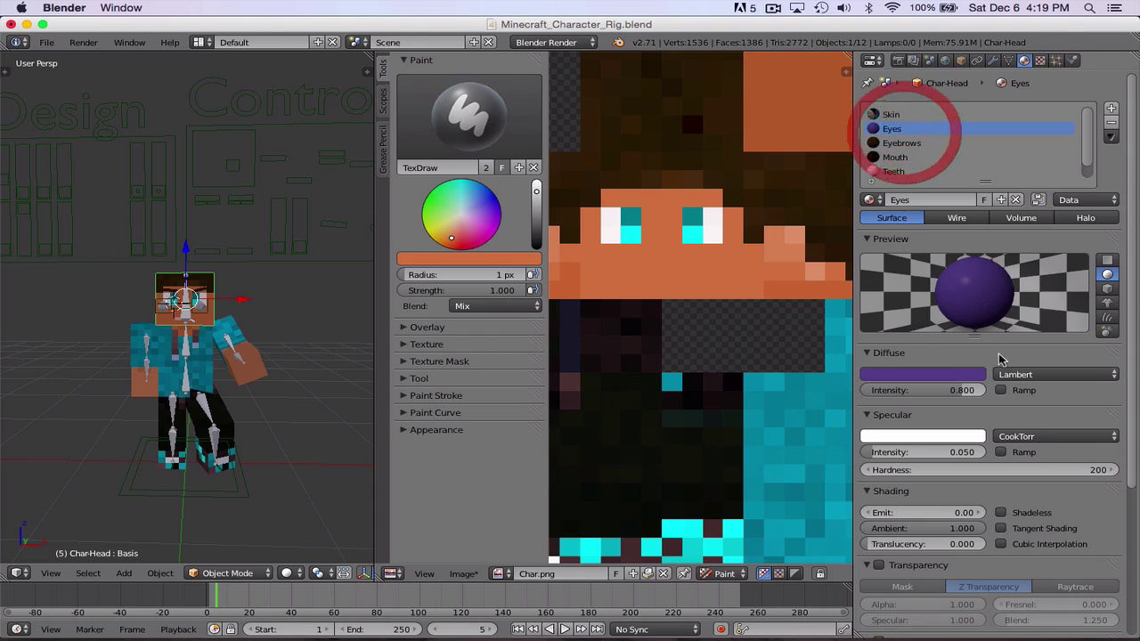
Set the Eyes material's diffuse colour to black and render the image
left_click(966, 375)
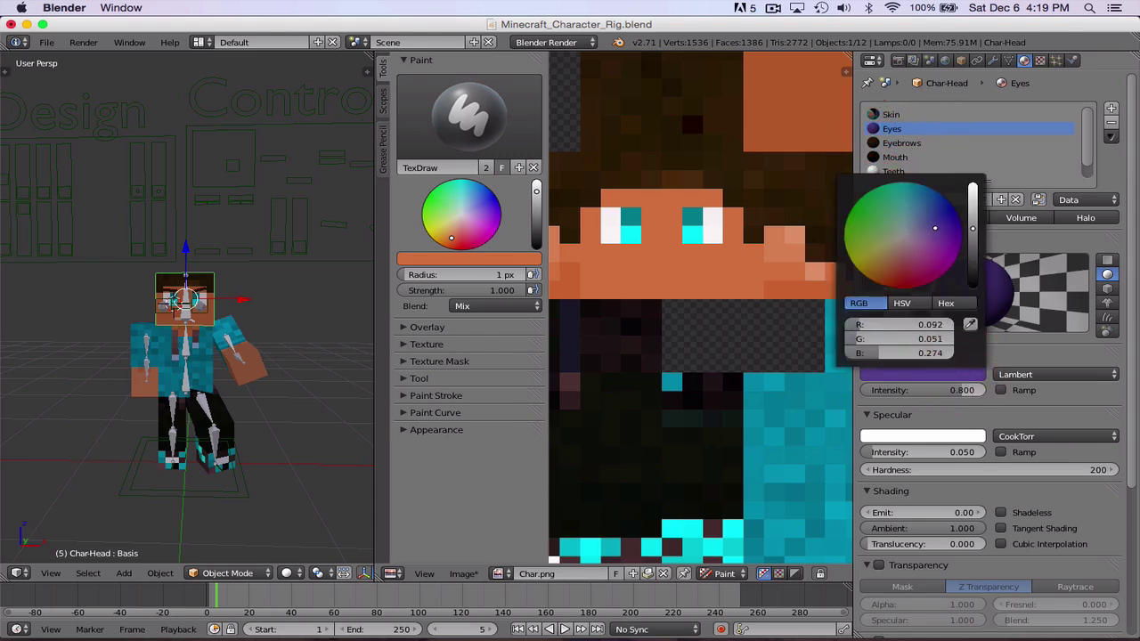
left_click_drag(972, 232, 972, 285)
left_click(82, 42)
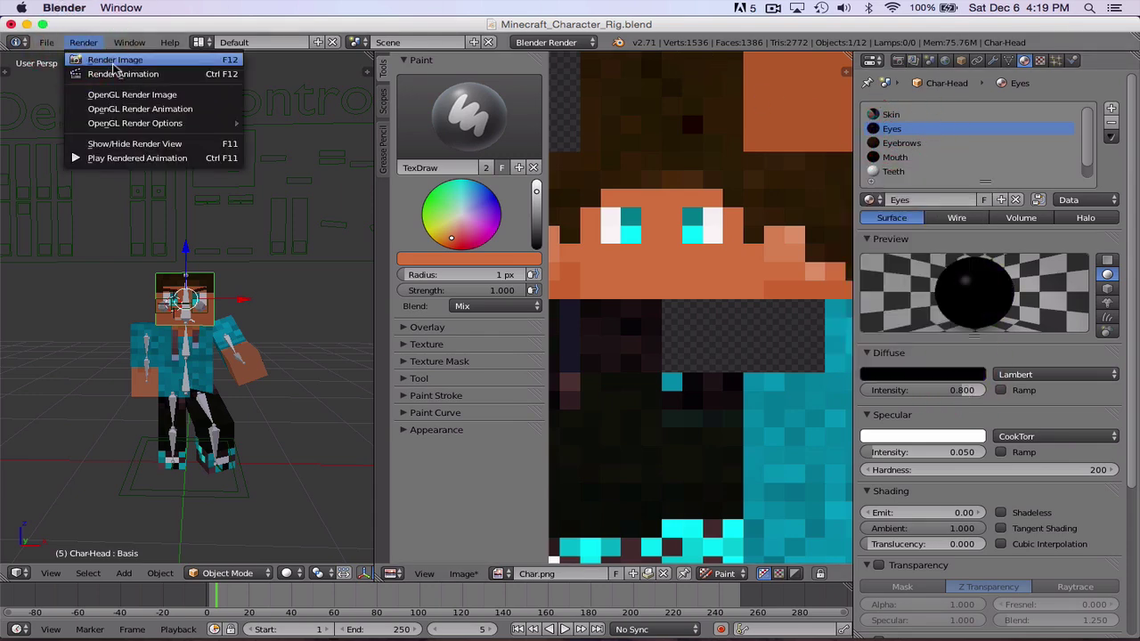
left_click(114, 61)
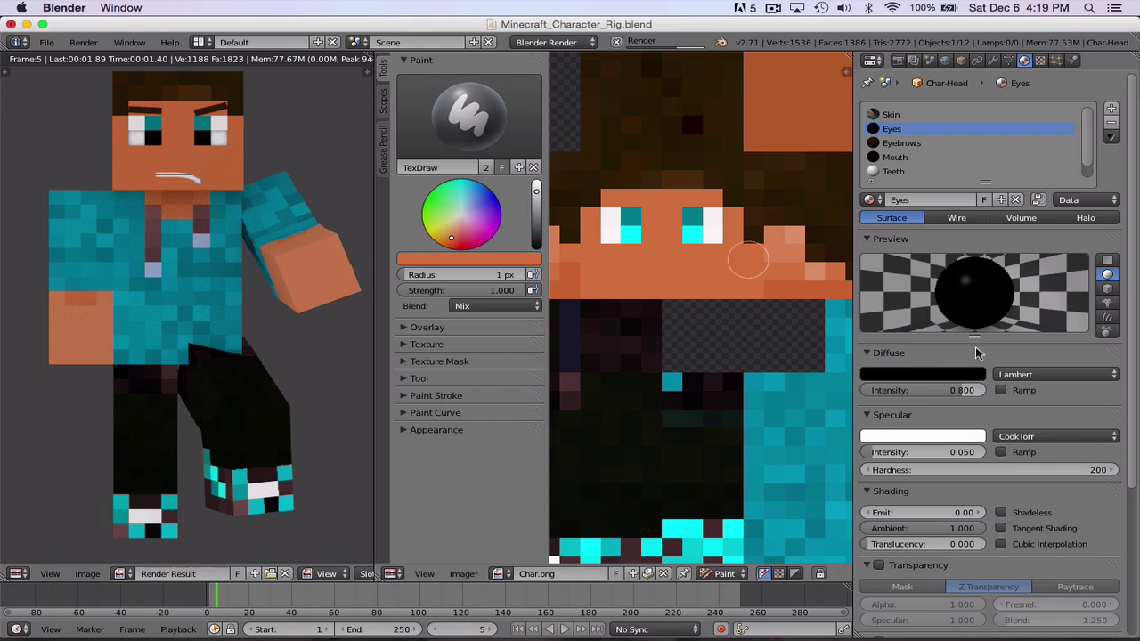
Sample the bright cyan eye pixel of the skin texture as the Eyes material's diffuse colour and render the image
left_click(948, 375)
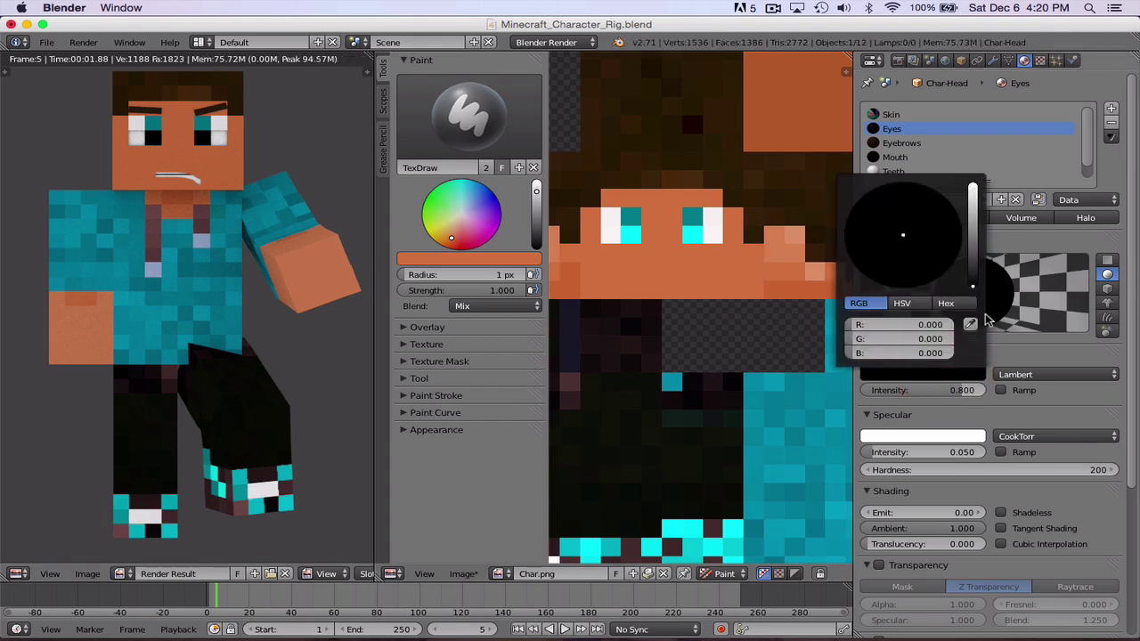
left_click(970, 325)
left_click(698, 230)
left_click(80, 42)
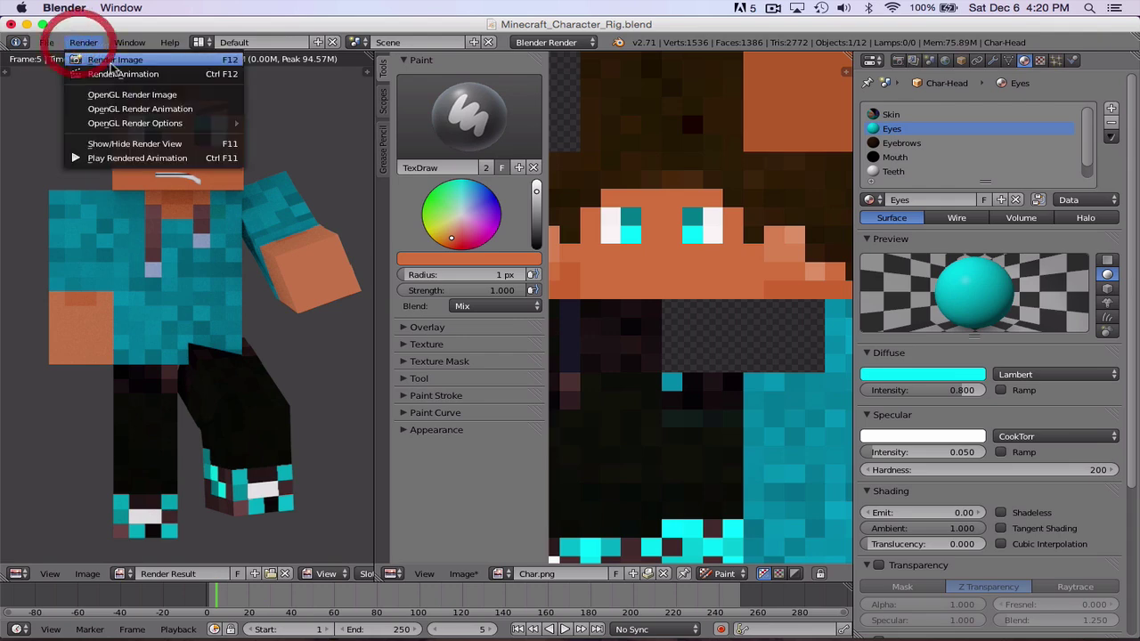
left_click(125, 58)
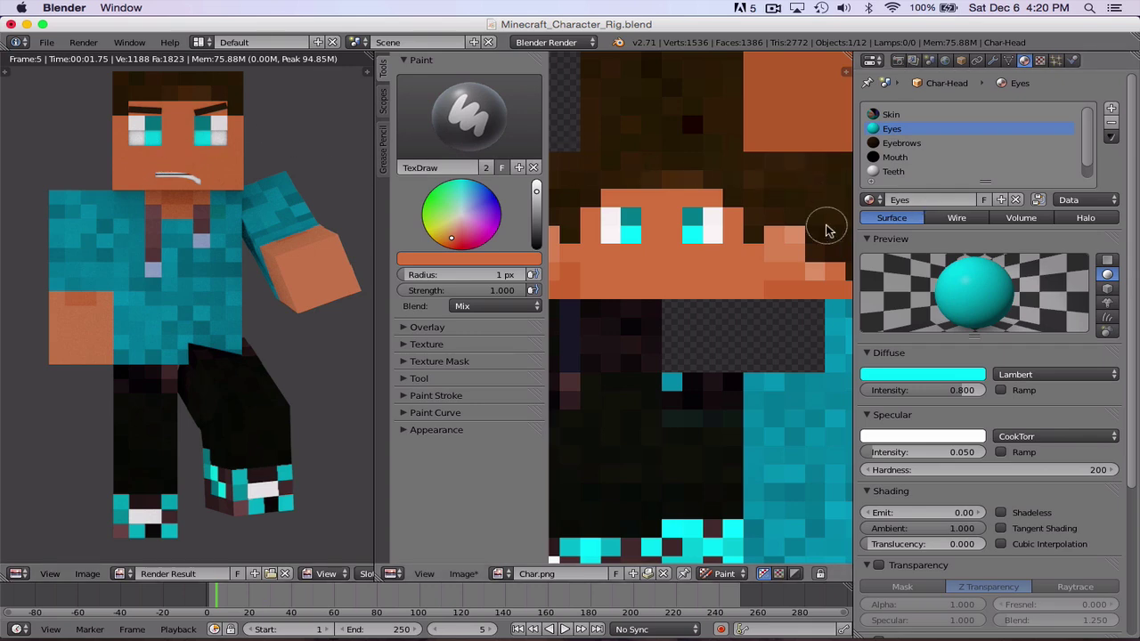
Set the Eyebrows material's diffuse colour by sampling a near-black pixel from the trousers area of the skin texture
left_click(908, 143)
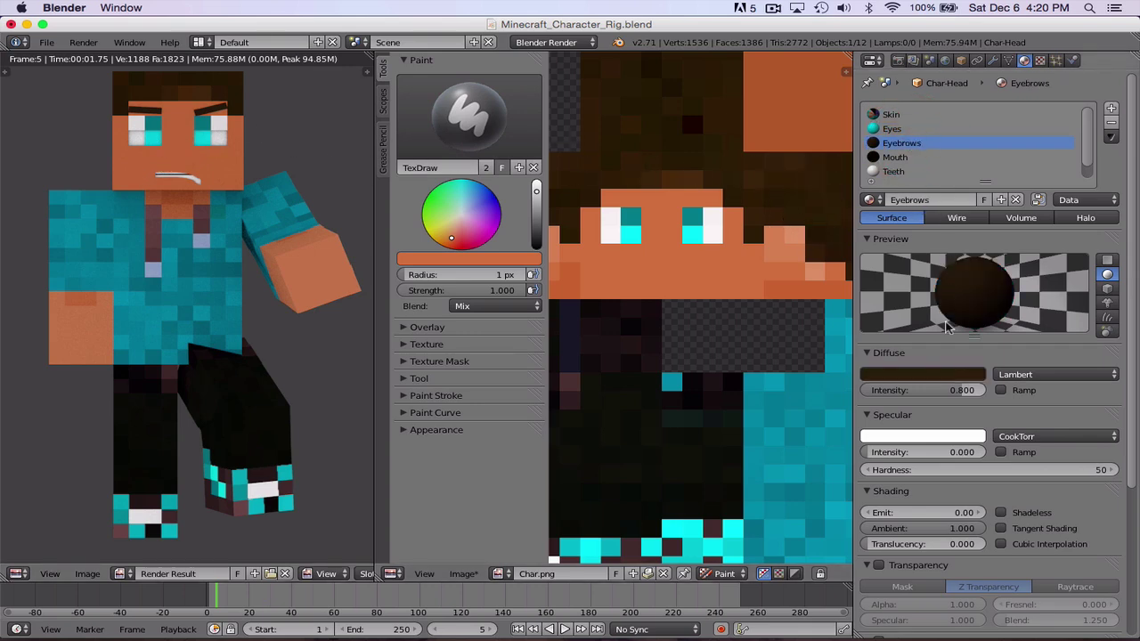
left_click(937, 376)
left_click(971, 325)
left_click(697, 468)
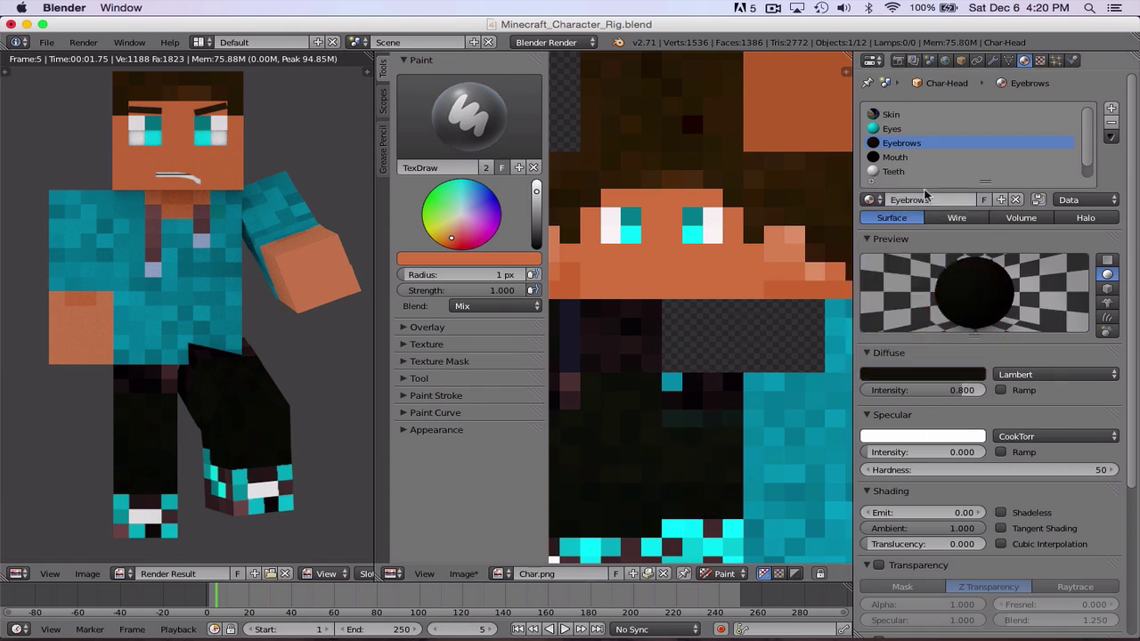
Set the Teeth material's diffuse colour to bright yellow
left_click(918, 172)
left_click(951, 371)
left_click(851, 258)
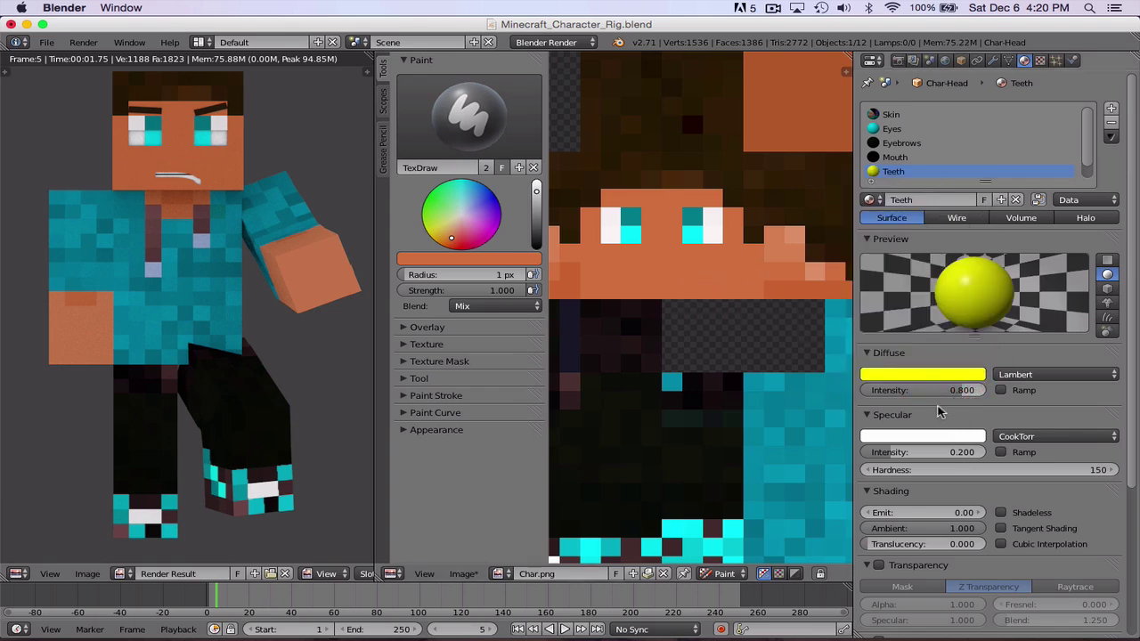
Set the Eyes:White material's diffuse colour to red and render the image
scroll(905, 164, "down", 1)
left_click(905, 172)
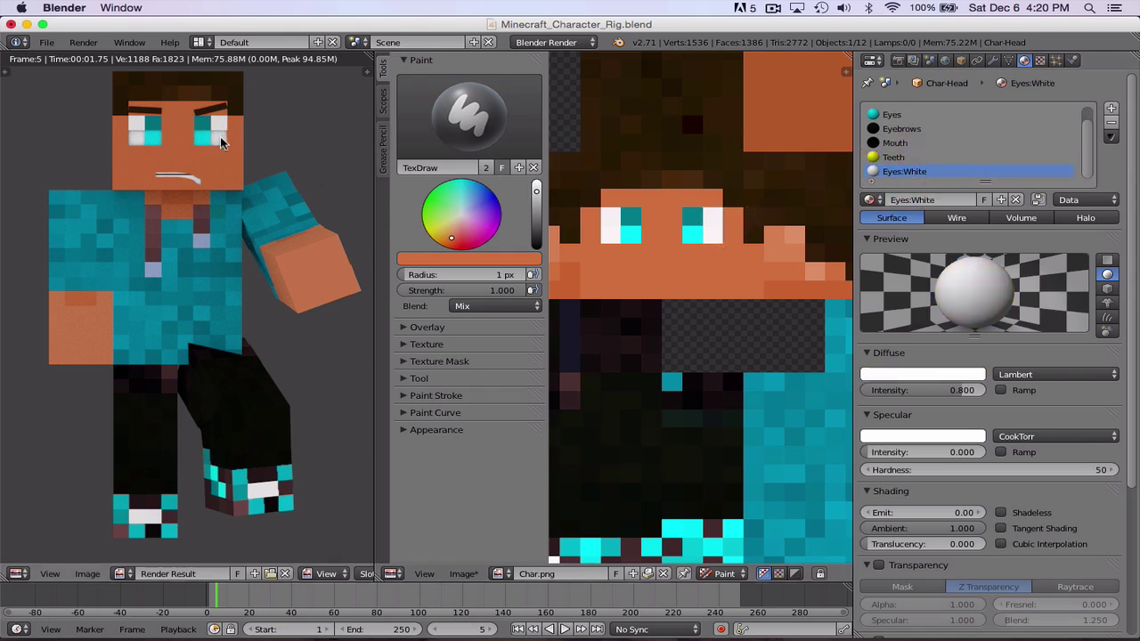
left_click(901, 378)
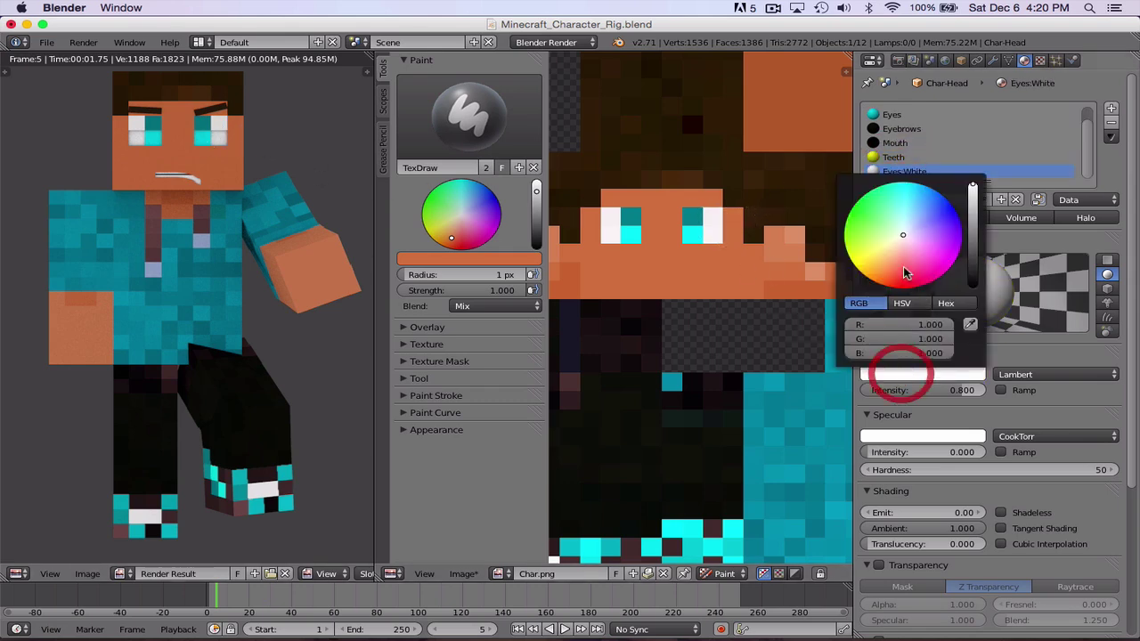
left_click(903, 289)
left_click(85, 41)
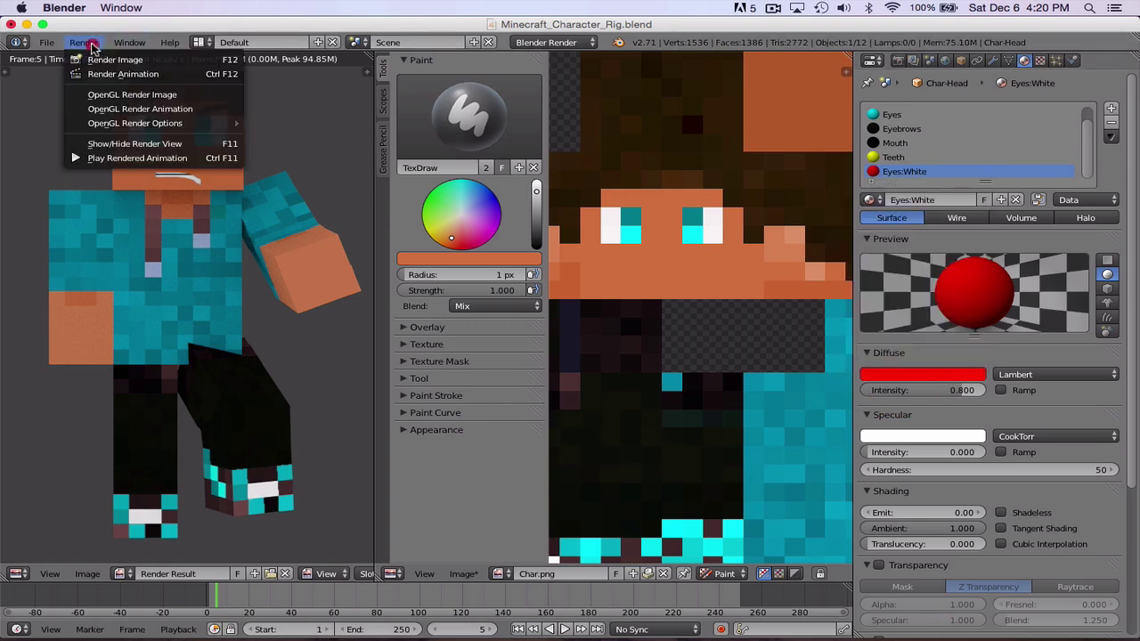
left_click(107, 56)
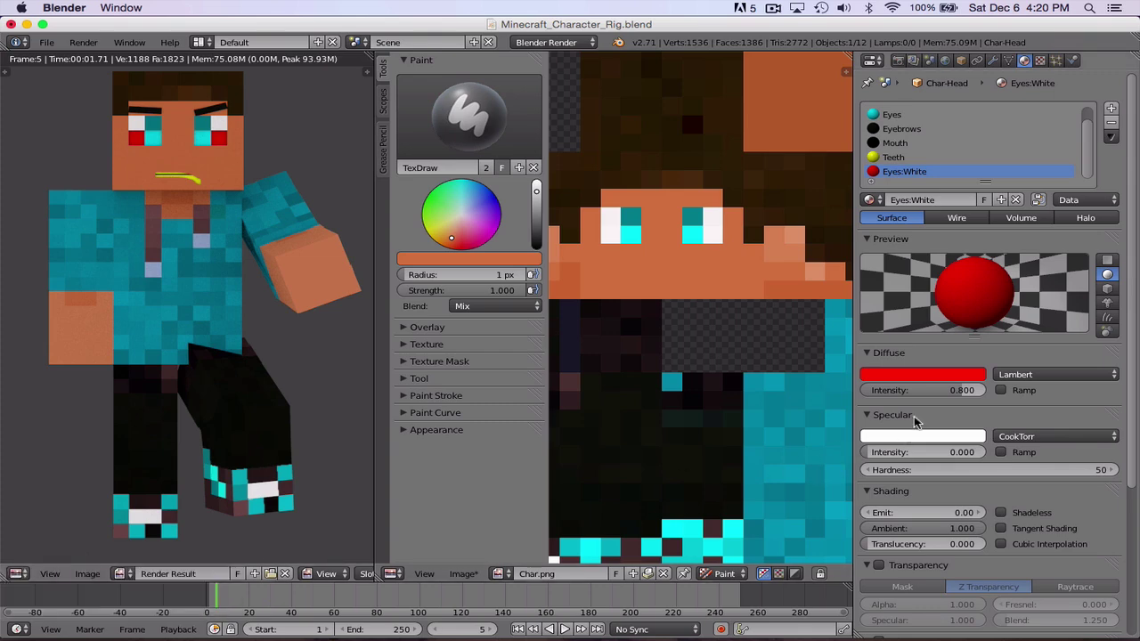
Set the Eyes:White material's diffuse colour back to white and render the image again
left_click(942, 374)
left_click_drag(902, 265, 903, 230)
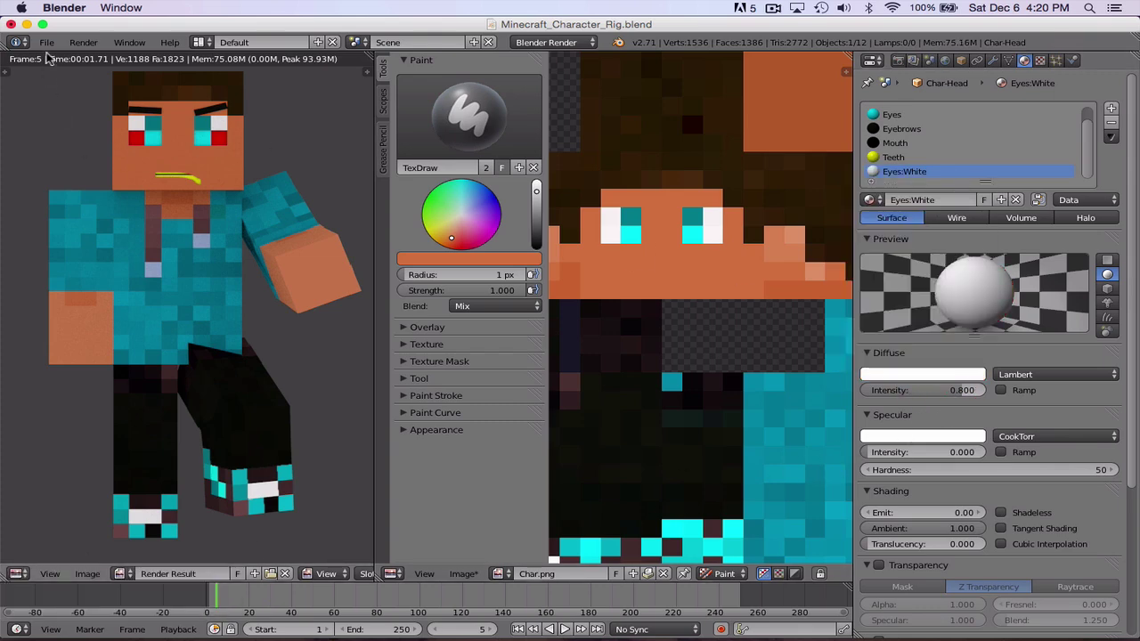
left_click(83, 42)
left_click(107, 58)
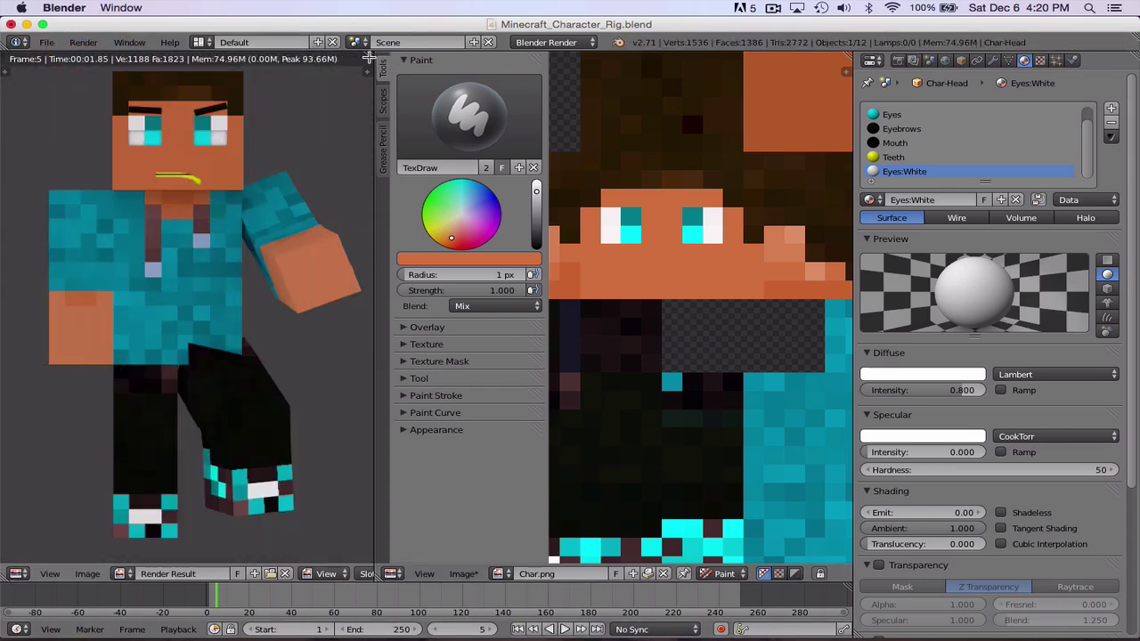
Merge the texture image editor into the main view area and show the character in the 3D View
left_click_drag(438, 76, 668, 96)
left_click(22, 568)
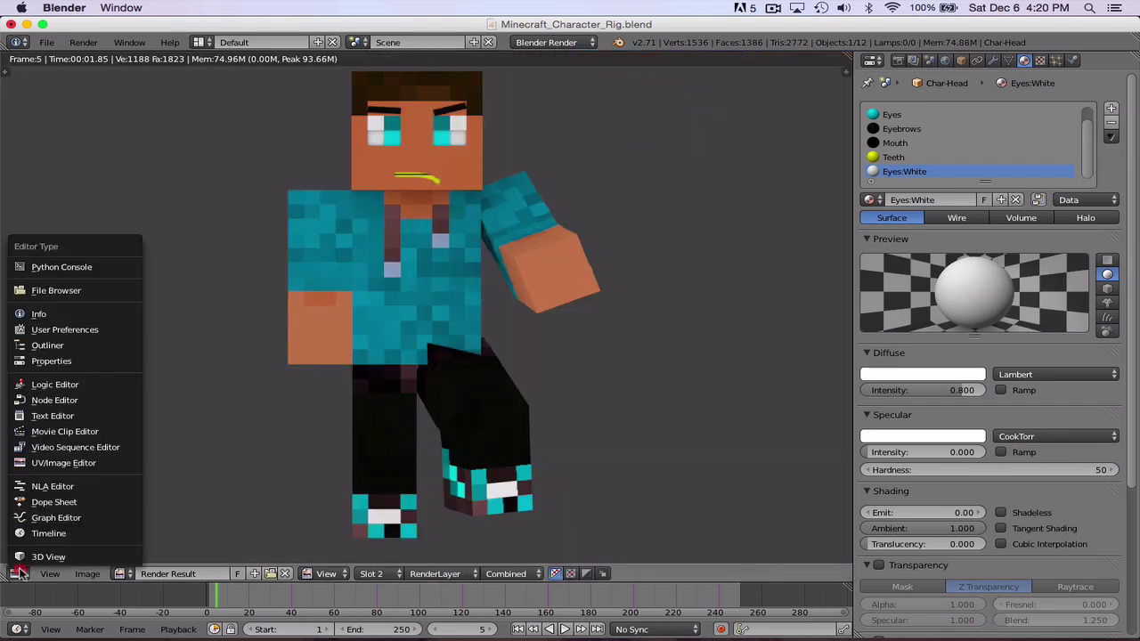
left_click(46, 556)
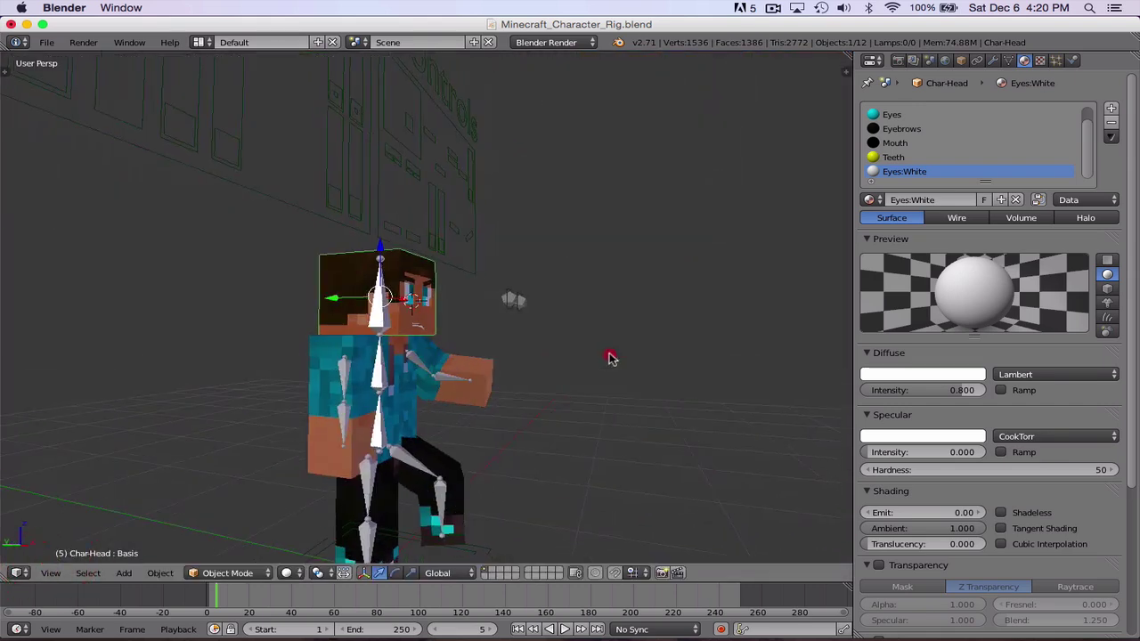
middle_click_drag(608, 362, 367, 378)
Render the image and examine the character's eyes and mouth up close
left_click(83, 42)
left_click(134, 57)
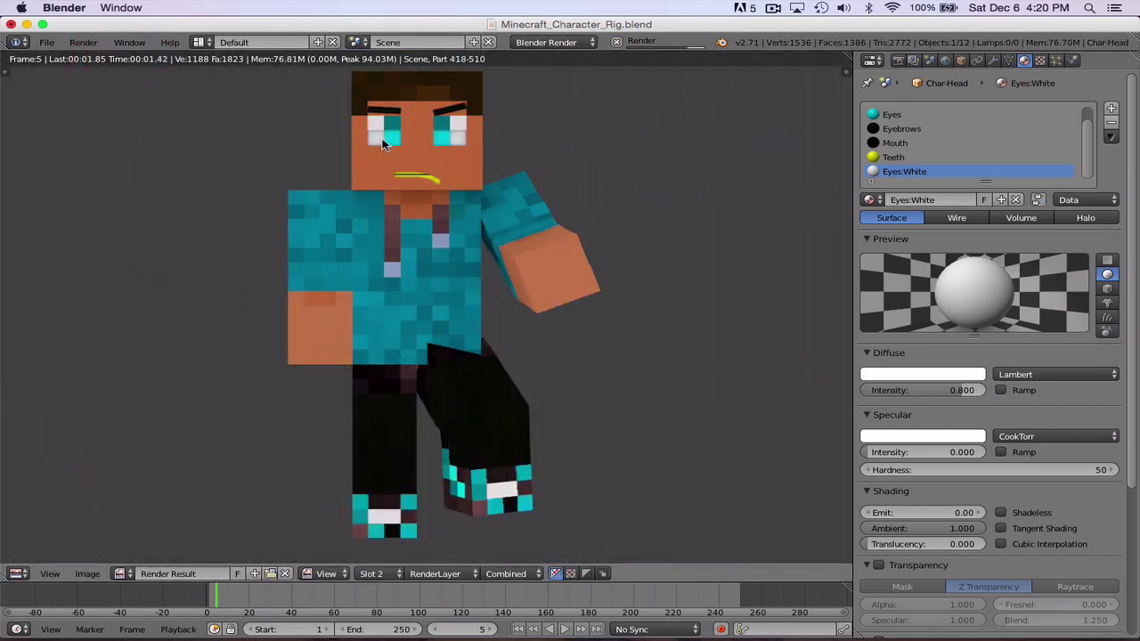
scroll(393, 115, "up", 6)
middle_click_drag(393, 115, 473, 559)
middle_click_drag(473, 56, 533, 100)
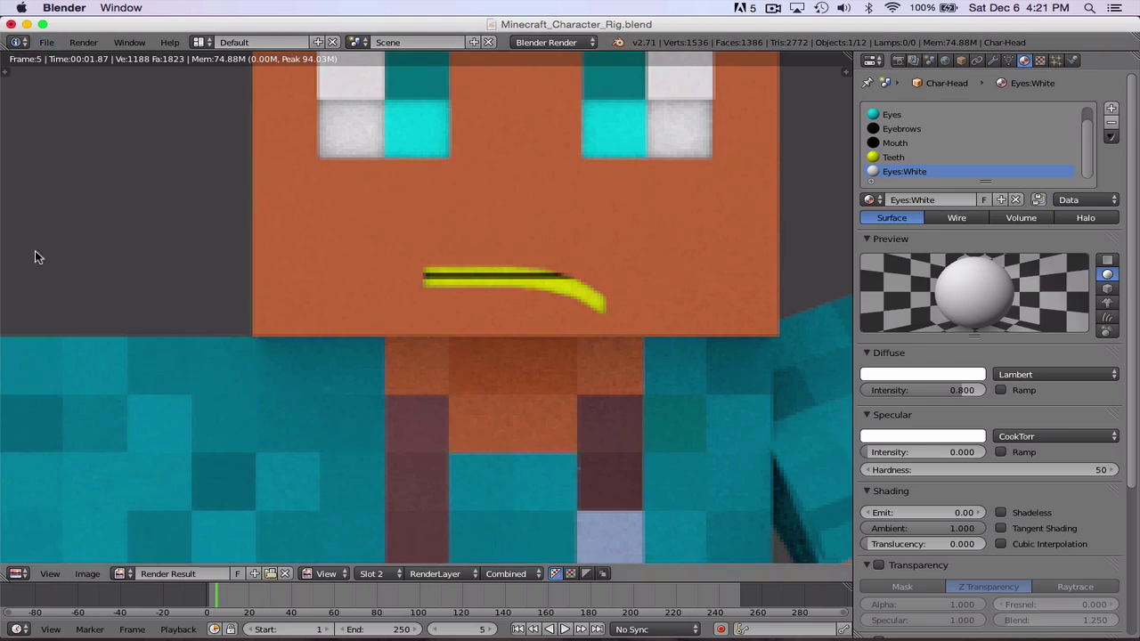
Show the character in the 3D View, raise the Face-Flat slider on the Design board and render the image
left_click(17, 573)
left_click(17, 573)
left_click(35, 570)
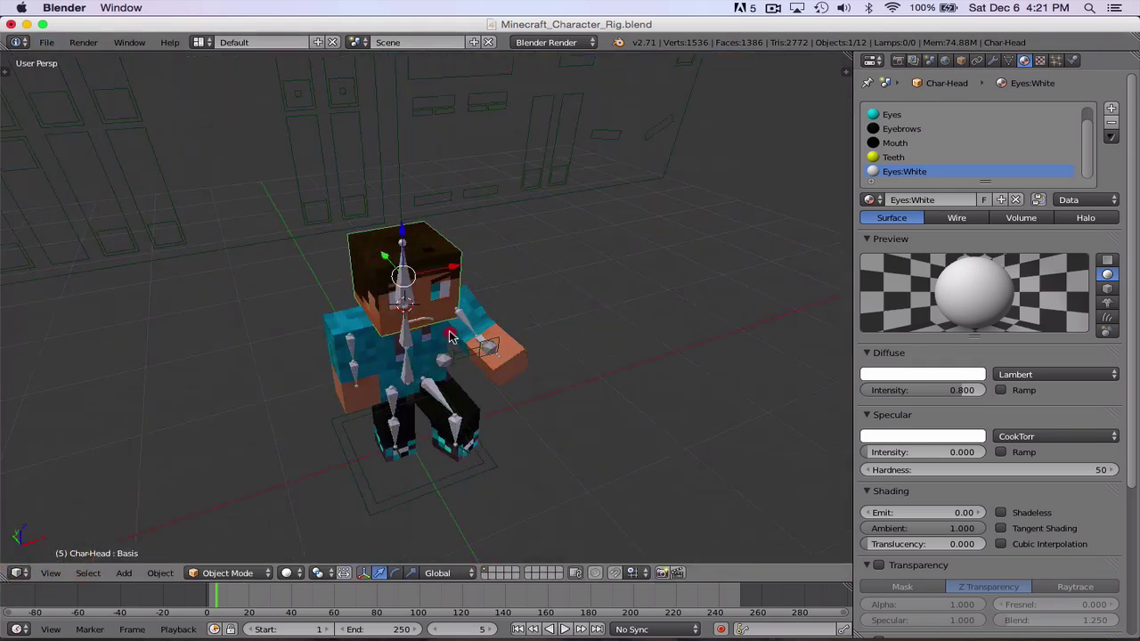
middle_click_drag(450, 337, 227, 194)
right_click(224, 191)
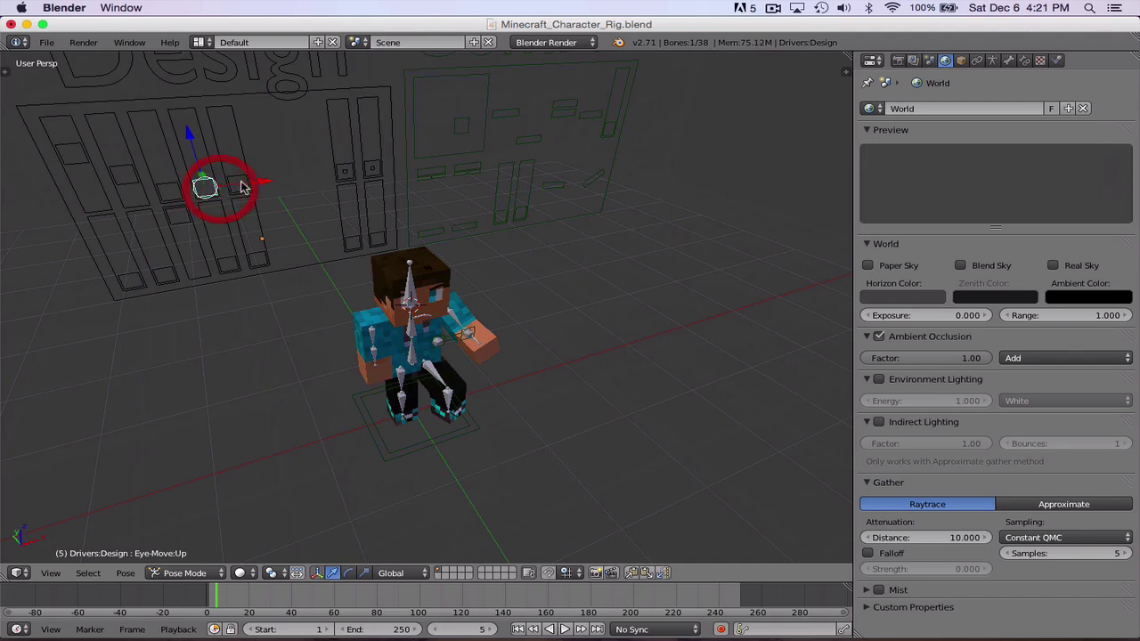
right_click(228, 265)
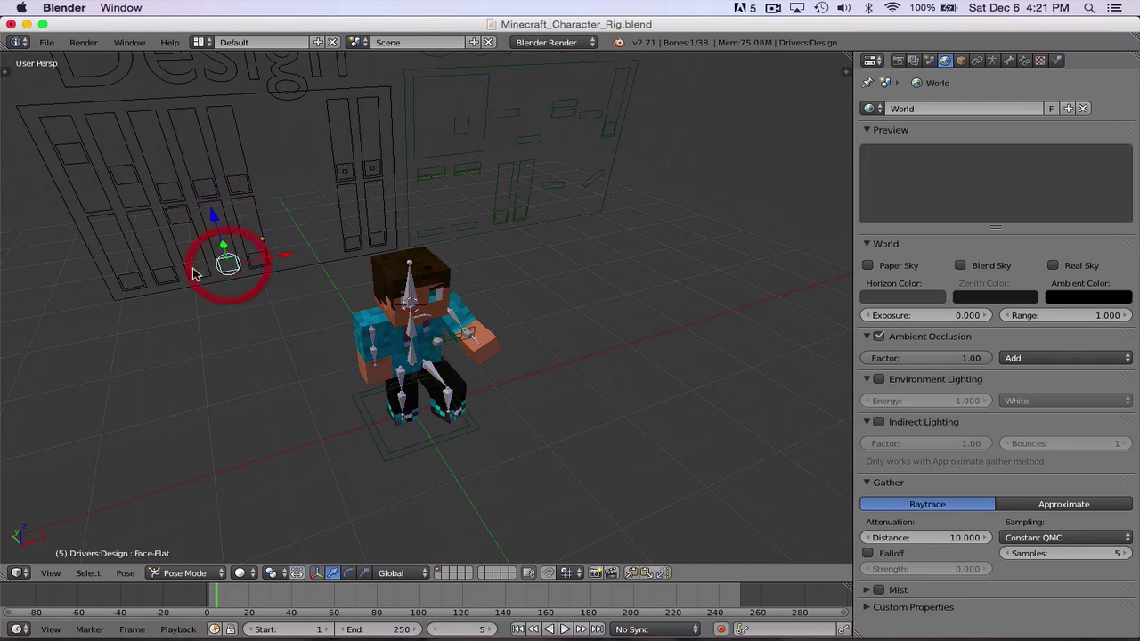
key("g")
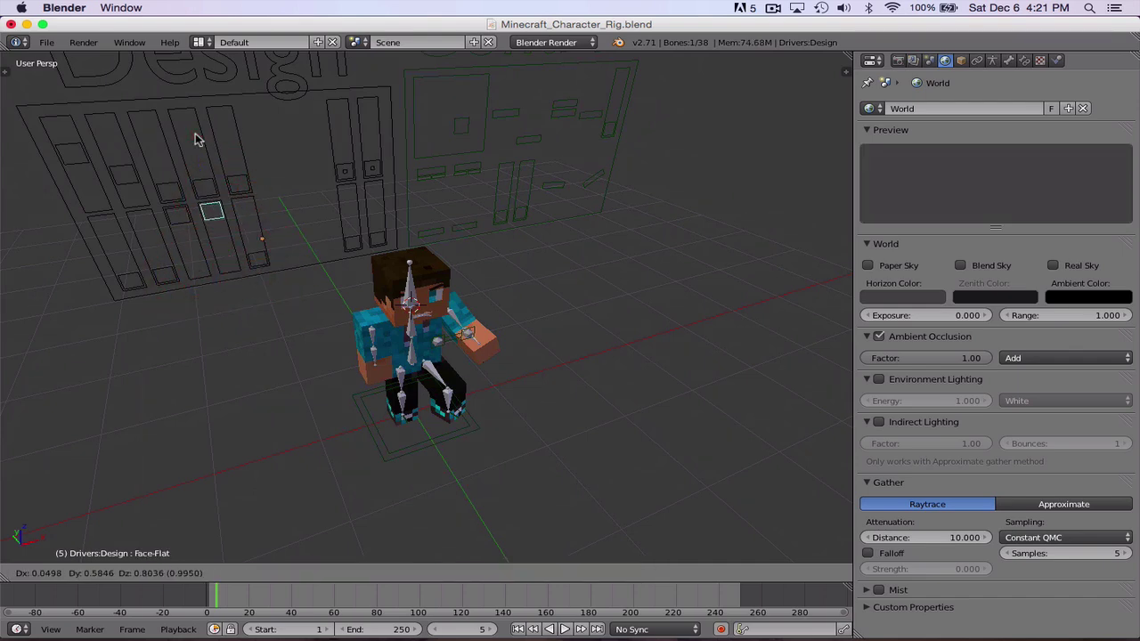
left_click(198, 140)
left_click(83, 42)
left_click(122, 57)
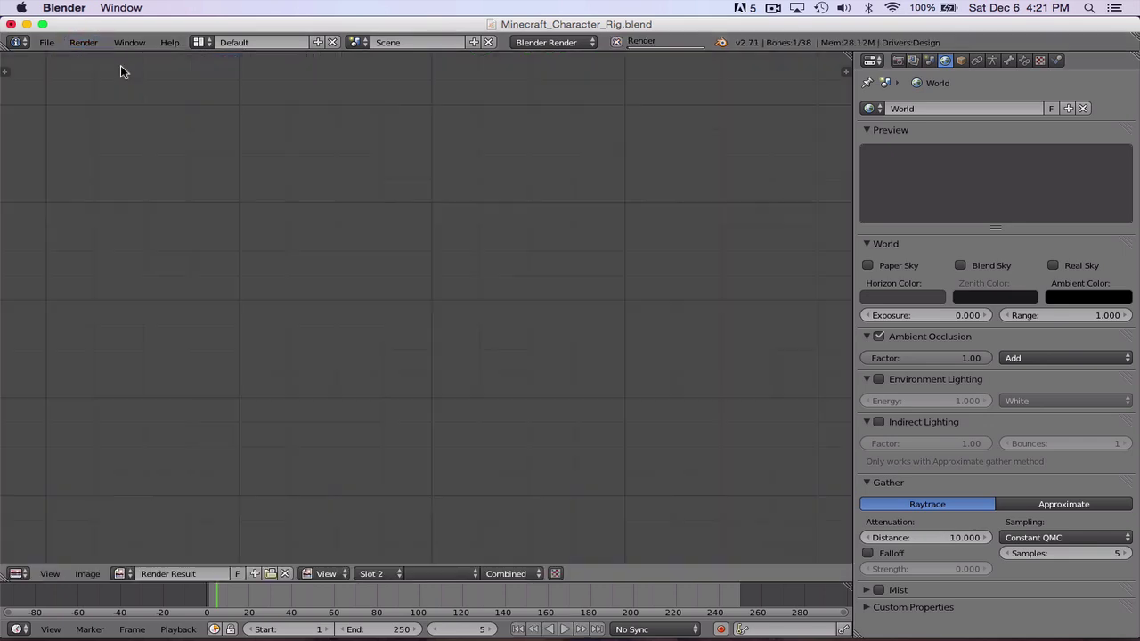
middle_click_drag(512, 133, 402, 240)
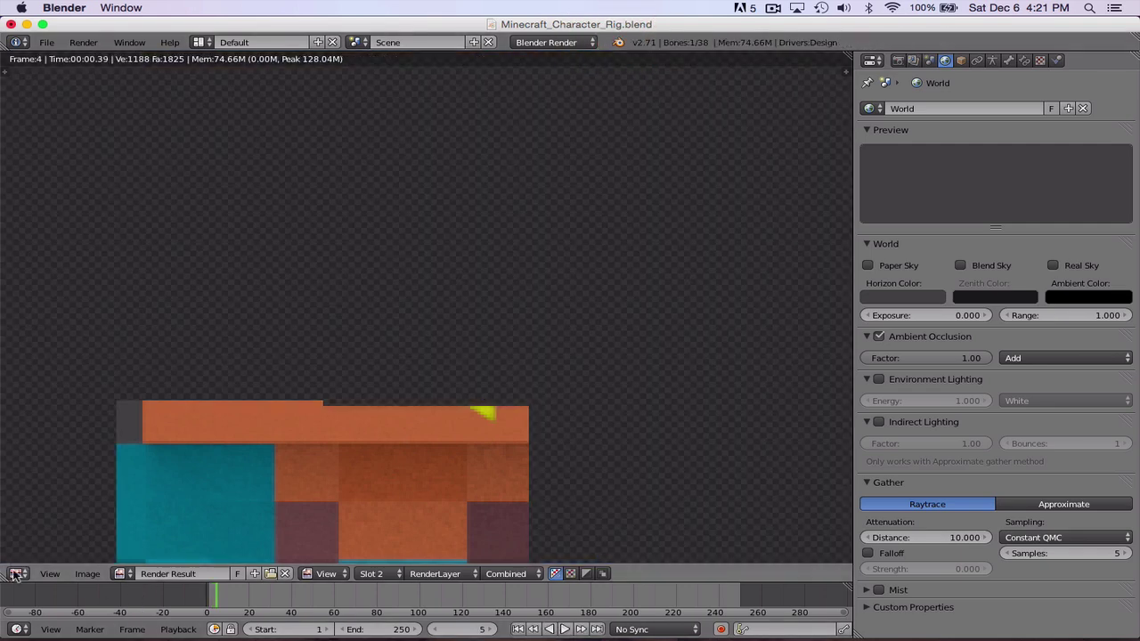
Sample the white of the character's eye as the Eyes:White material's diffuse colour and render the image
left_click(16, 574)
left_click(49, 557)
right_click(443, 280)
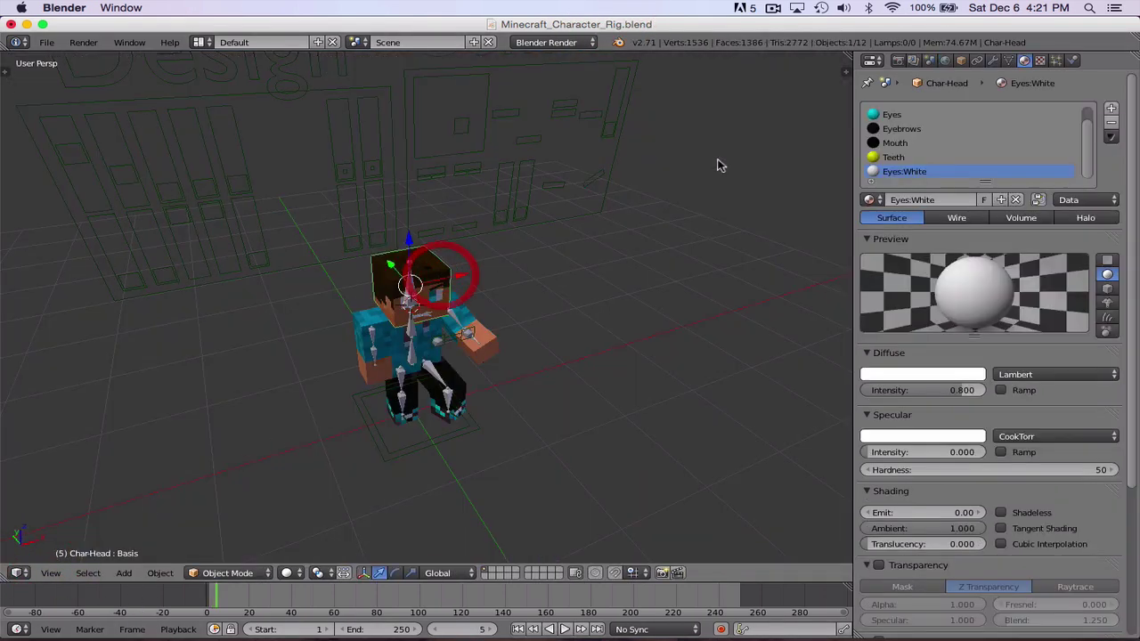
middle_click_drag(570, 335, 458, 306)
scroll(484, 302, "up", 9)
left_click(895, 375)
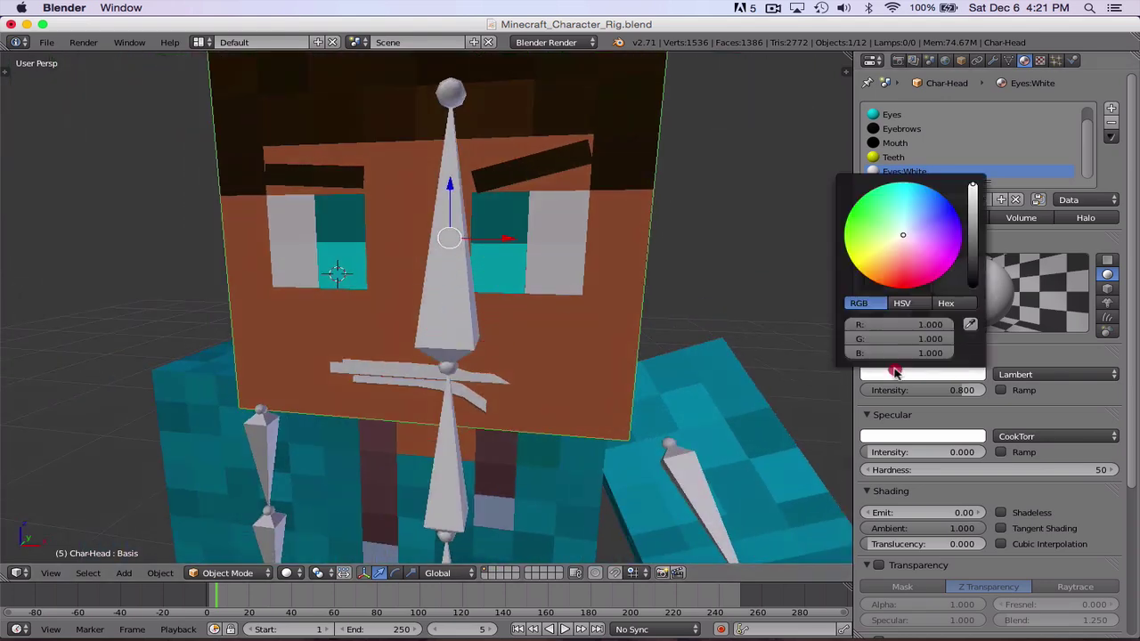
left_click(970, 325)
left_click(566, 243)
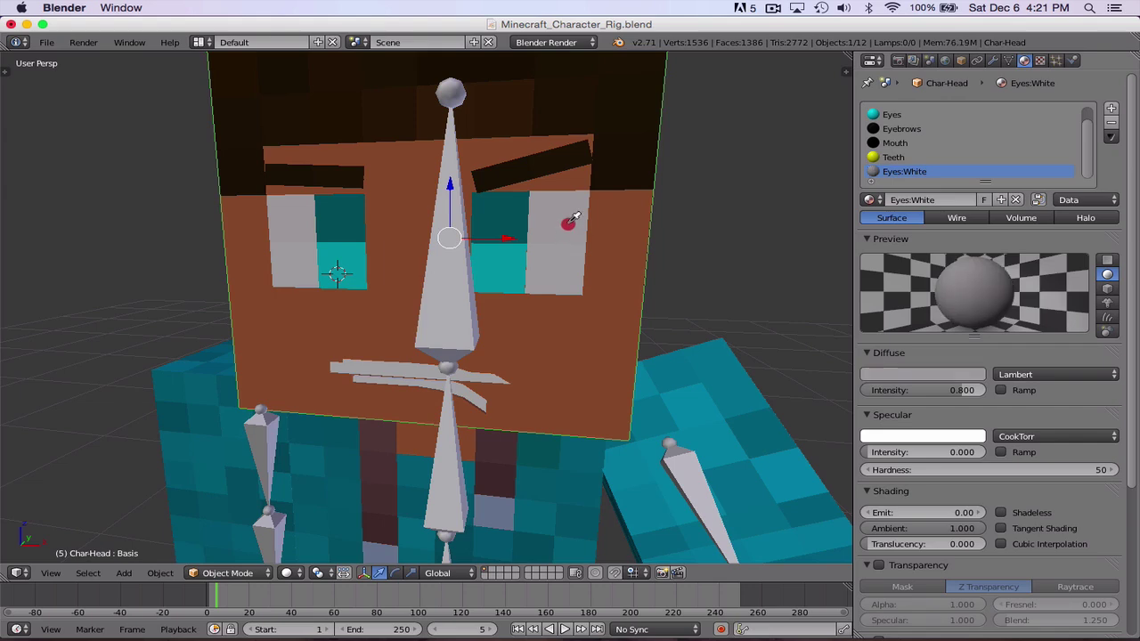
left_click(84, 42)
left_click(100, 56)
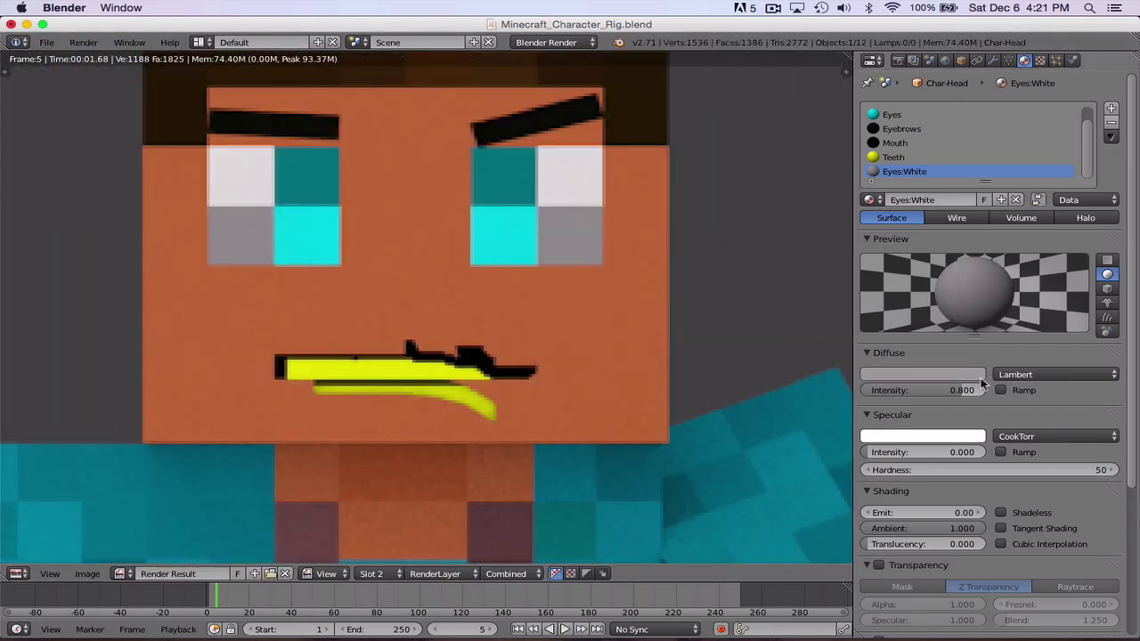
Brighten the Eyes:White material's diffuse colour to near white and render the image again
left_click(976, 375)
left_click_drag(975, 224, 973, 189)
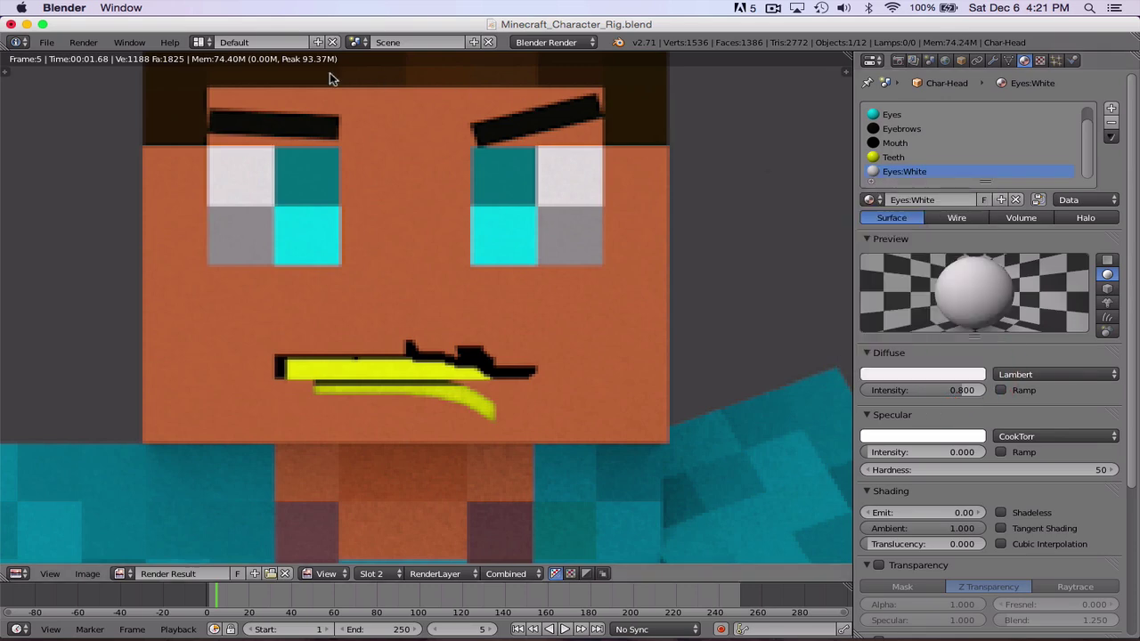
left_click(102, 44)
left_click(127, 63)
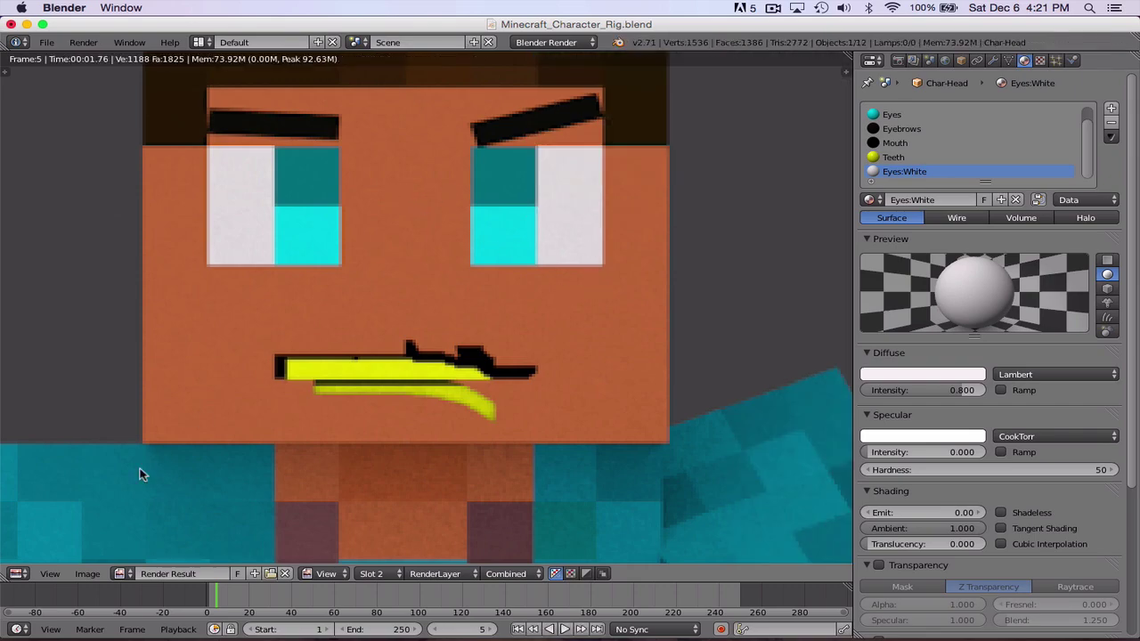
Return to the 3D View and lower the Face-Flat slider to the end of its track on the Design board
left_click(17, 573)
left_click(48, 554)
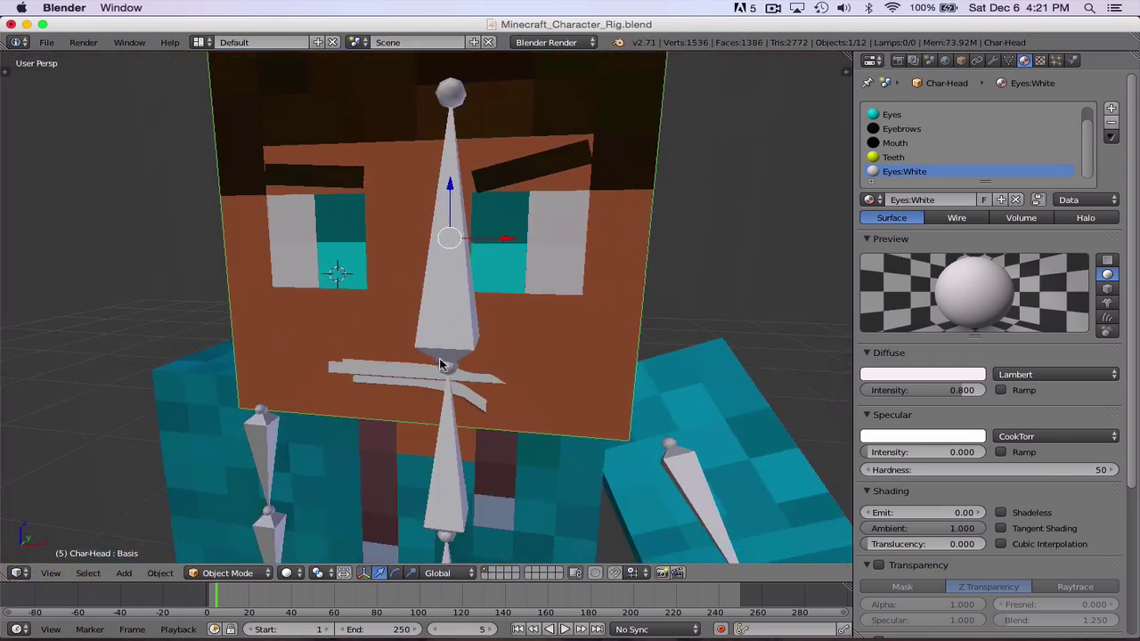
scroll(440, 358, "down", 4)
middle_click_drag(439, 358, 552, 352)
right_click(181, 178)
key("g")
left_click(190, 371)
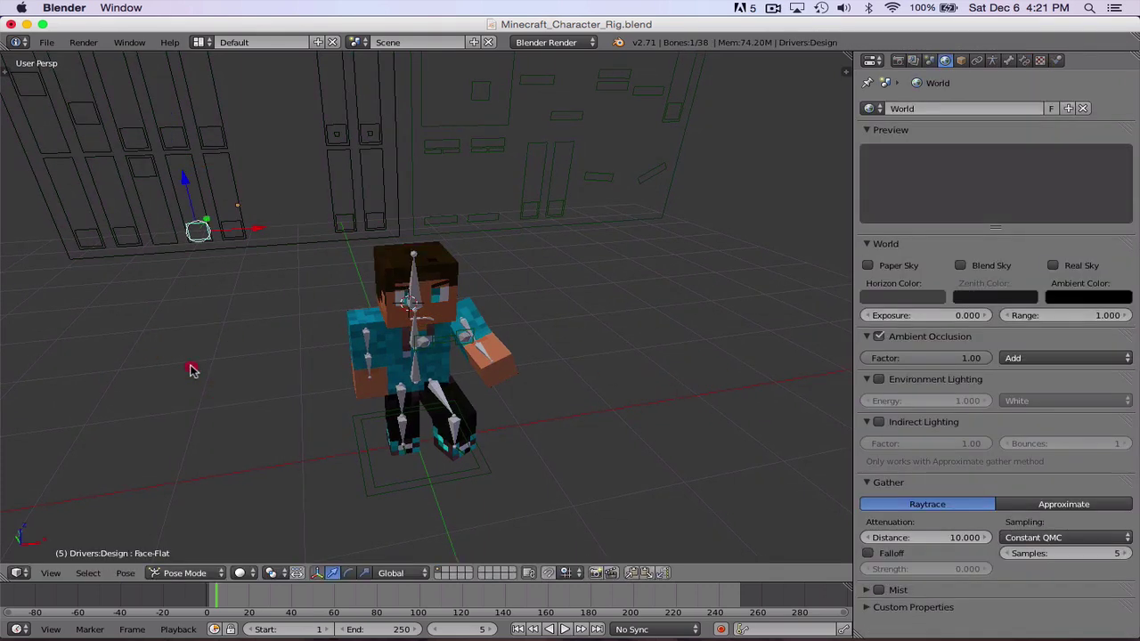
Raise the Eye-Move:Up slider on the Design board to its upper end and render the image
left_click_drag(175, 143, 173, 109)
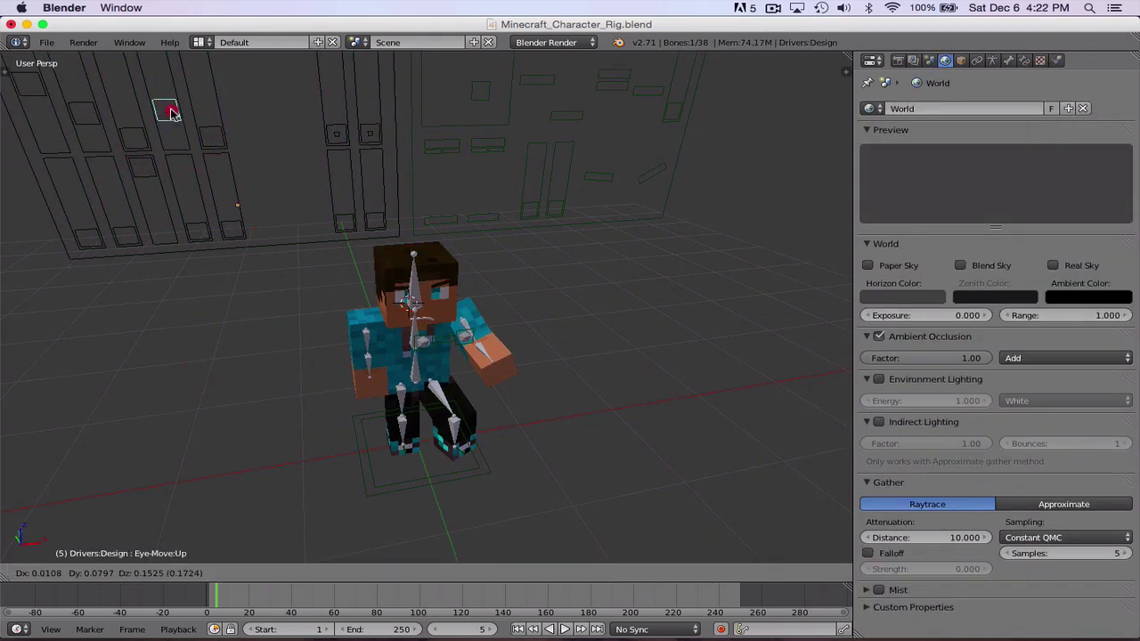
left_click(173, 521)
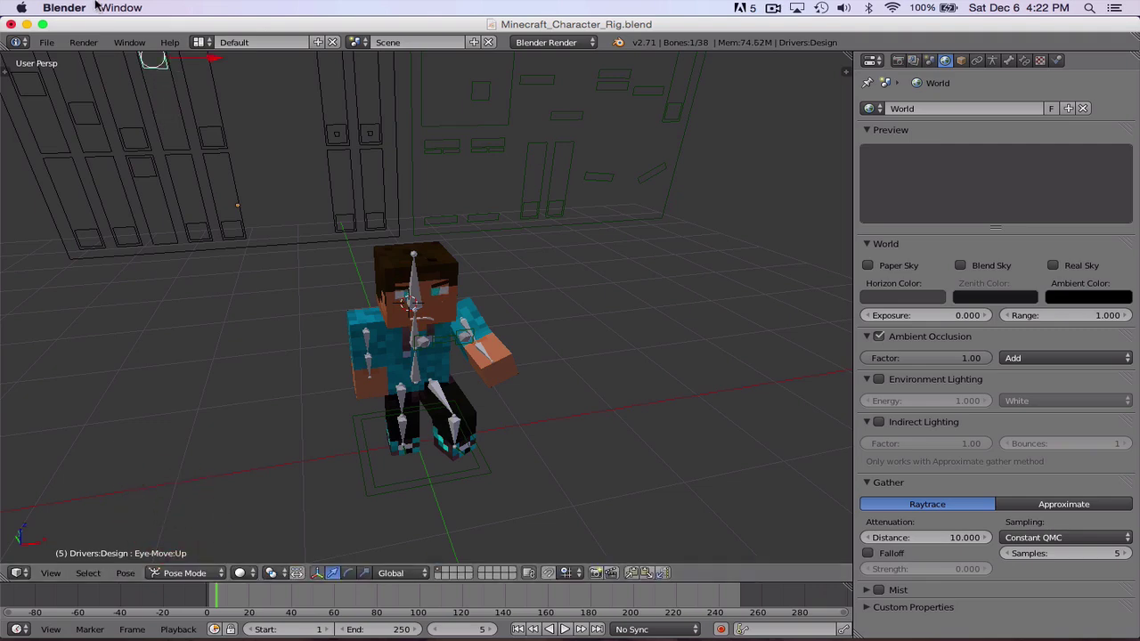
left_click(83, 42)
left_click(103, 61)
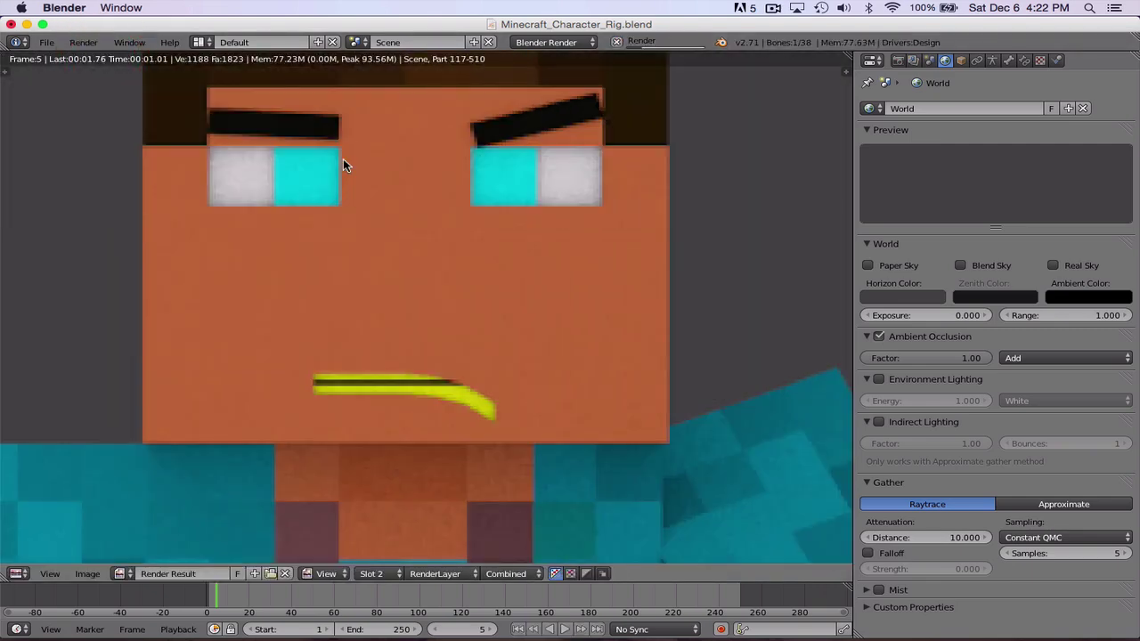
Return to the 3D View and lower the Eye-Move:Up slider back to its starting position
left_click(14, 573)
left_click(36, 555)
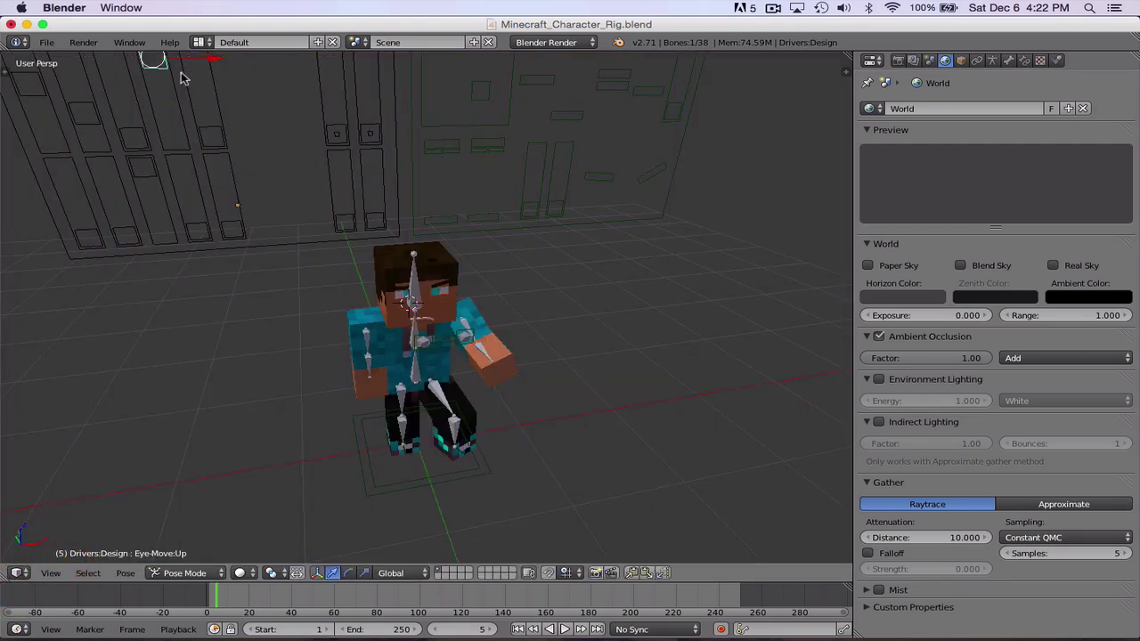
key("g")
left_click(175, 258)
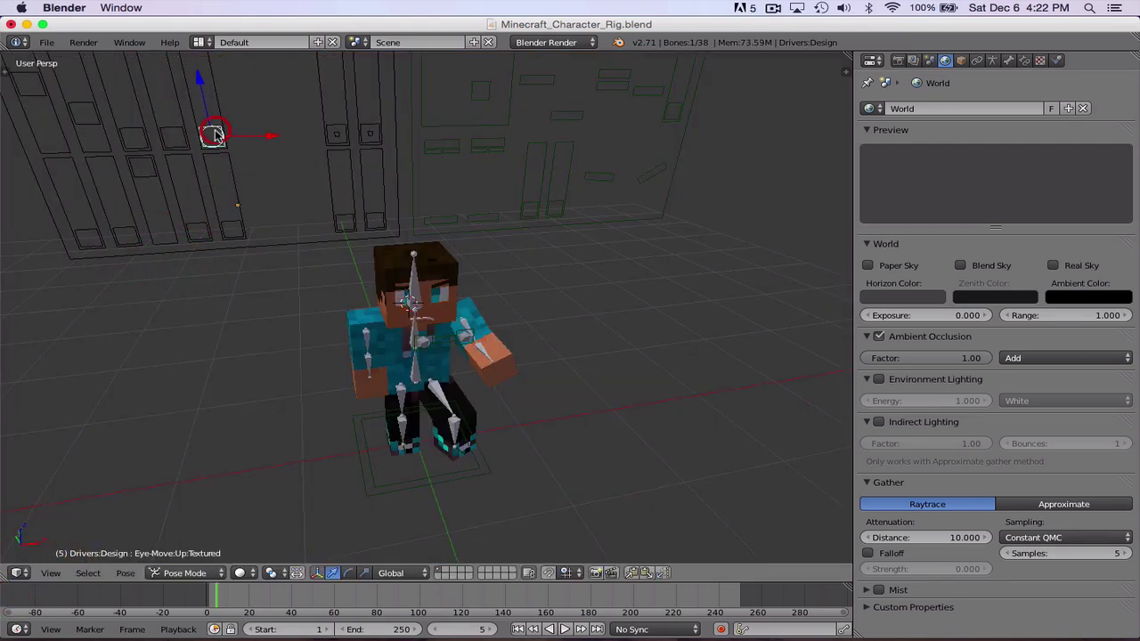
Raise the Eye-Move:Up:Textured slider on the Design board and render the image
key("g")
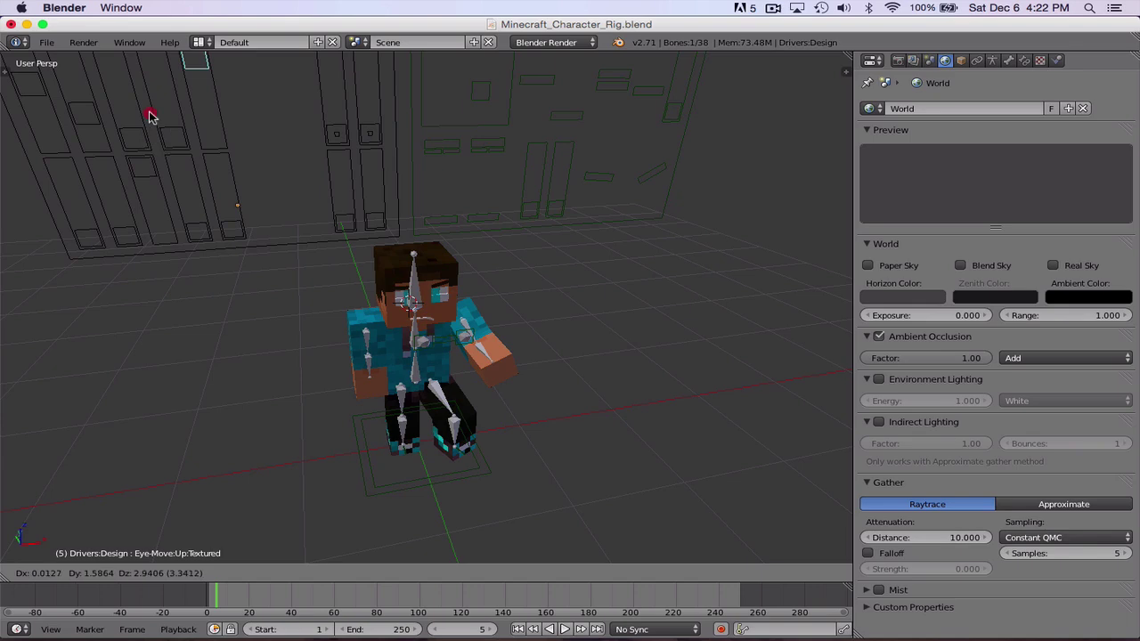
left_click(239, 144)
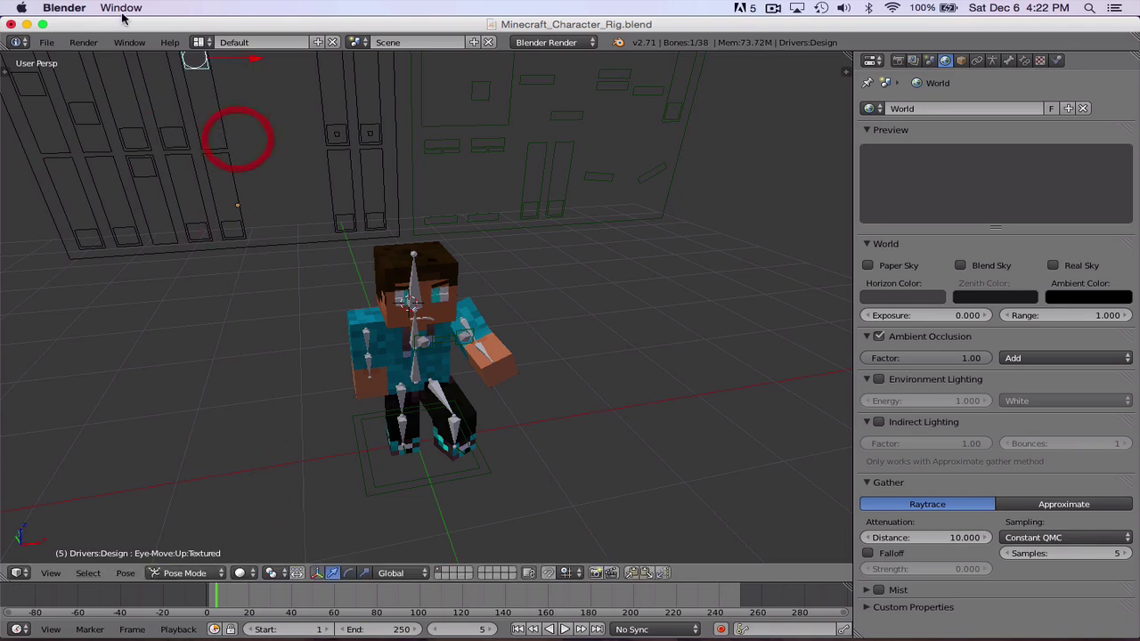
left_click(82, 41)
left_click(101, 59)
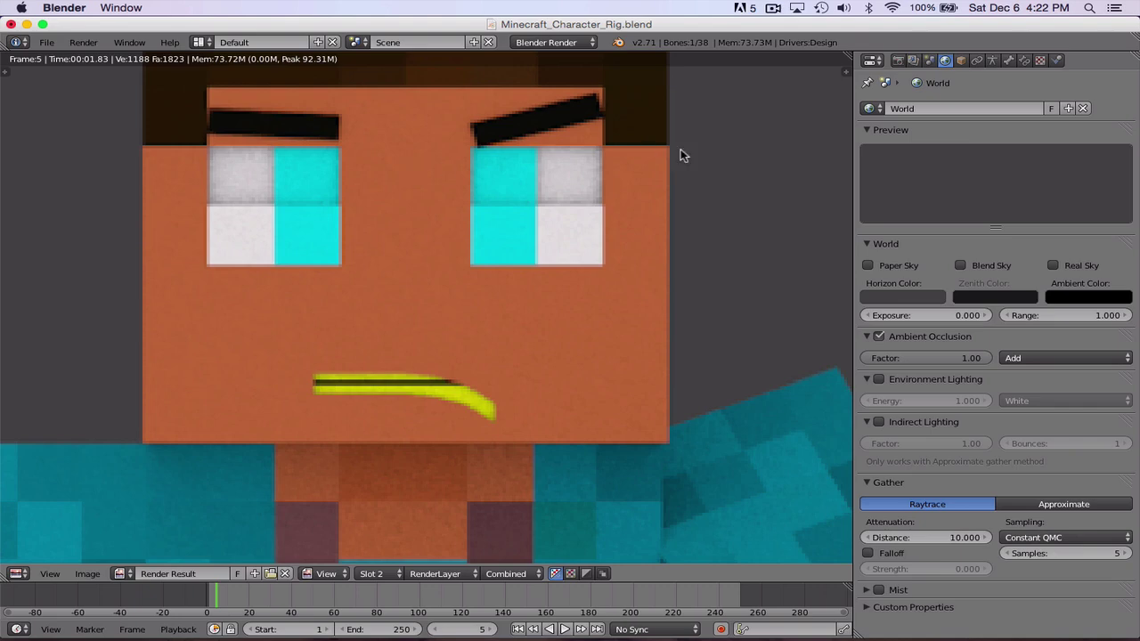
Go back to the 3D View and lower the Eye-Move:Up:Textured slider to its starting position
left_click(16, 574)
left_click(40, 550)
right_click(176, 131)
right_click_drag(196, 60, 204, 248)
left_click(247, 482)
Raise the Eye-Size:2x2 slider on the Design board and render the image
right_click(130, 133)
key("g")
left_click(96, 460)
left_click(83, 42)
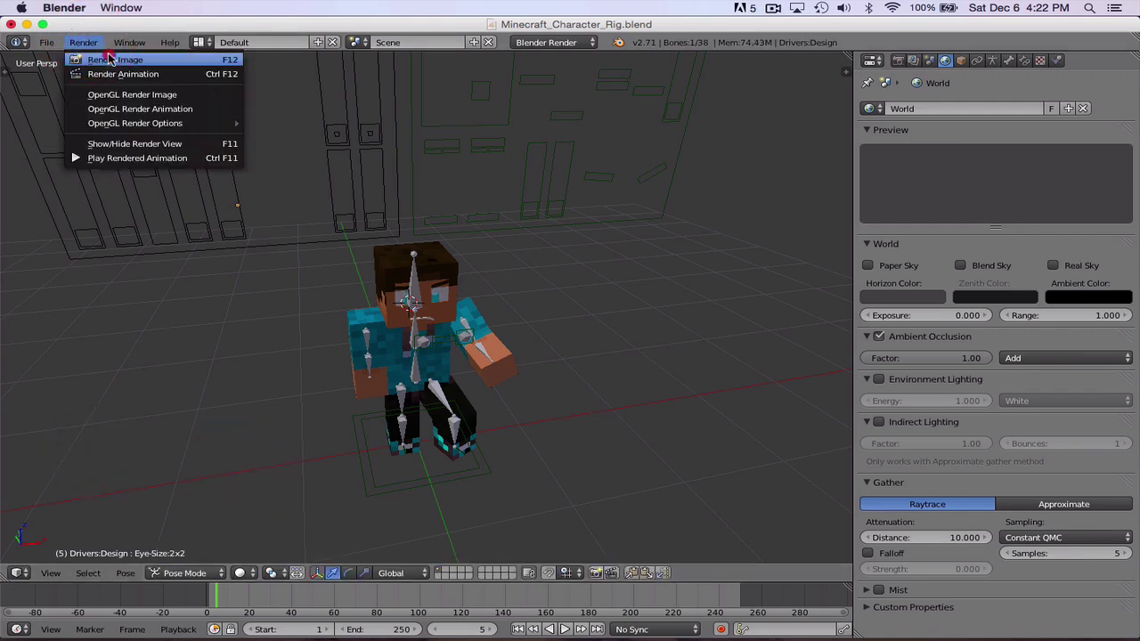
left_click(107, 56)
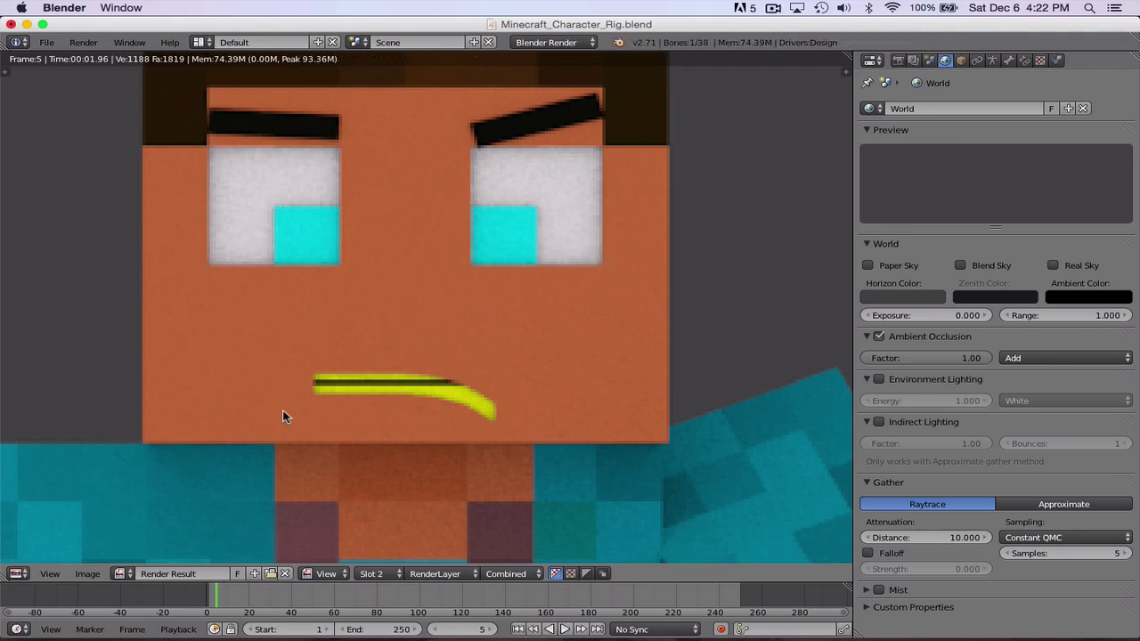
Return to the 3D View and adjust the Eyebrows and Eyebrows:Thickness sliders on the Design board
left_click(16, 574)
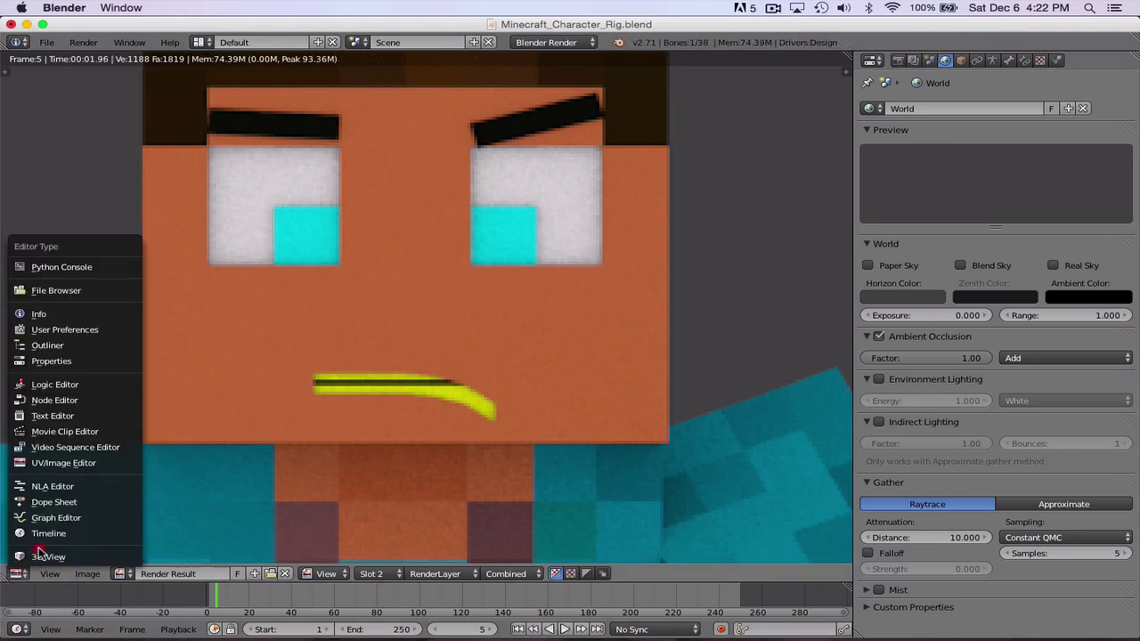
left_click(16, 574)
left_click(40, 554)
middle_click_drag(438, 300, 250, 192)
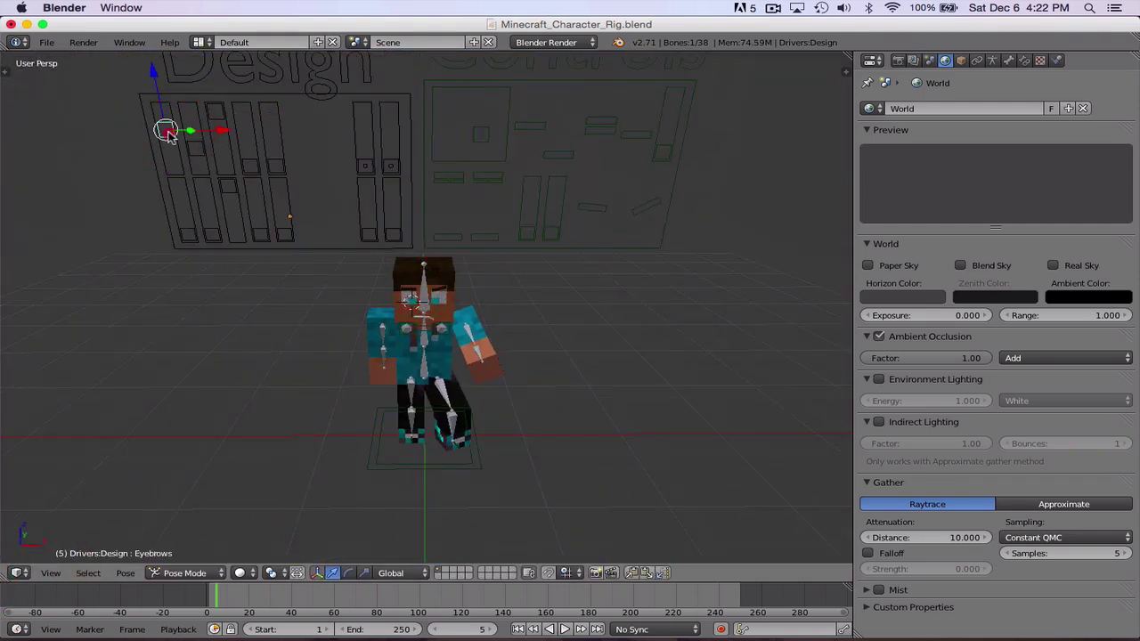
left_click_drag(169, 131, 170, 157)
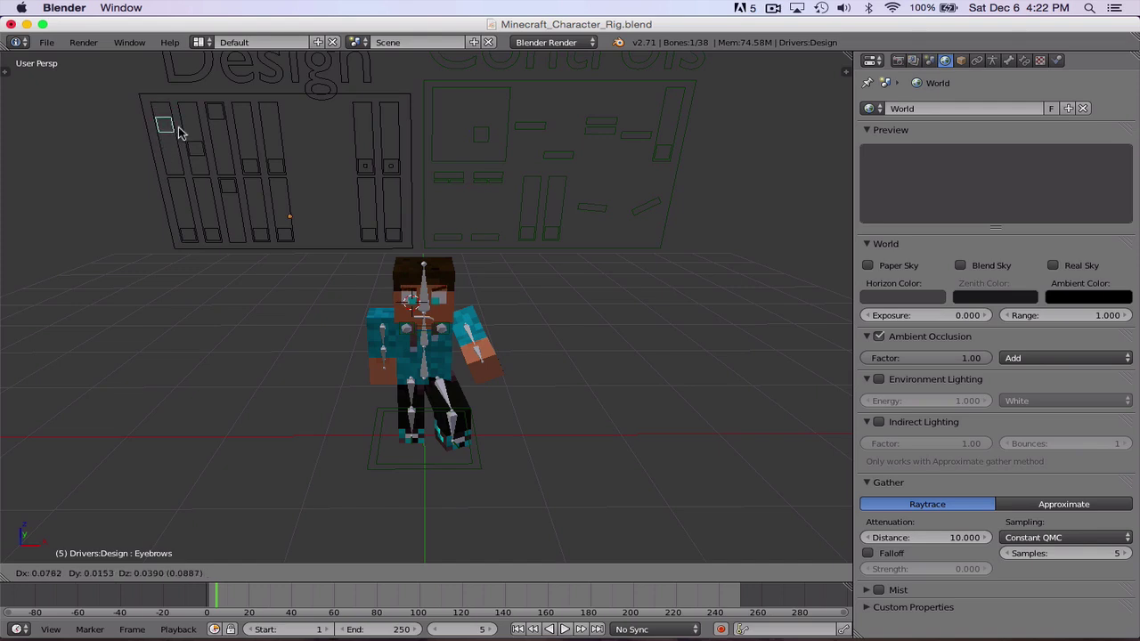
left_click_drag(179, 129, 203, 179)
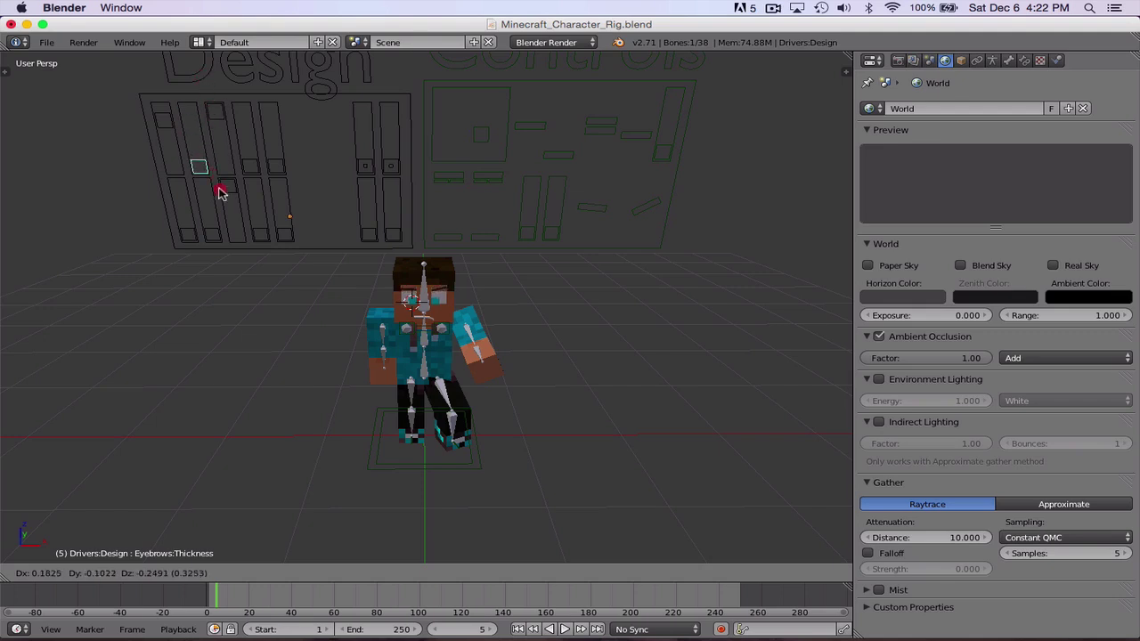
left_click(204, 147)
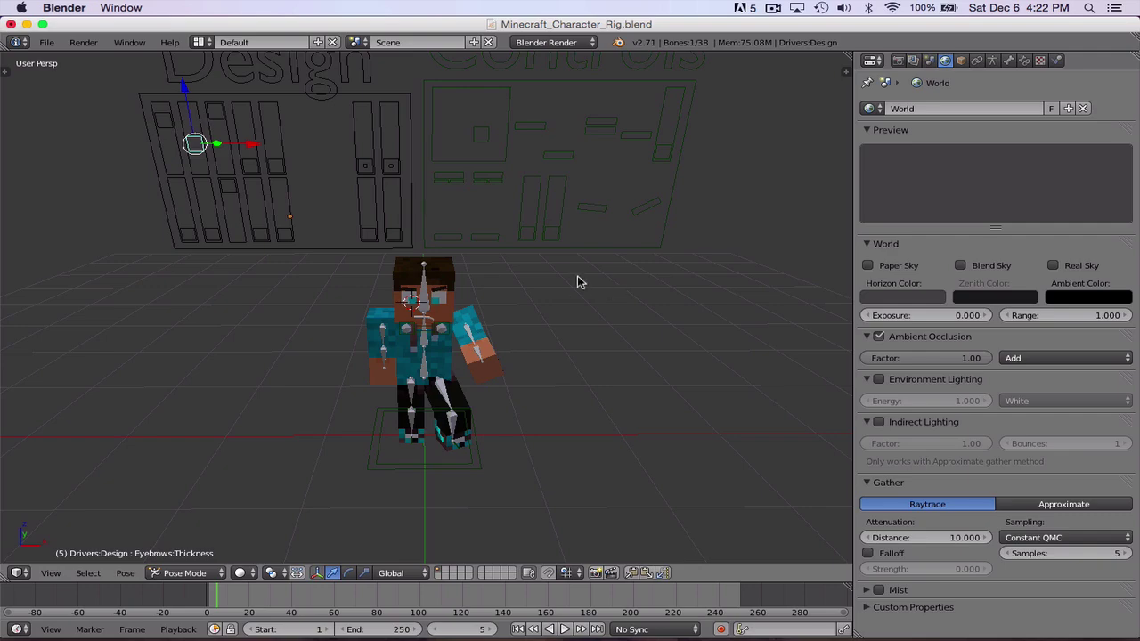
Open the file Minecraft_Simple_Rig.blend from the Blender_Minecraft_Rig folder
middle_click_drag(563, 270, 564, 196)
scroll(489, 262, "up", 5)
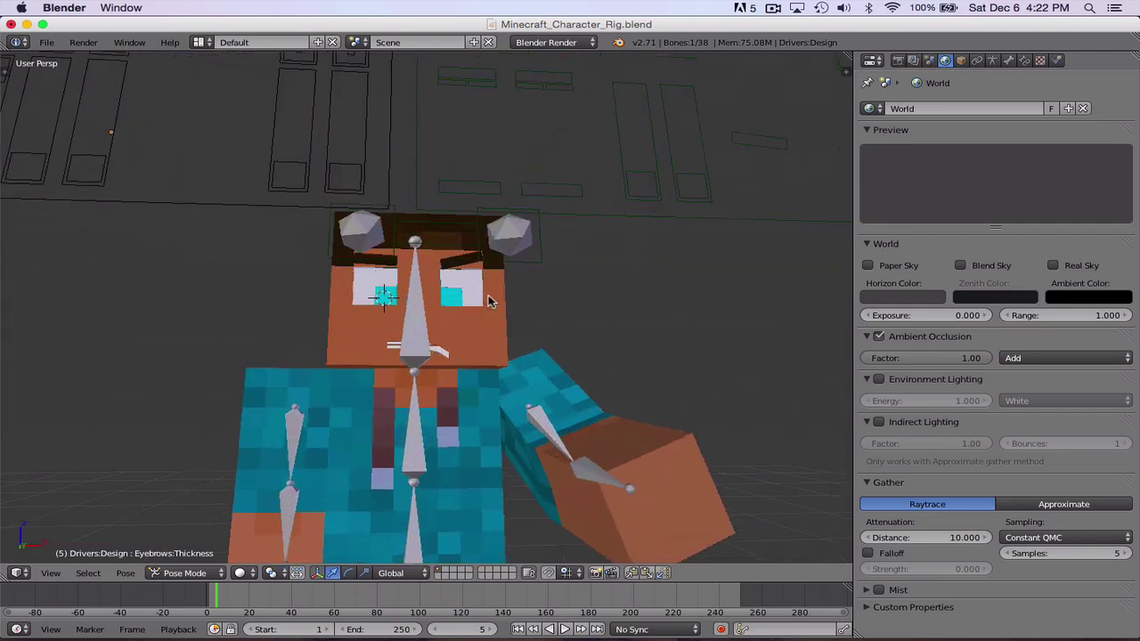
middle_click_drag(496, 305, 396, 215)
left_click(47, 42)
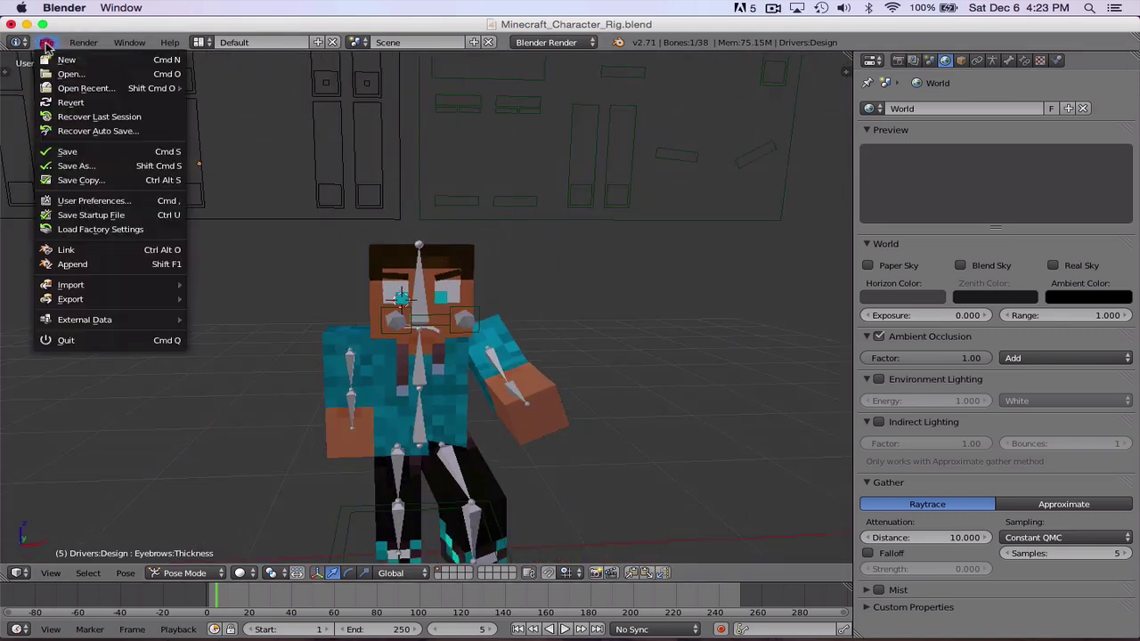
left_click(78, 73)
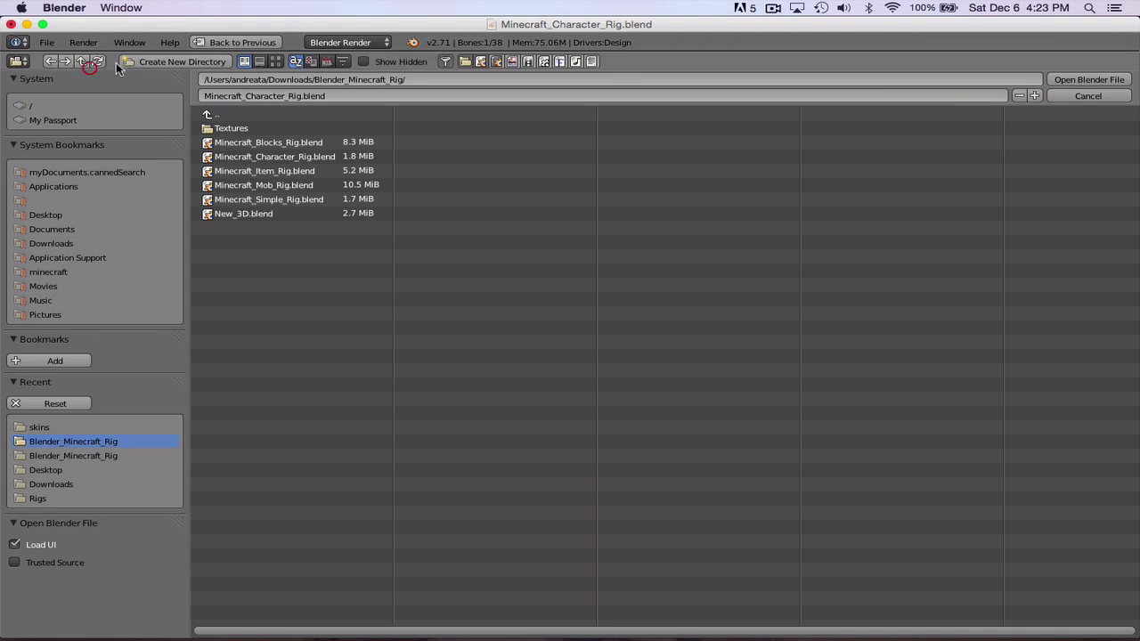
double_click(331, 203)
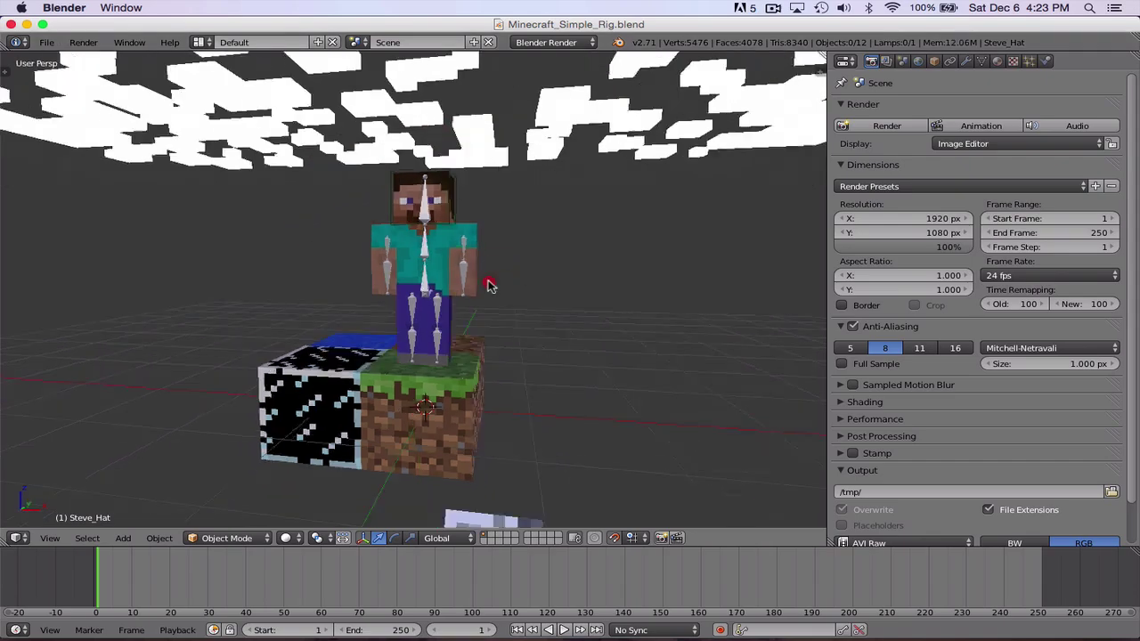
Examine the blocks beneath the Steve character by selecting them in turn, including the water block
middle_click_drag(472, 290, 570, 314)
right_click(432, 399)
middle_click_drag(461, 392, 701, 365)
right_click(424, 414)
right_click(342, 416)
middle_click_drag(380, 418, 369, 475)
scroll(311, 435, "down", 3)
Render an image of the simple rig scene, then return to the 3D View facing the Steve character
left_click(83, 41)
left_click(109, 53)
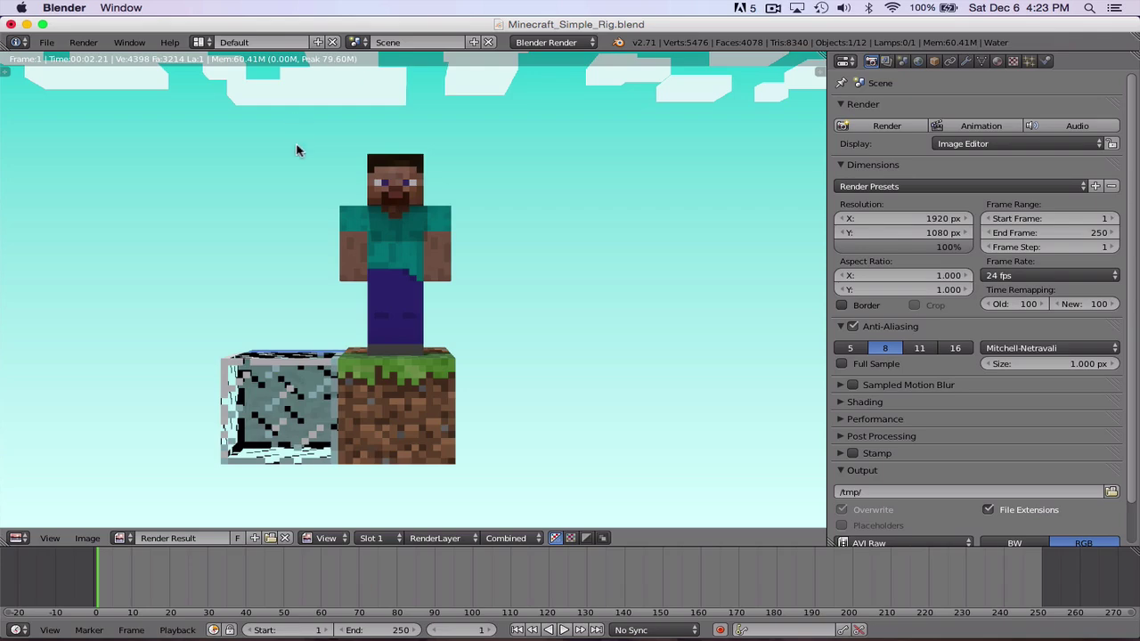
left_click(16, 537)
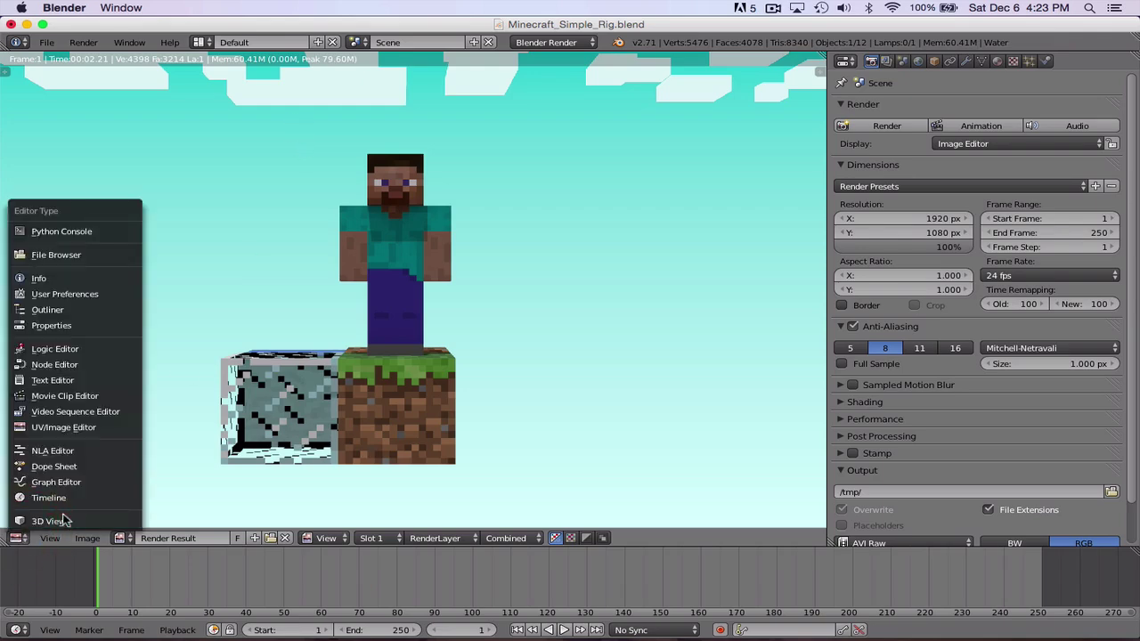
left_click(63, 521)
scroll(354, 361, "up", 12)
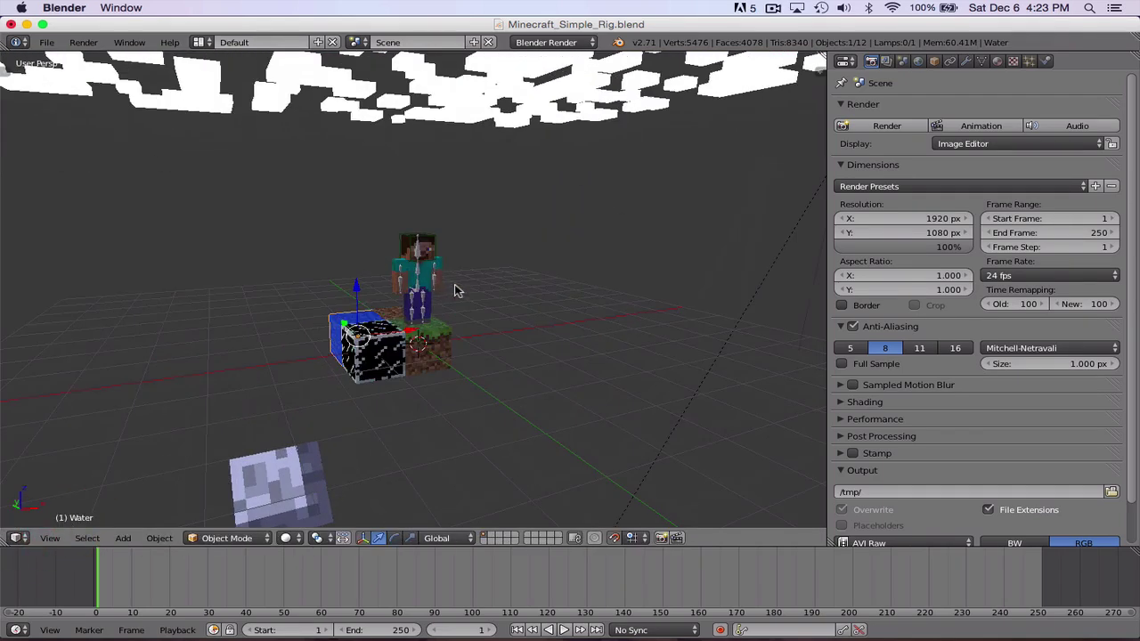
middle_click_drag(477, 284, 522, 257)
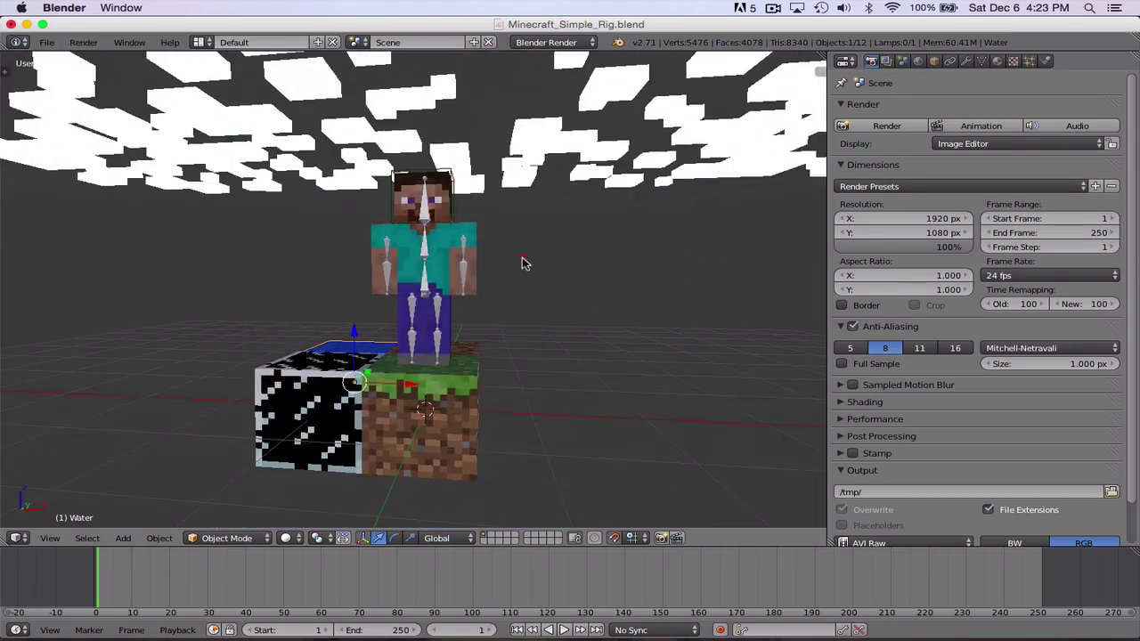
Open the file Minecraft_Character_Rig.blend from the Blender_Minecraft_Rig folder
left_click(48, 47)
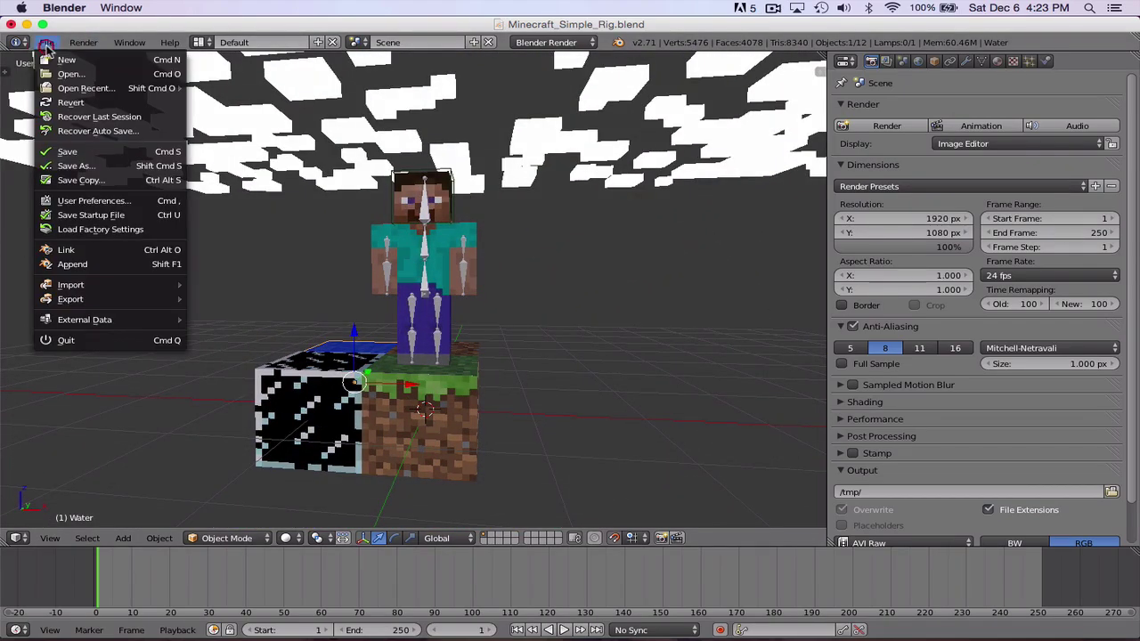
left_click(90, 71)
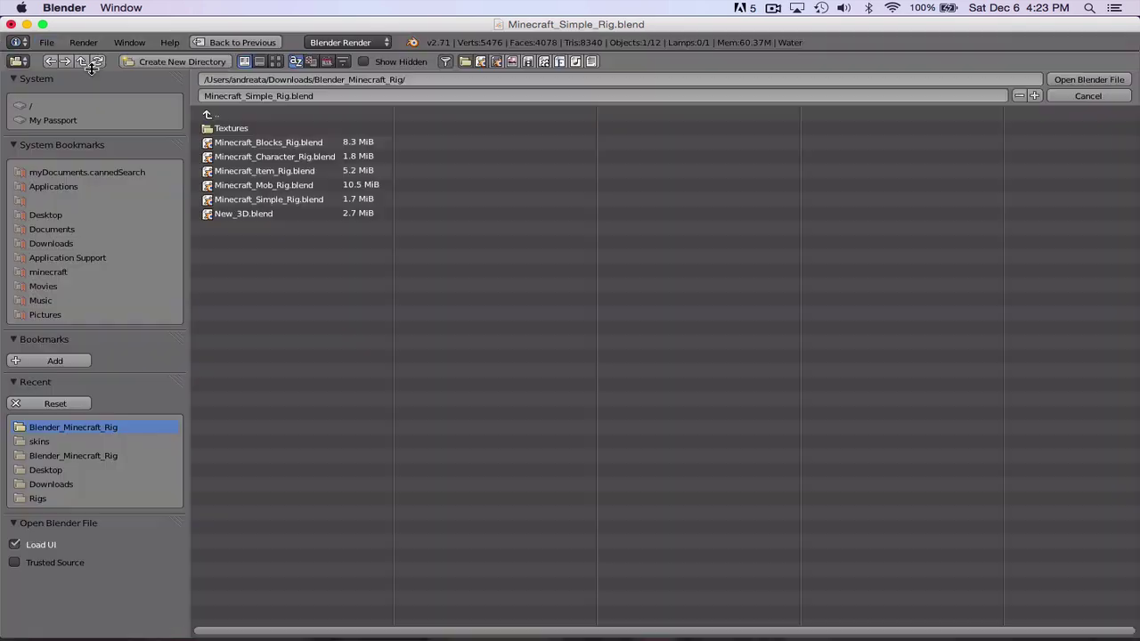
double_click(306, 158)
middle_click_drag(554, 308, 713, 300)
middle_click_drag(540, 362, 396, 362)
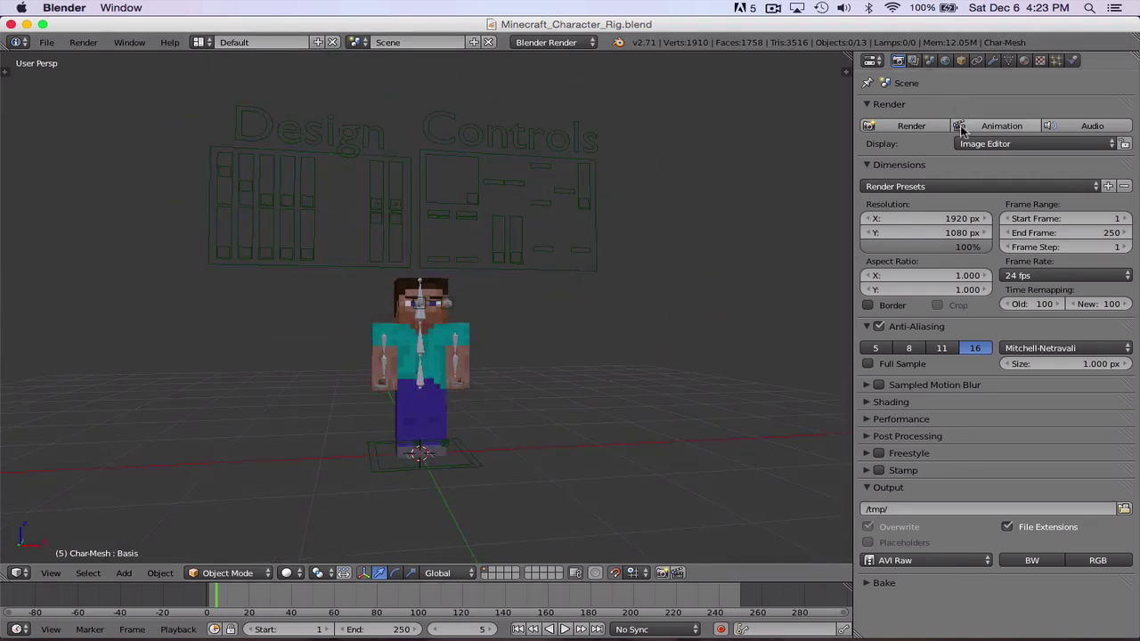
Render an image of the character rig with its current background and return to the 3D View
left_click(84, 42)
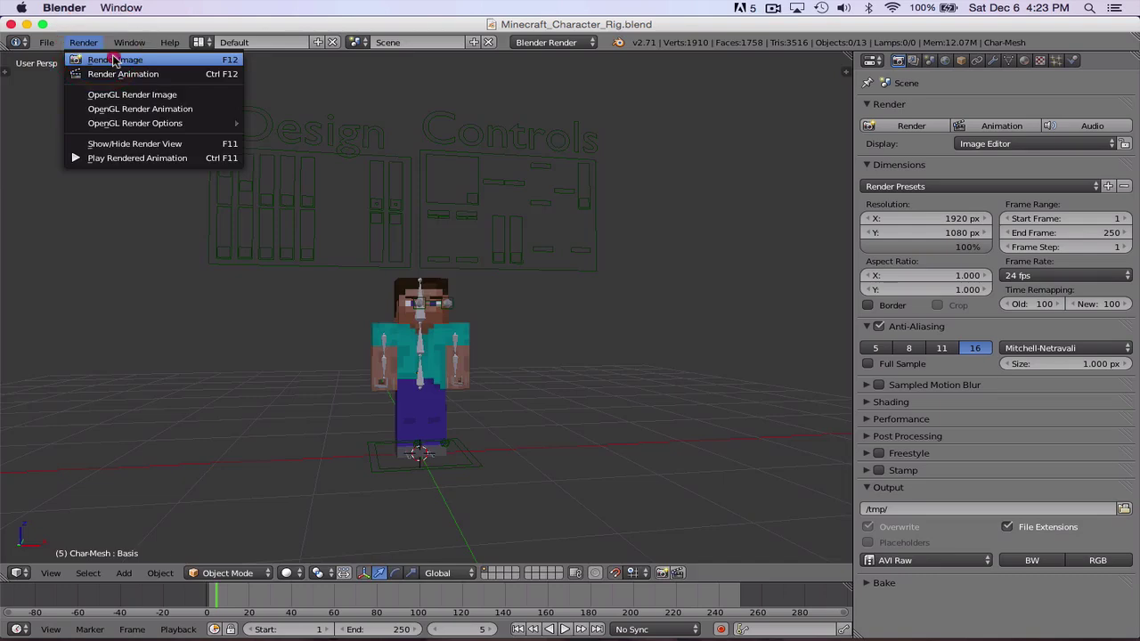
left_click(115, 60)
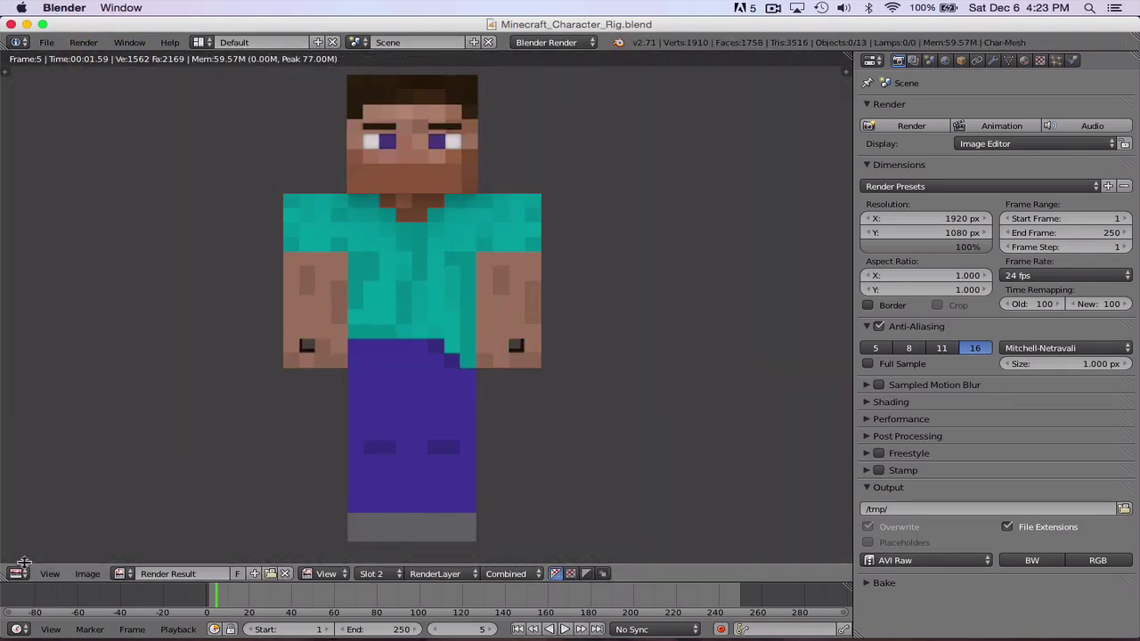
left_click(16, 573)
left_click(40, 564)
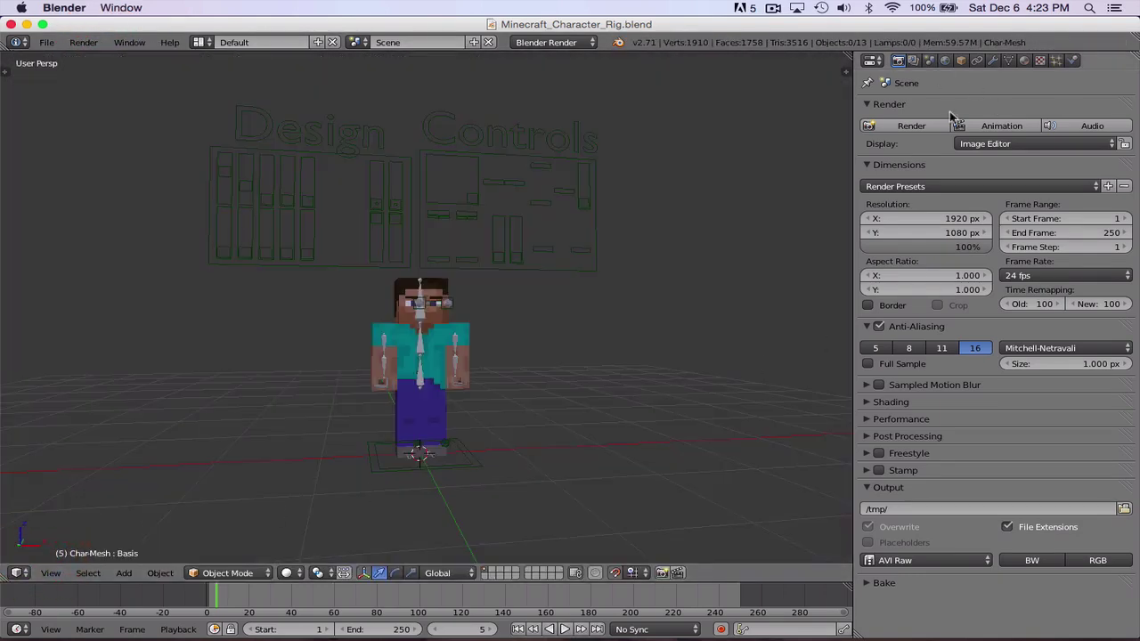
Set the World horizon colour to white, with R, G and B at 1.000, and render the image
left_click(946, 61)
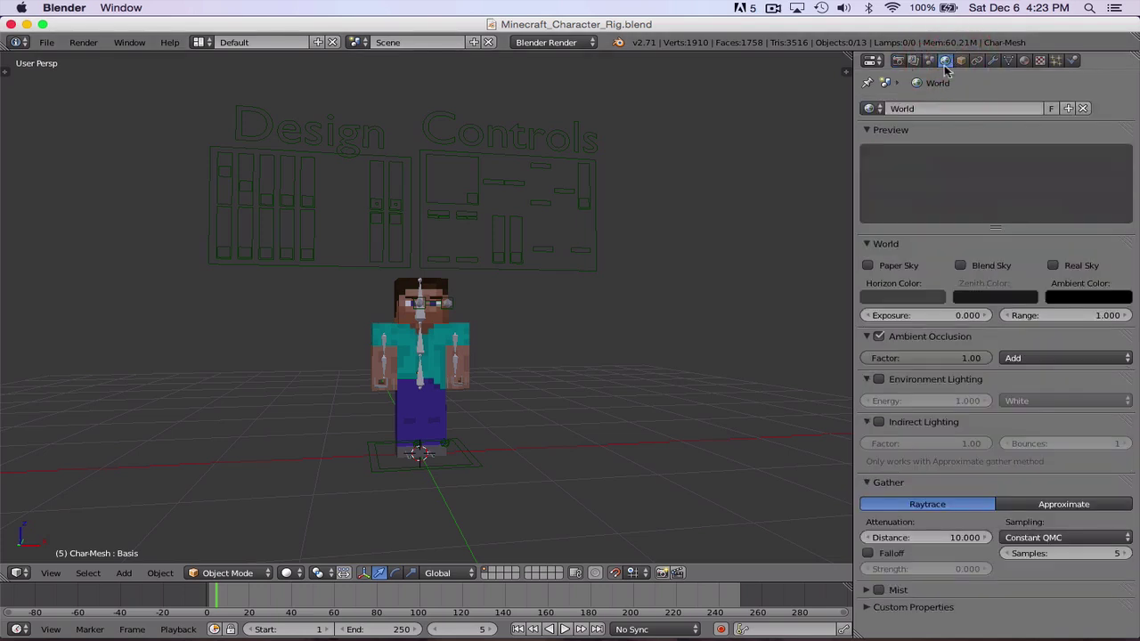
left_click(900, 295)
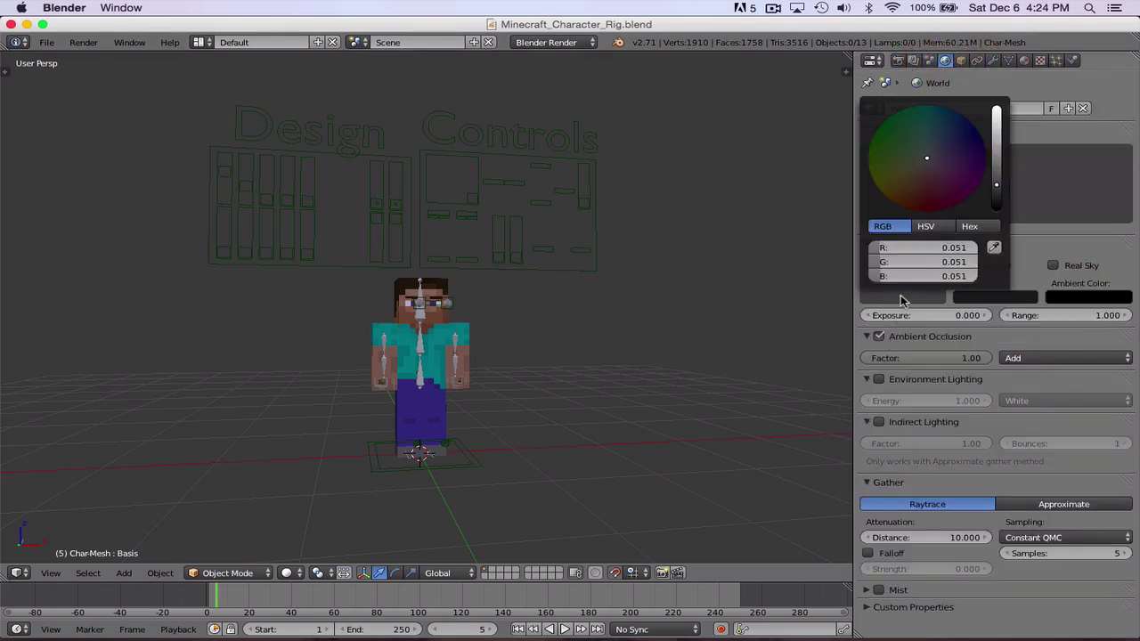
left_click_drag(997, 185, 996, 105)
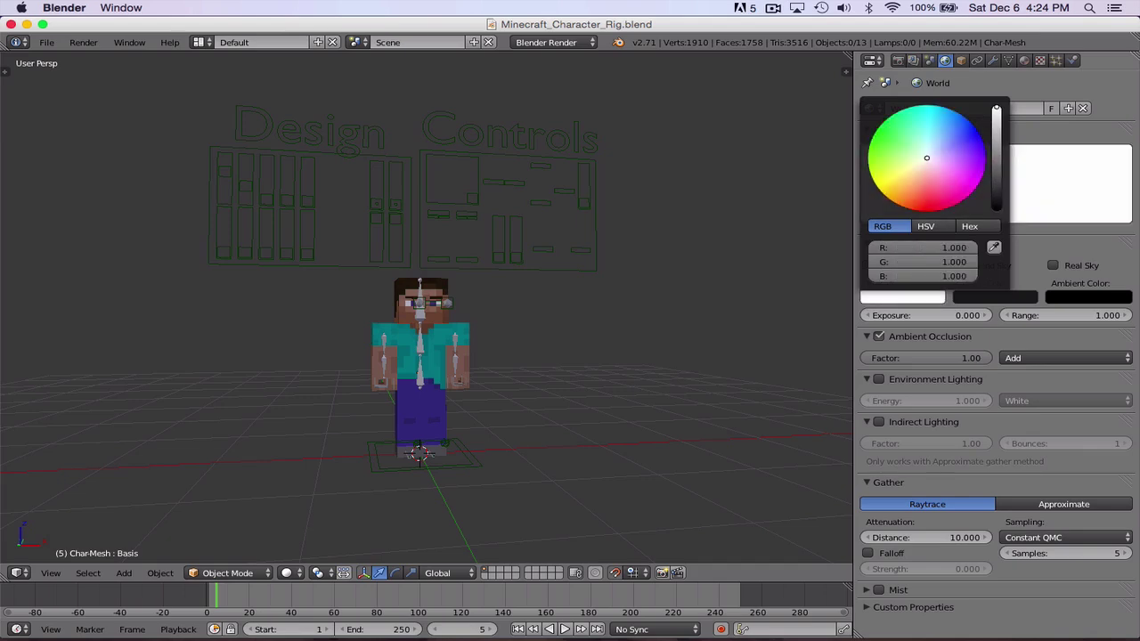
left_click(103, 42)
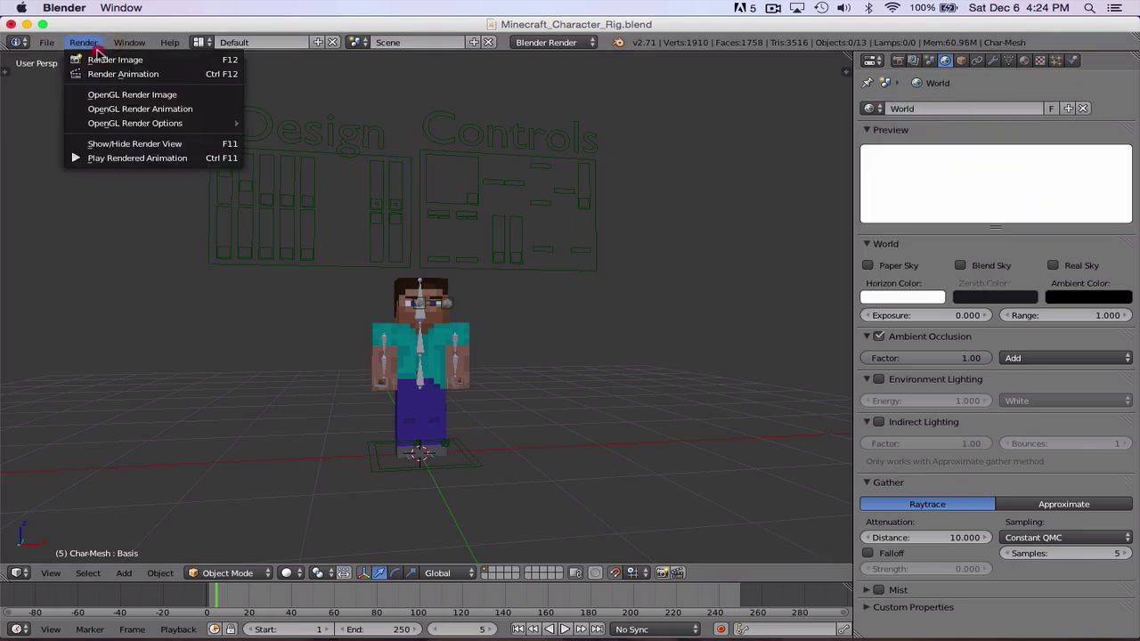
left_click(108, 60)
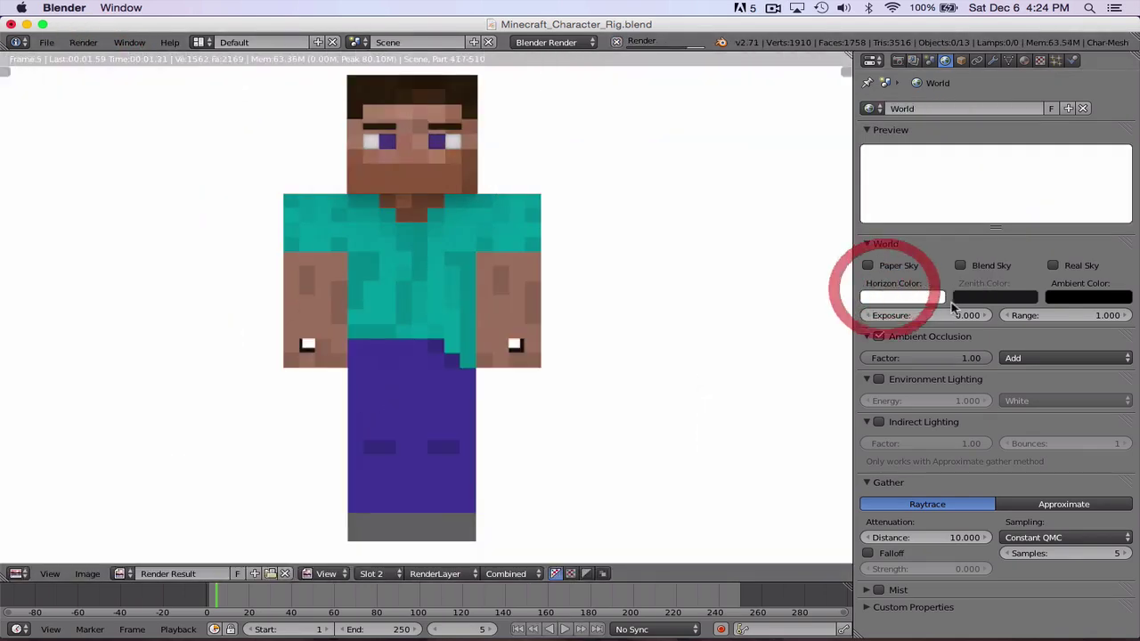
Set the World horizon colour to pink and the zenith and ambient colours to bright green, with a test render of the character
left_click(932, 297)
mouse_move(939, 207)
left_mouse_down()
mouse_move(939, 169)
mouse_move(931, 188)
mouse_move(951, 185)
left_mouse_up()
left_click(84, 42)
left_click(114, 59)
left_click(926, 298)
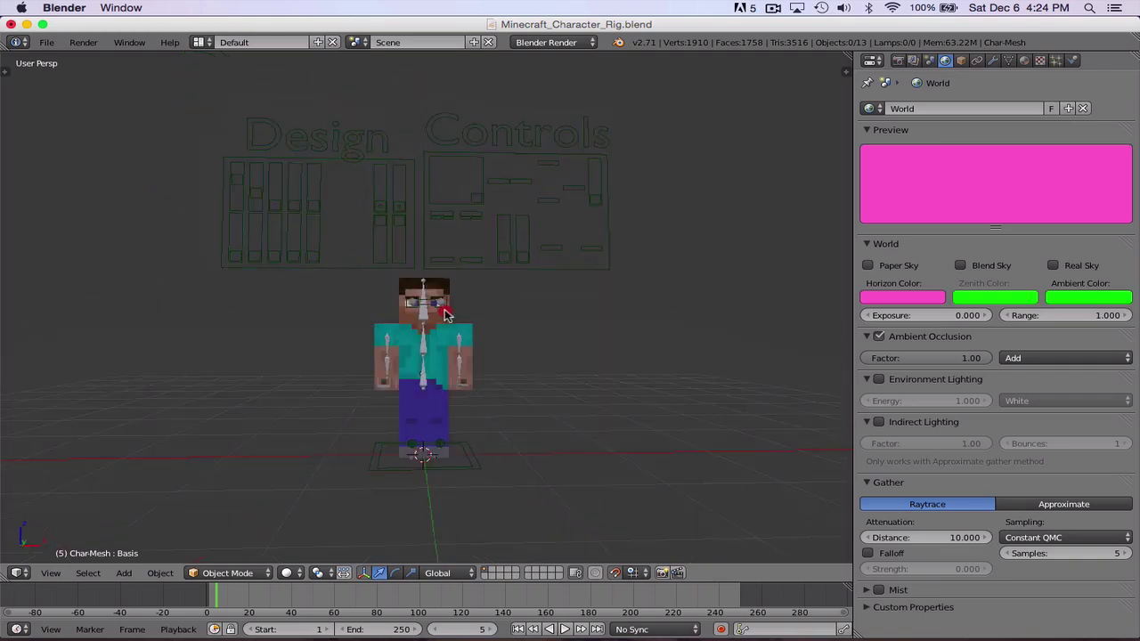
scroll(525, 318, "up", 12)
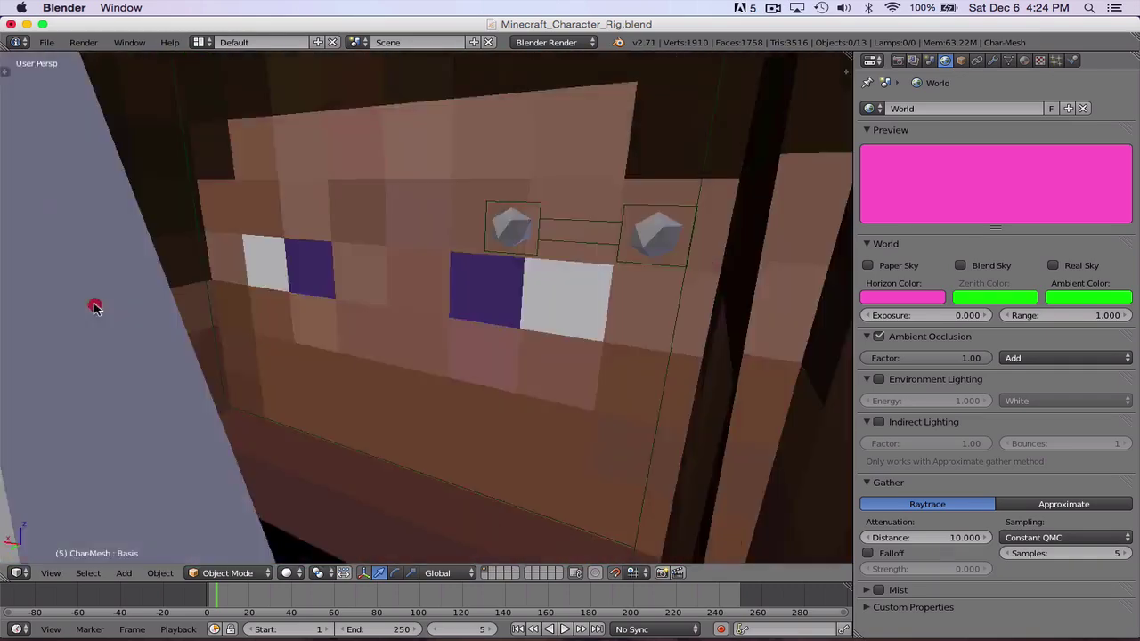
scroll(640, 290, "down", 10)
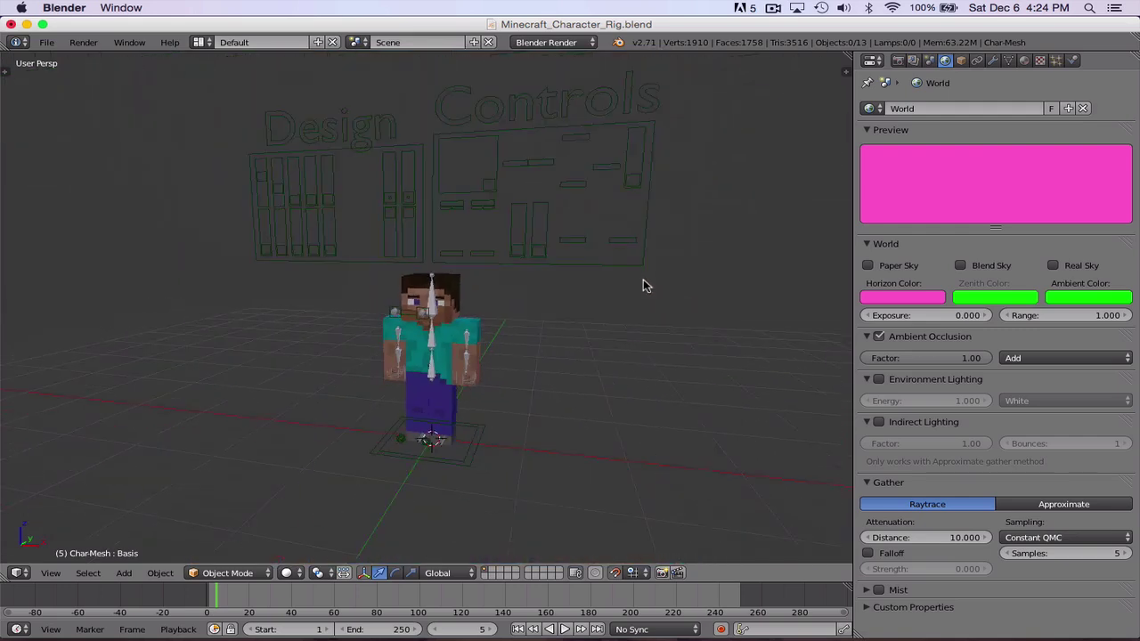